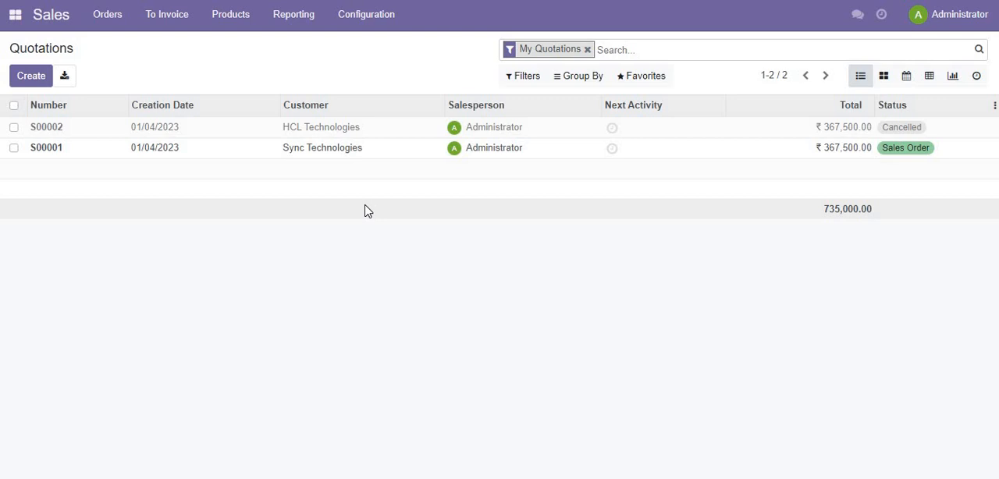
- Show the products as a list and open the list of product variants
click(230, 19)
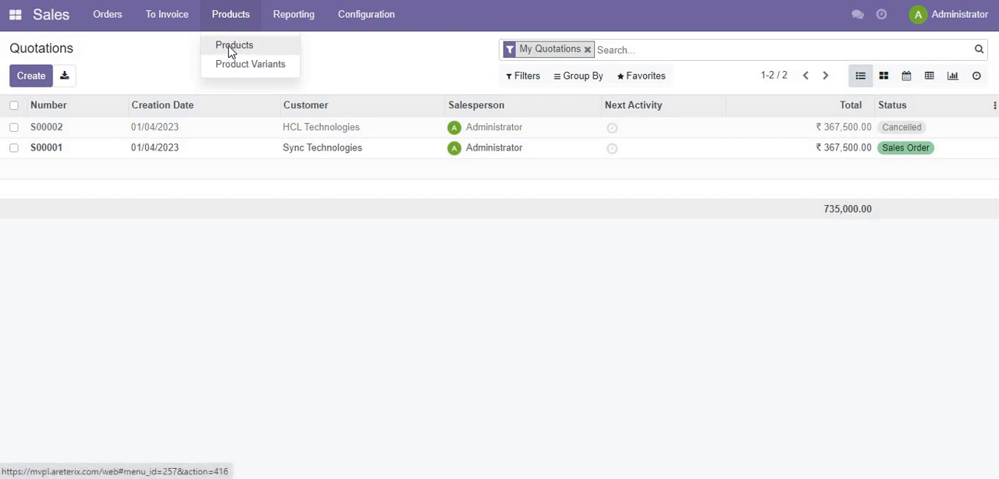
click(230, 48)
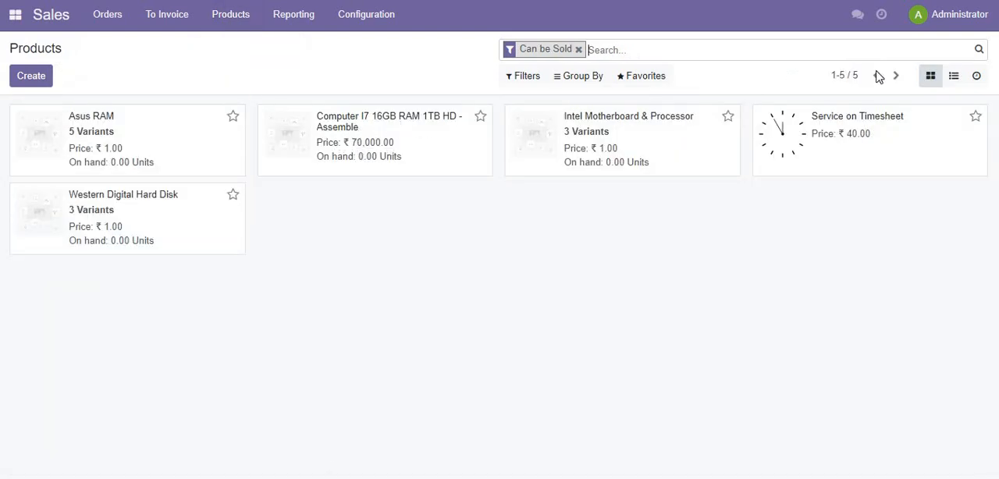
click(952, 82)
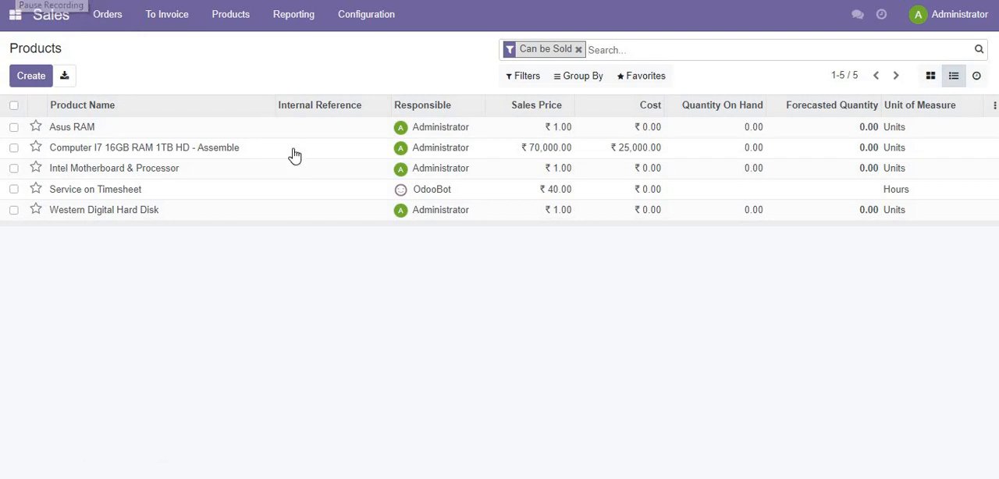
click(241, 27)
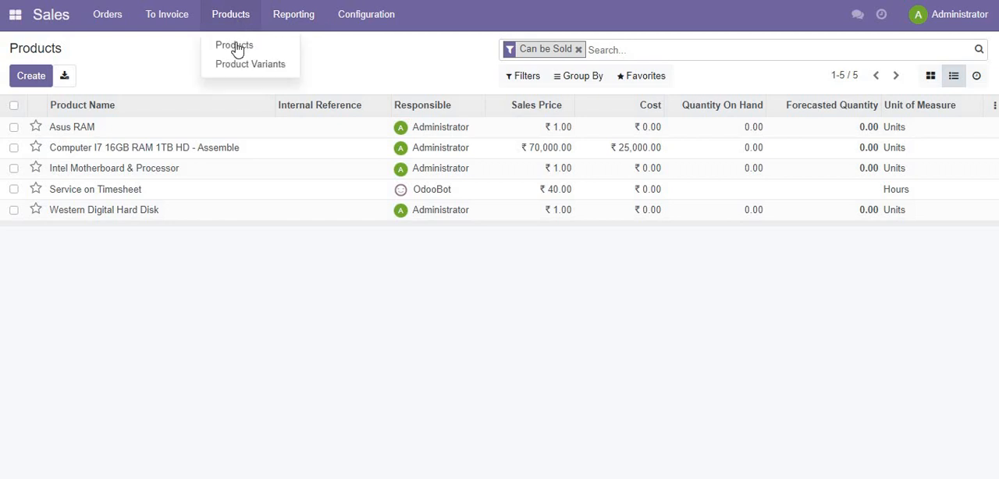
click(236, 70)
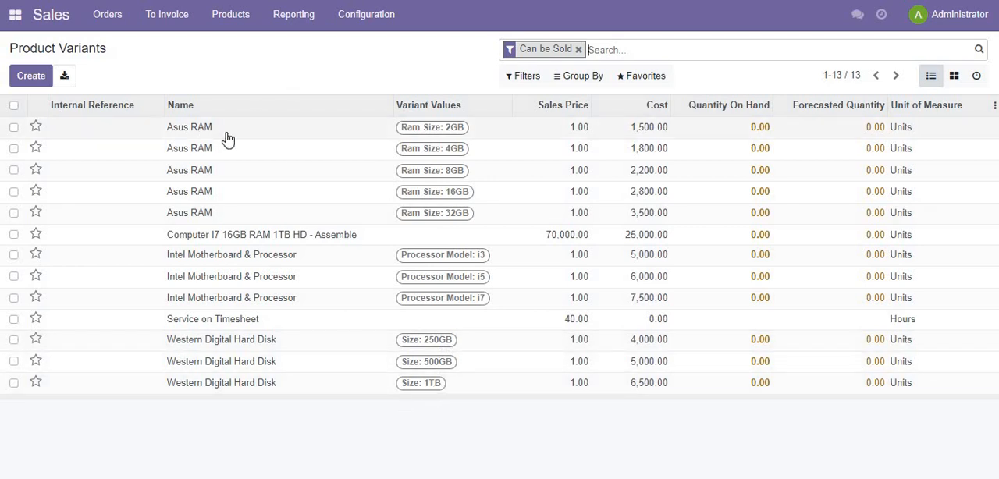
- Open the Asus RAM product from the product catalog and examine its vendors and purchase settings
click(238, 23)
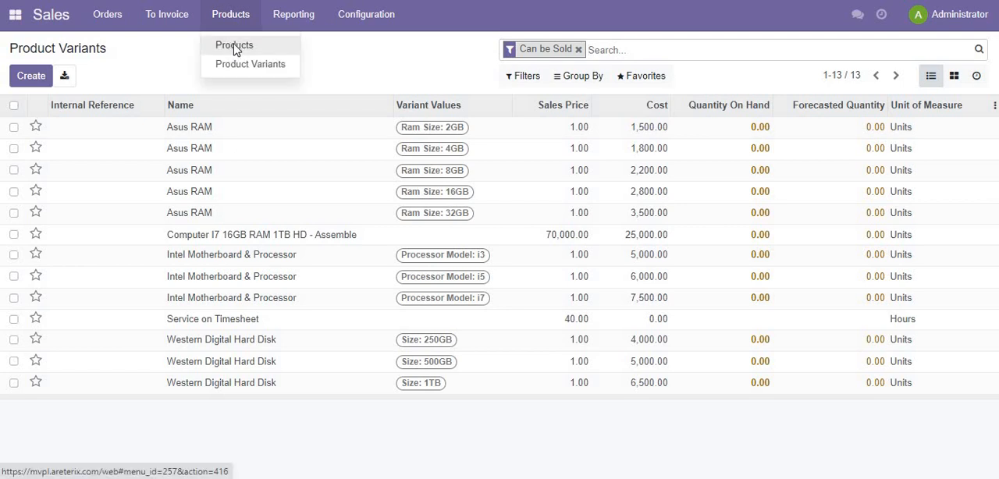
click(237, 47)
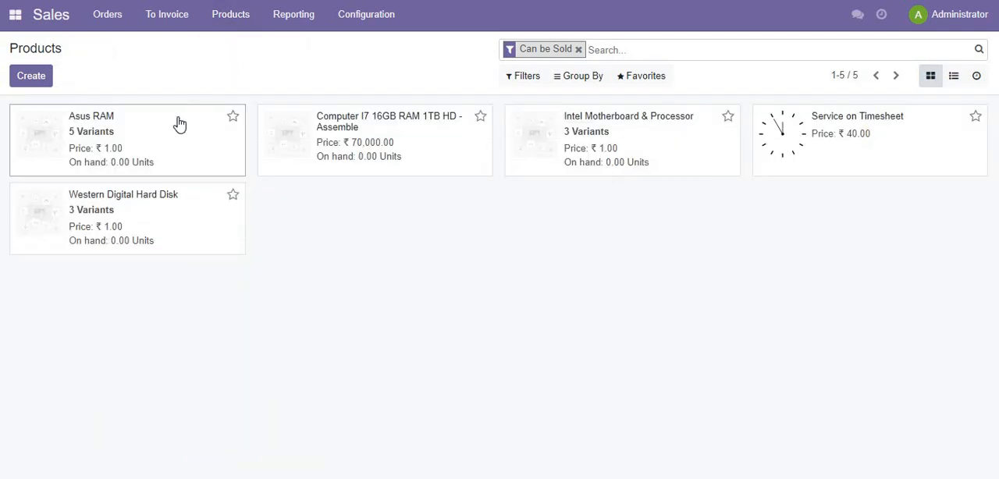
click(180, 124)
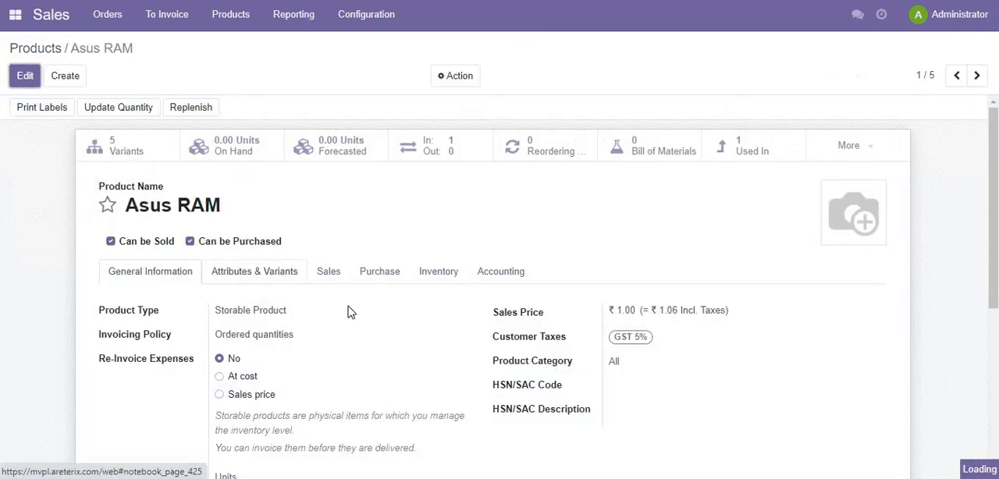
scroll(350, 310, down, 1)
click(382, 223)
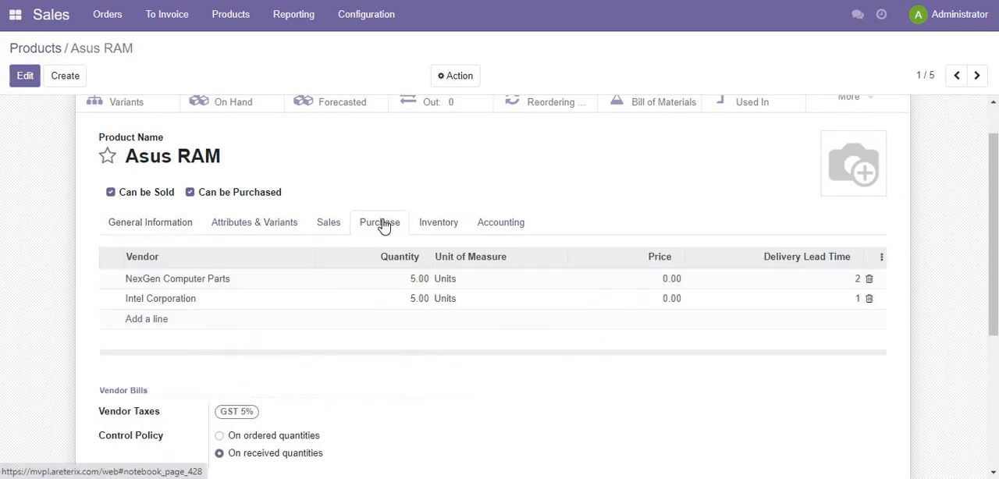
scroll(301, 350, down, 1)
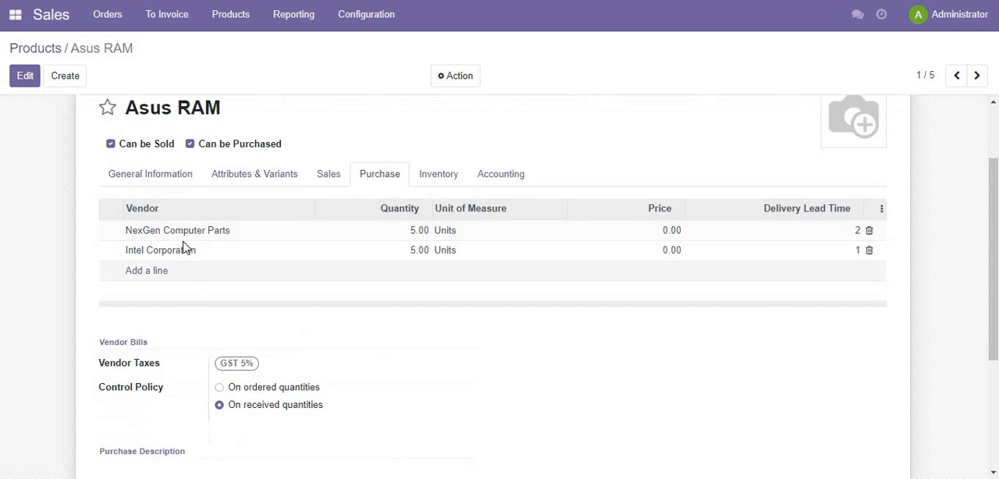
- Browse forward through the product records to Intel Motherboard & Processor and examine its vendor pricelist
click(976, 77)
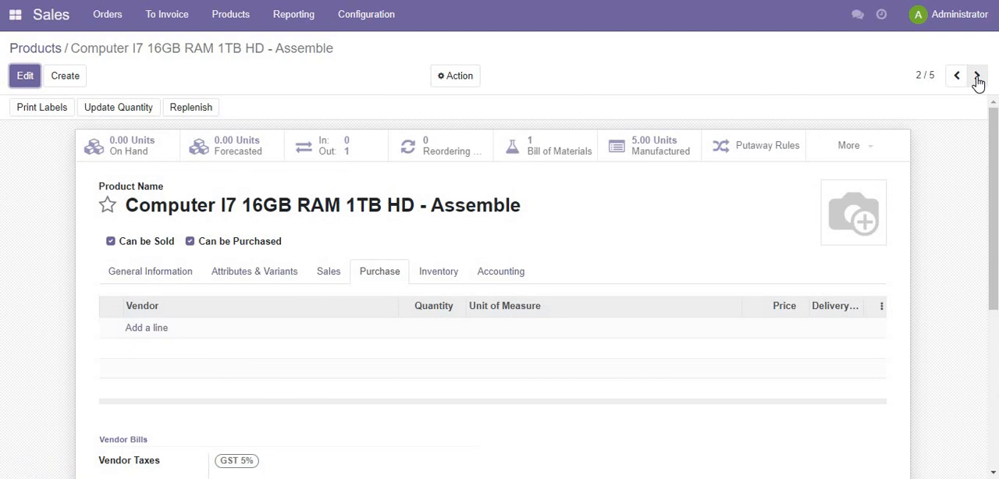
click(977, 78)
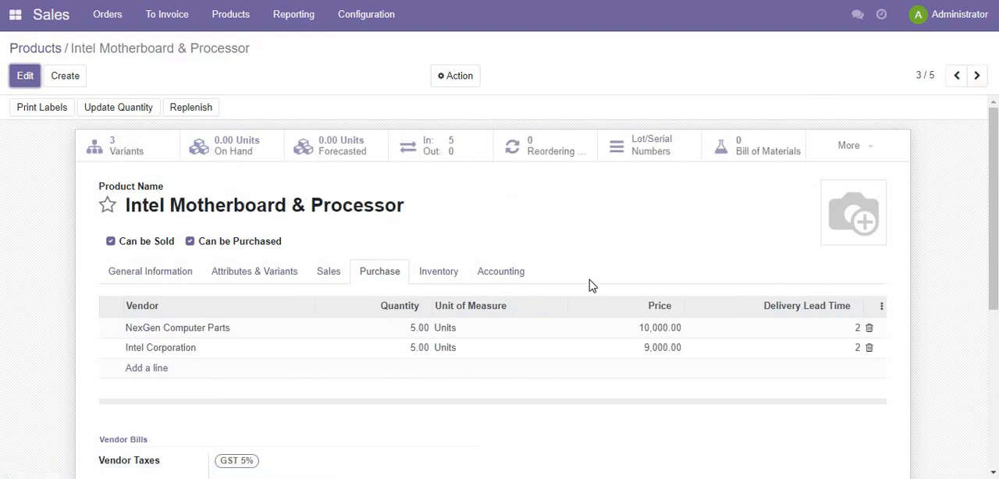
scroll(590, 286, down, 2)
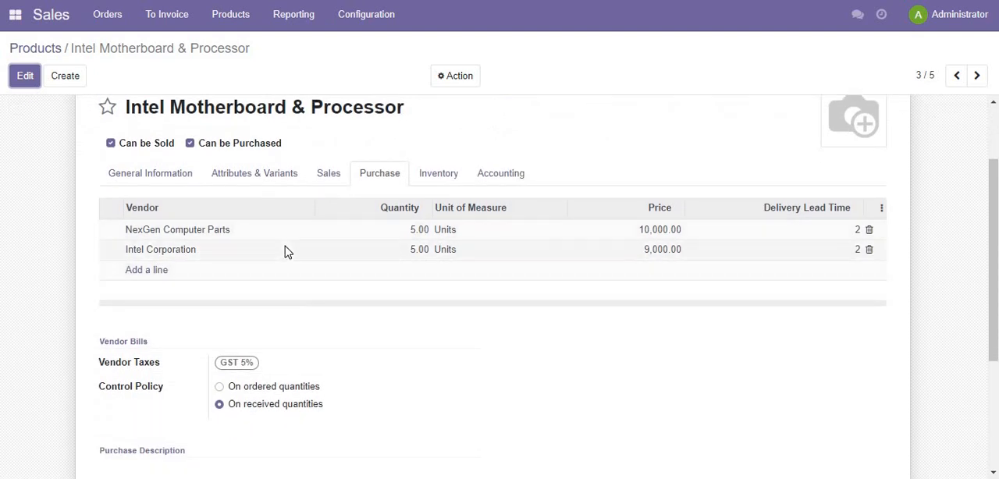
- Examine the general information, supply routes and traceability settings of Intel Motherboard & Processor
click(162, 174)
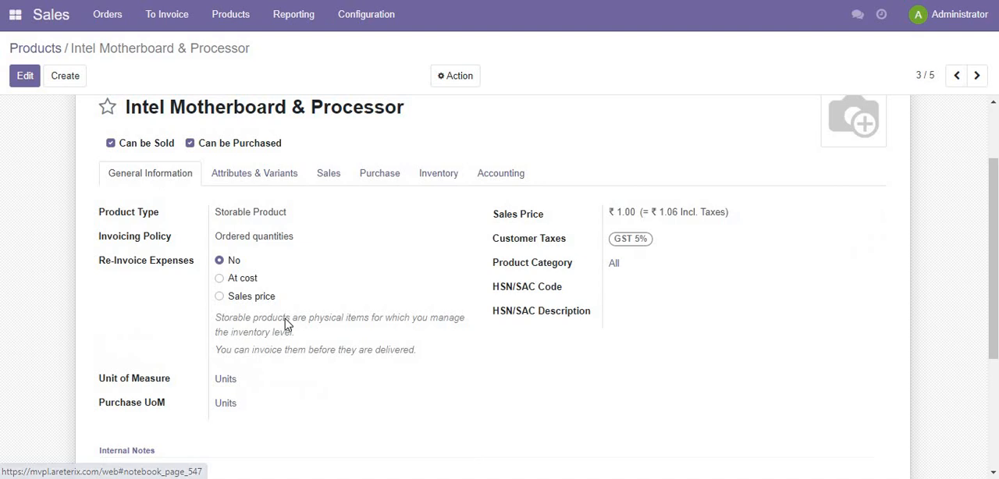
scroll(286, 323, down, 4)
scroll(286, 323, up, 3)
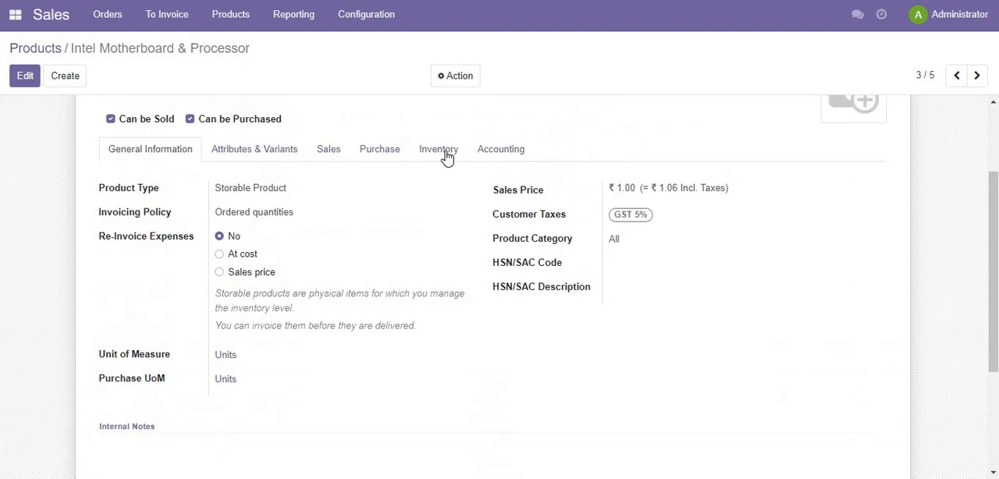
click(444, 153)
scroll(300, 307, down, 1)
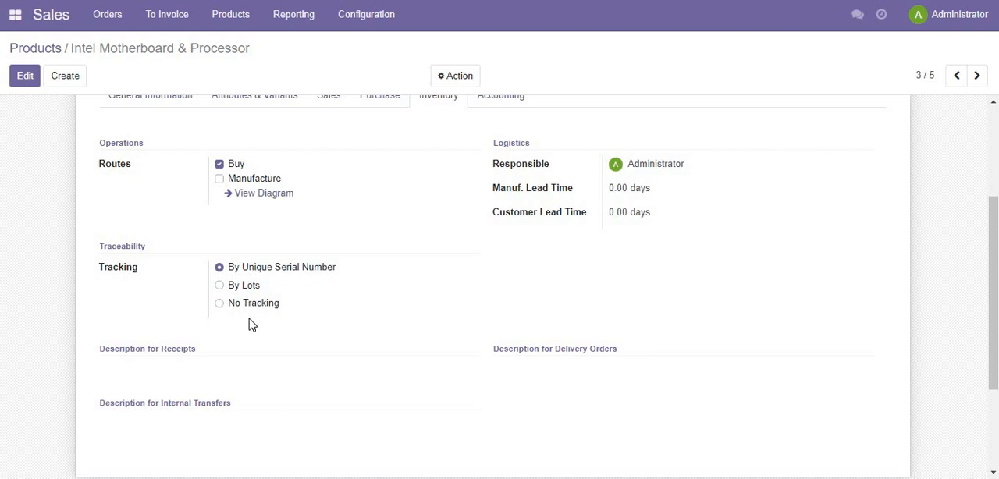
scroll(348, 180, up, 2)
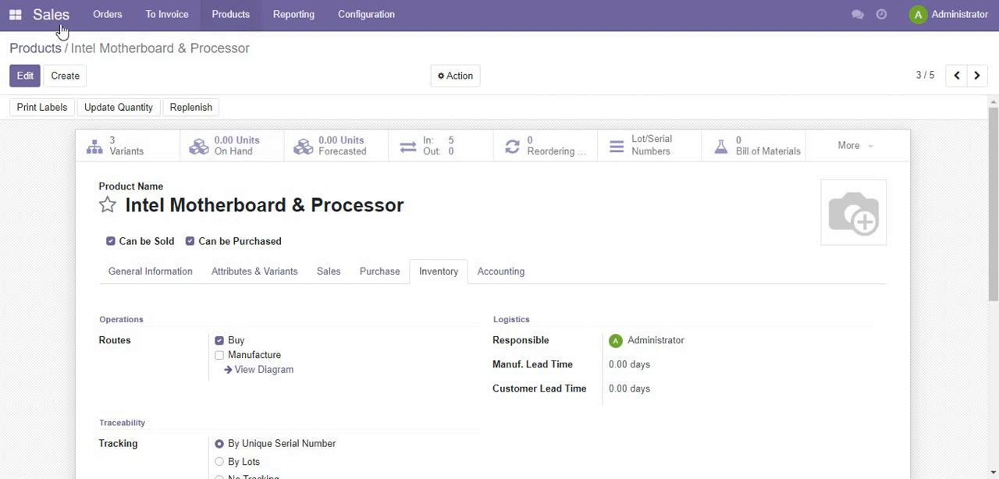
- Switch to the Manufacturing app and open the bill of materials for Computer I7 16GB RAM 1TB HD - Assemble
click(16, 16)
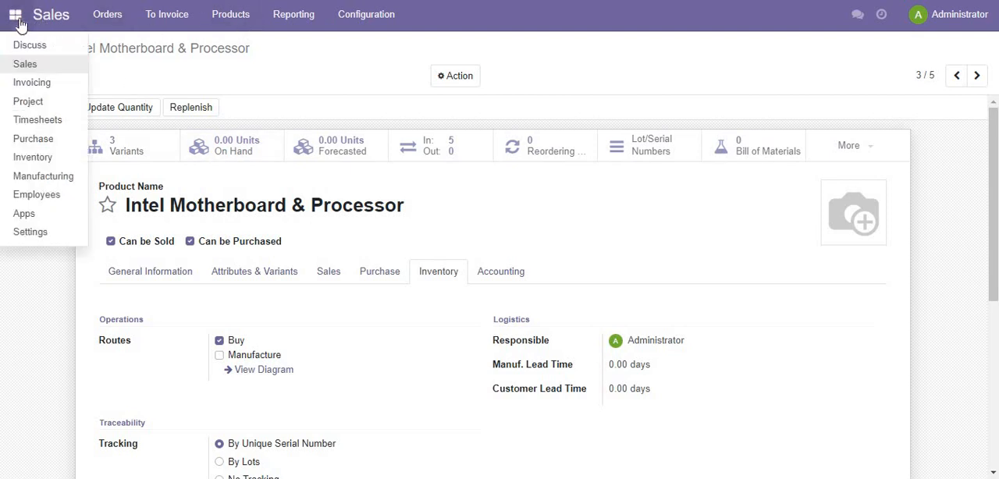
click(42, 177)
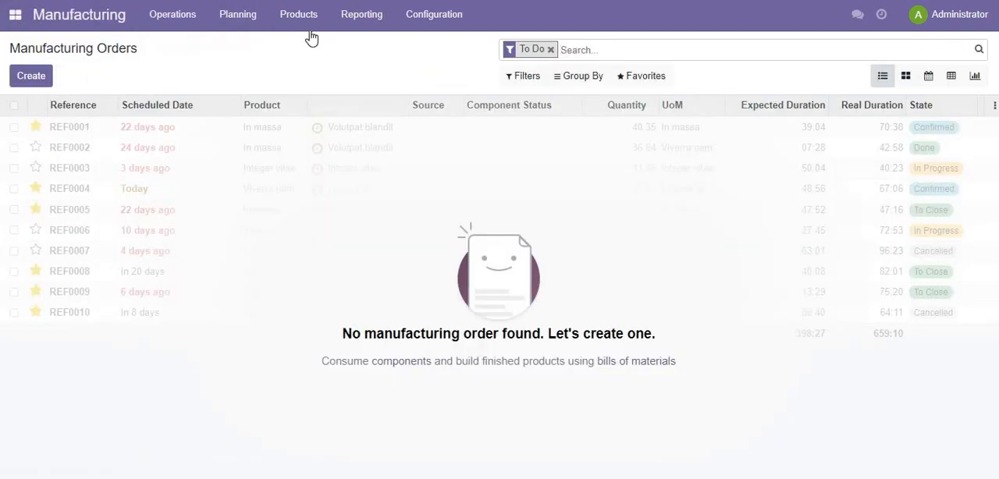
click(311, 37)
click(314, 83)
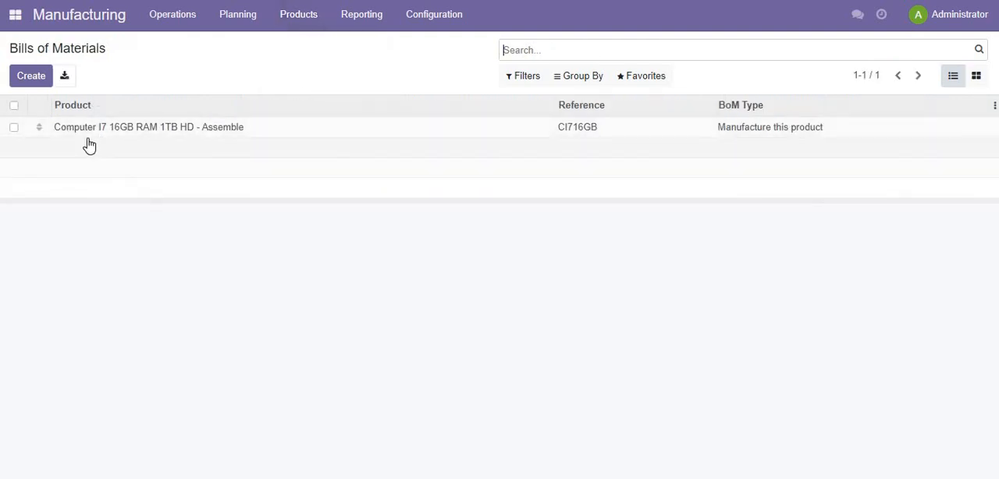
click(136, 127)
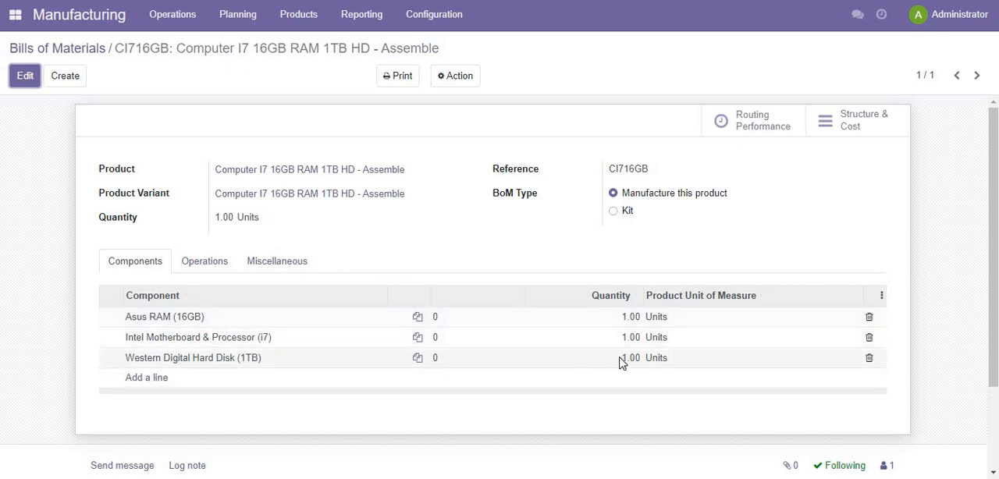
click(156, 382)
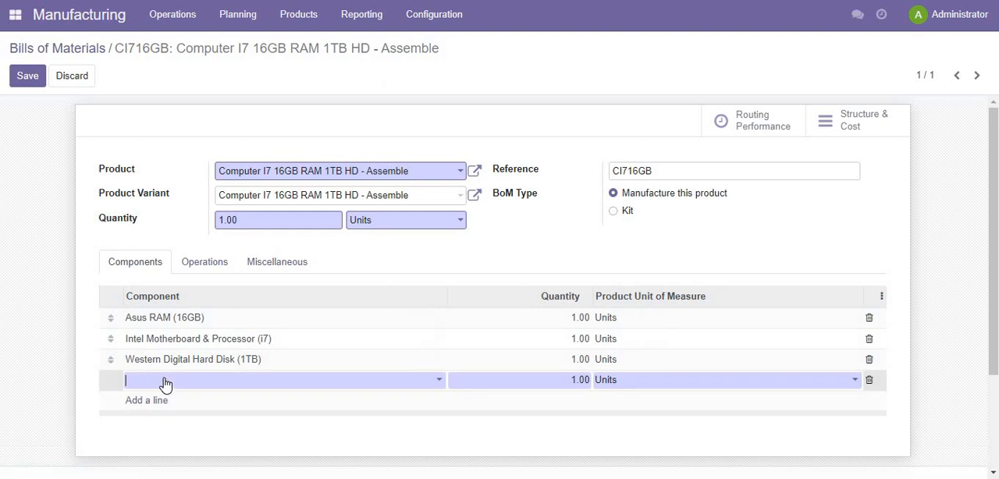
text(wes)
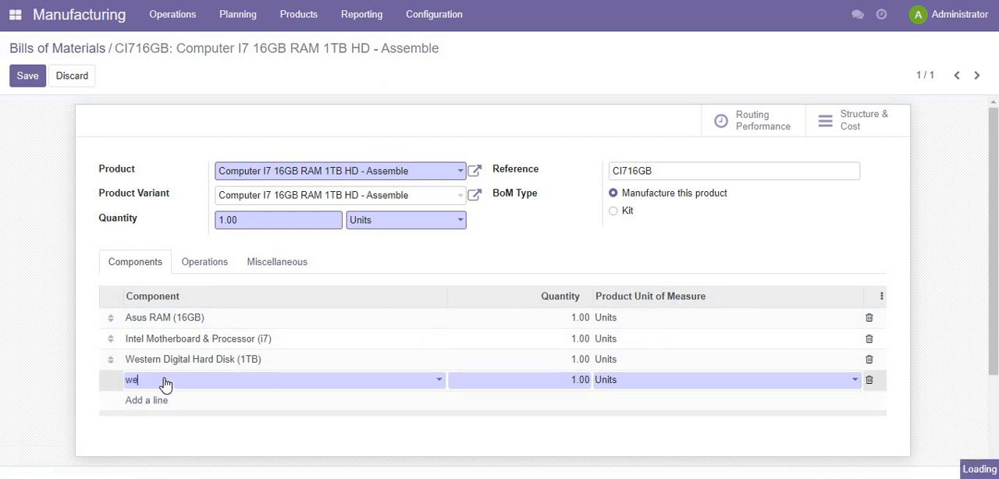
key(Down)
key(Down)
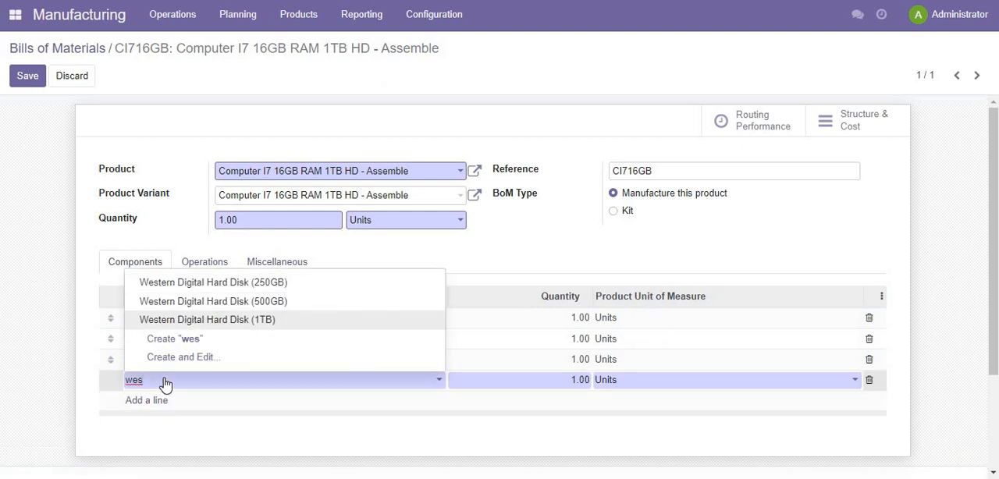
key(Up)
key(Up)
key(BackSpace)
key(BackSpace)
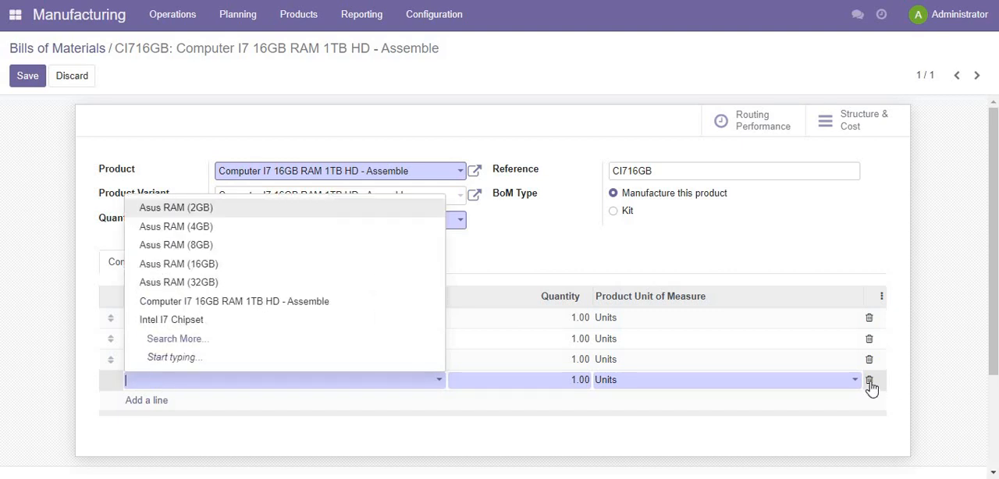
key(Return)
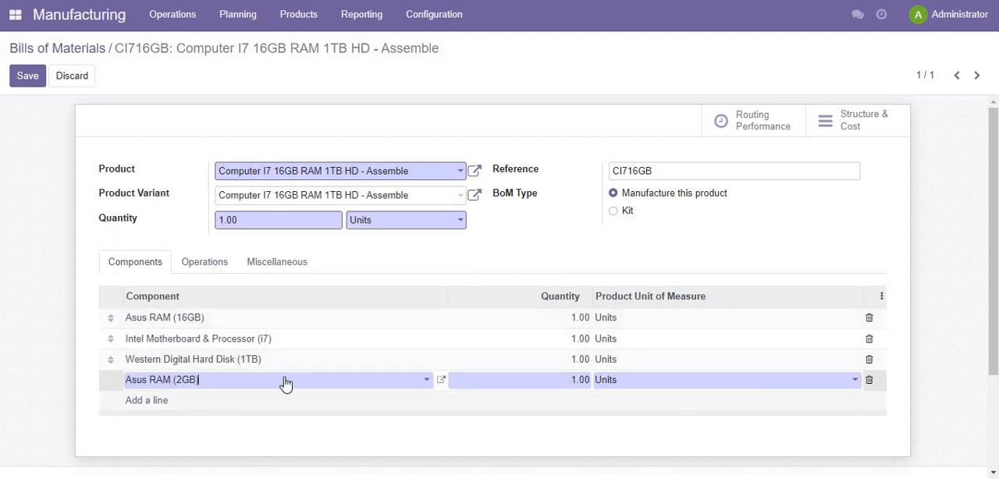
click(868, 380)
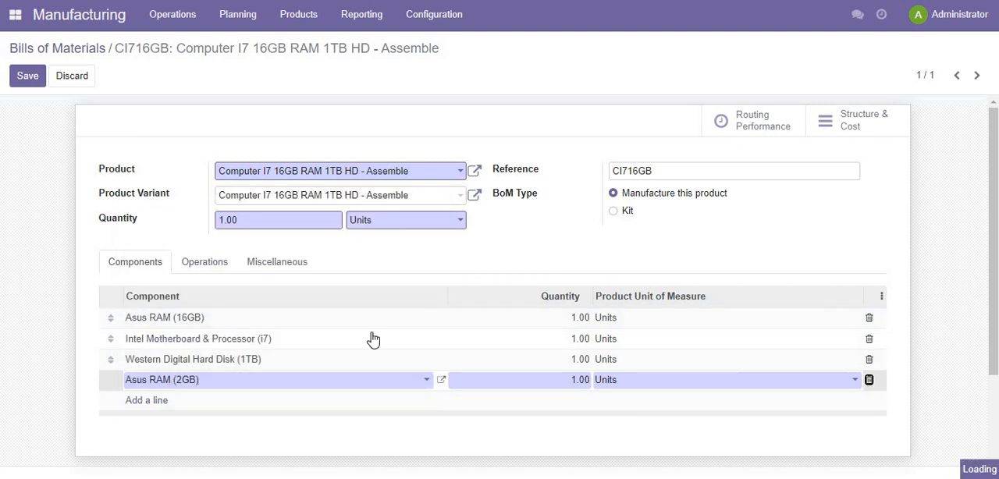
- Examine the operations of the computer's bill of materials and discard the pending edits
click(188, 269)
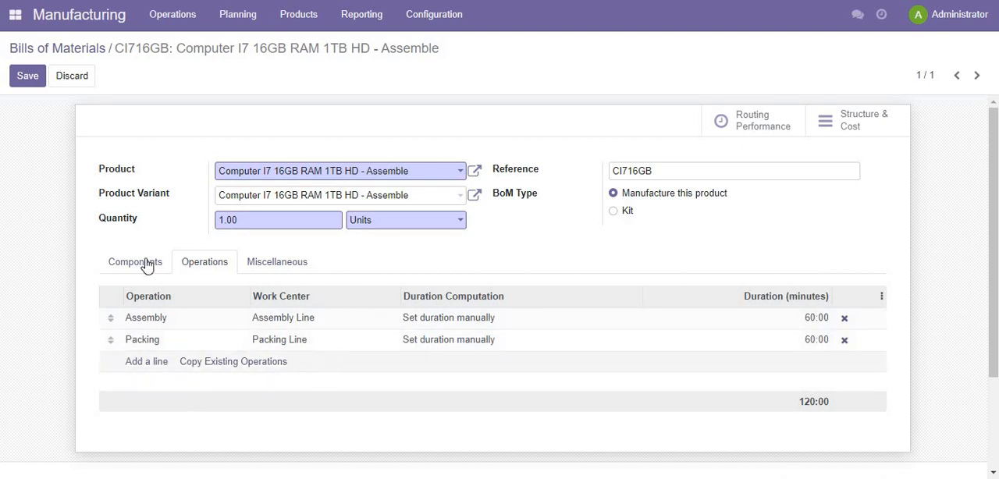
click(72, 77)
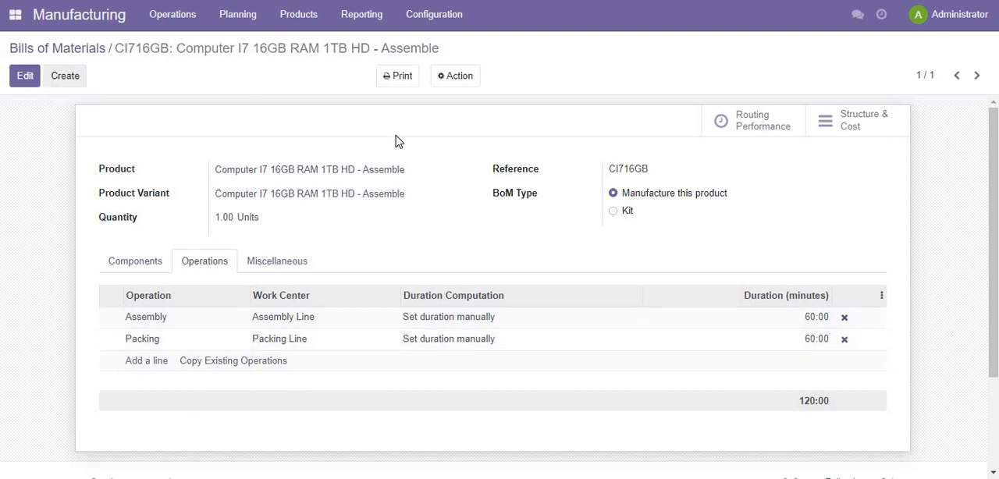
- Open the Assembly Line work center and examine its production information, hourly cost and description
click(429, 21)
click(426, 66)
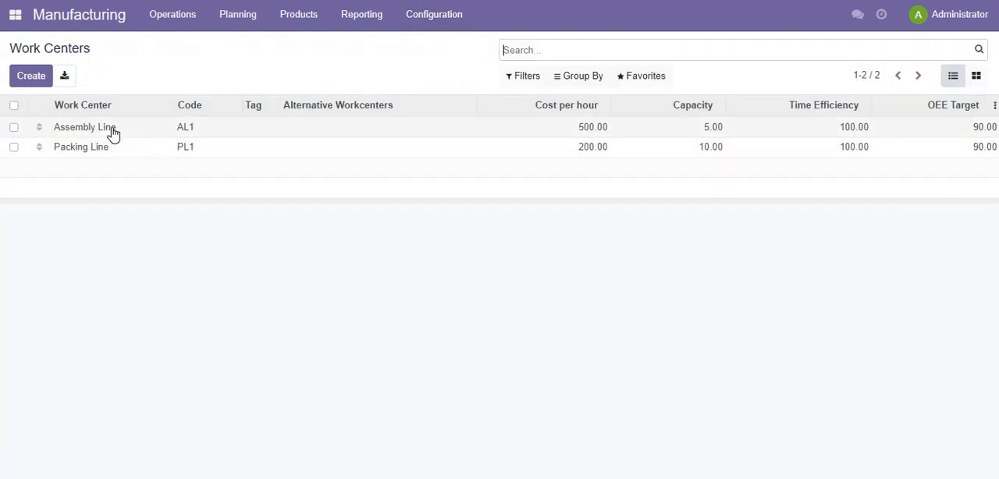
click(112, 129)
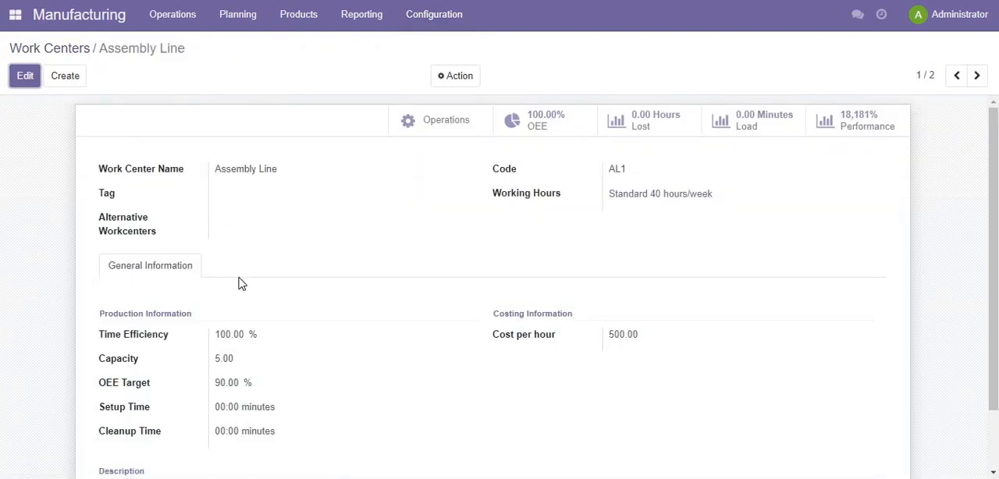
scroll(240, 283, down, 1)
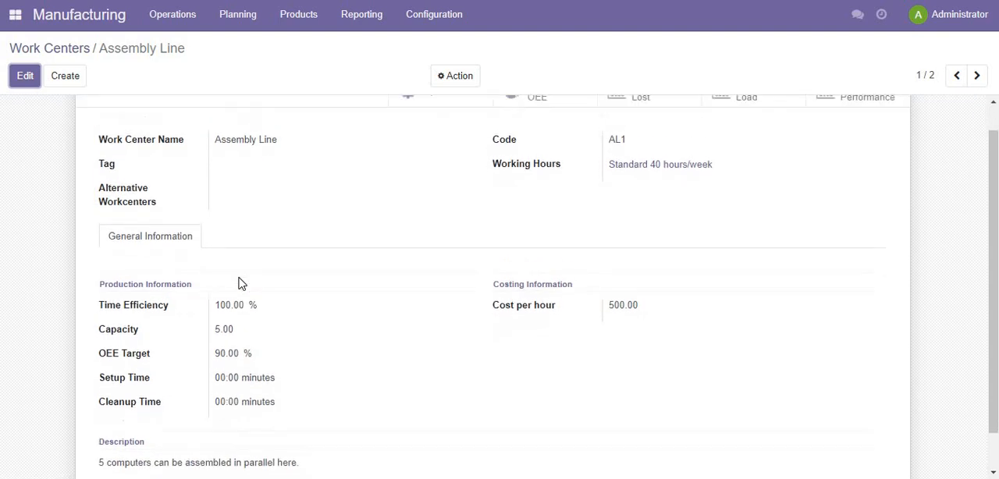
scroll(482, 264, up, 1)
scroll(383, 324, down, 2)
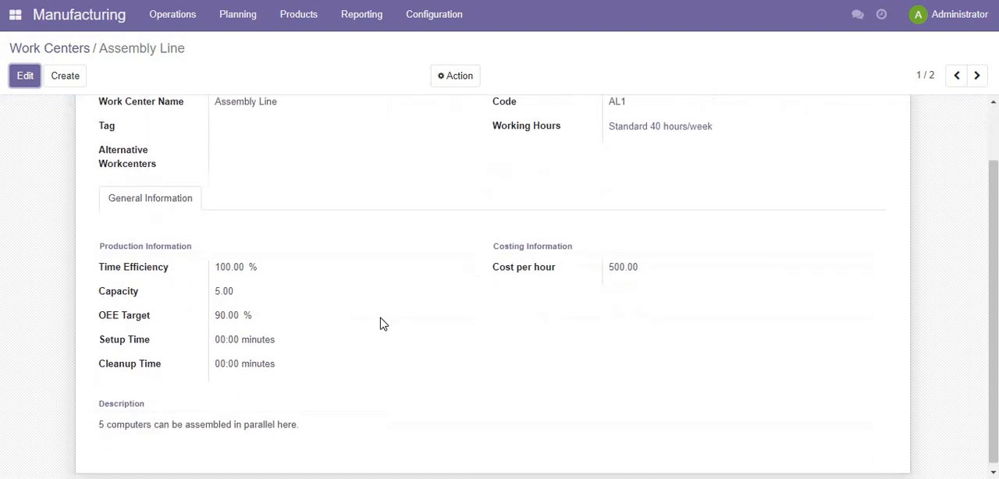
scroll(382, 326, up, 2)
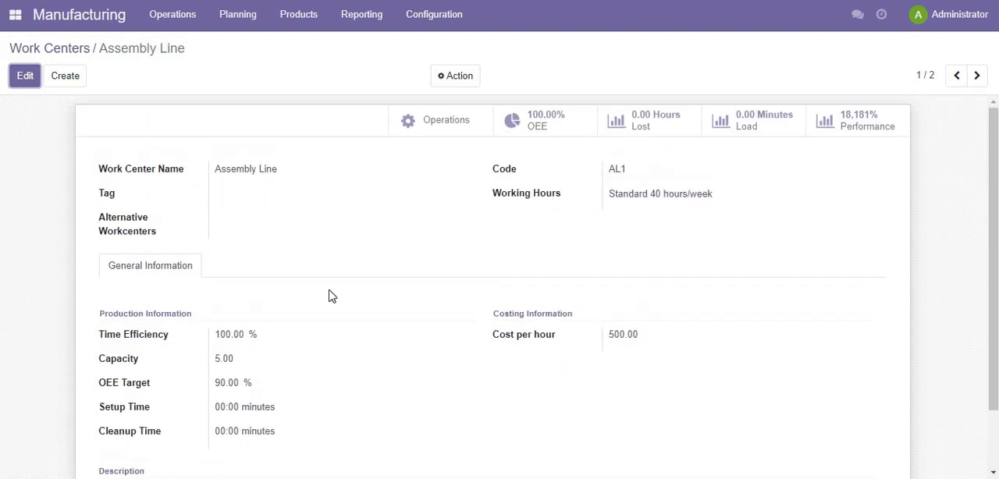
scroll(329, 296, down, 2)
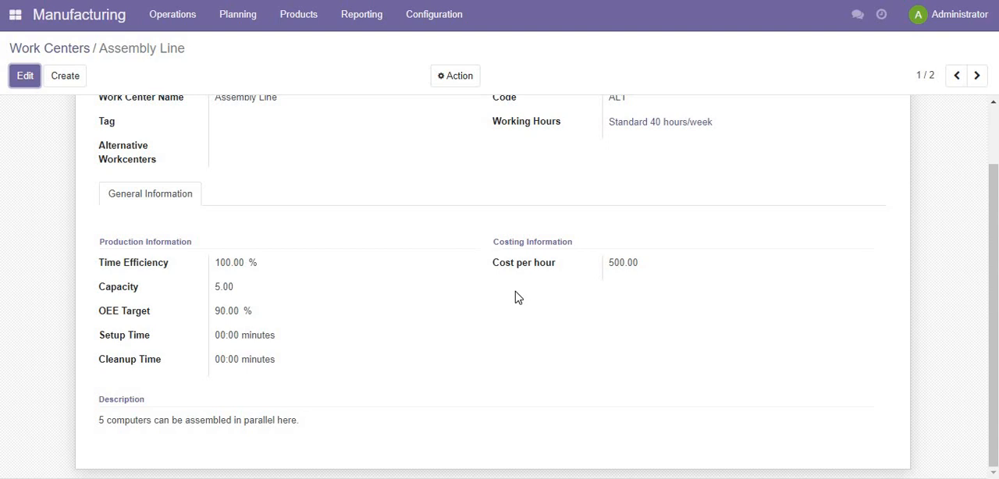
- Open the Packing Line work center and examine its production information and hourly cost
scroll(320, 272, up, 2)
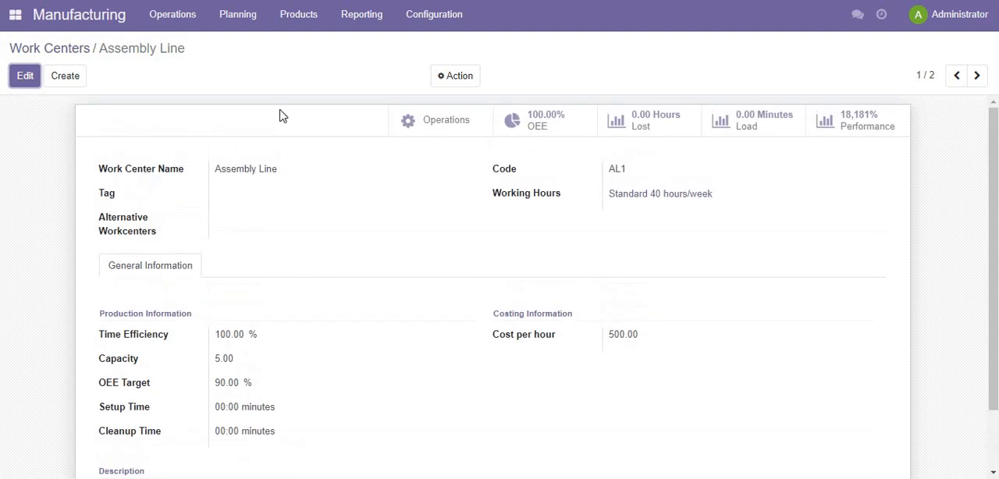
click(977, 74)
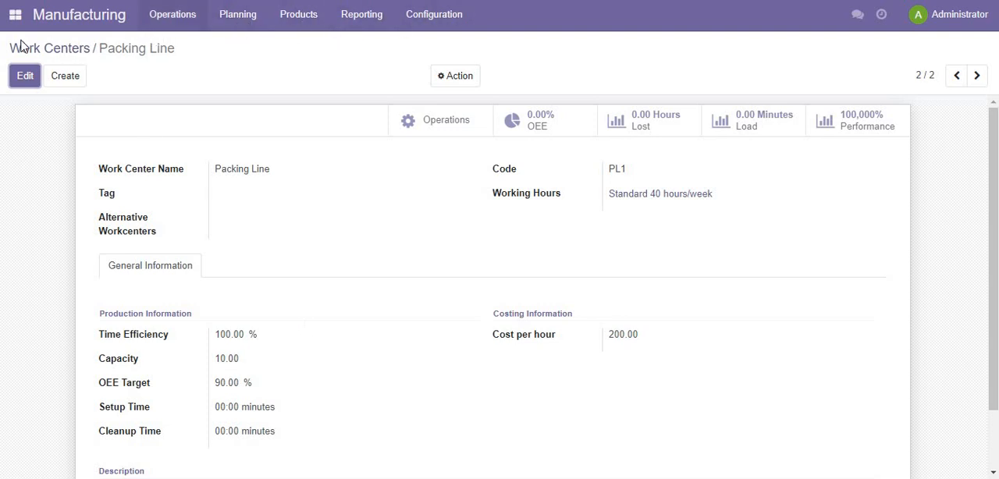
- Switch to the Sales app and create a new quotation for the customer HCL Technologies
click(15, 17)
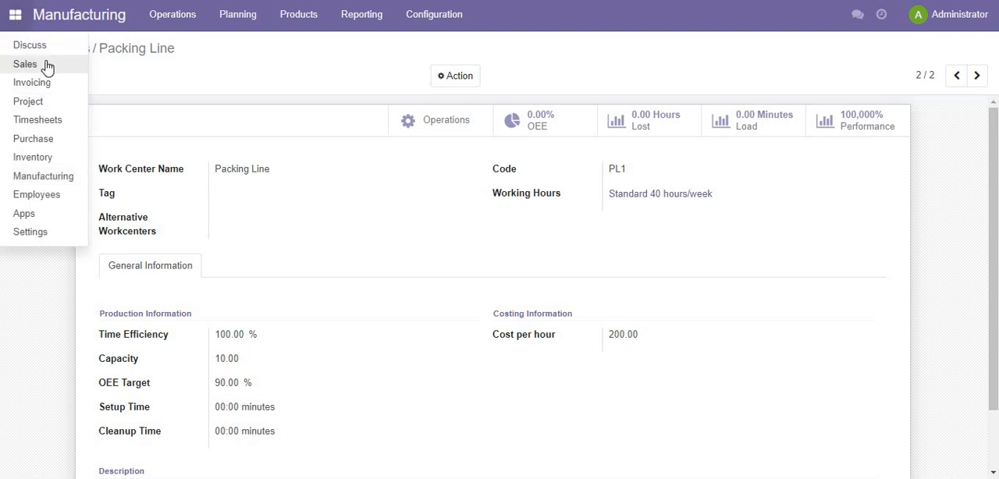
click(45, 65)
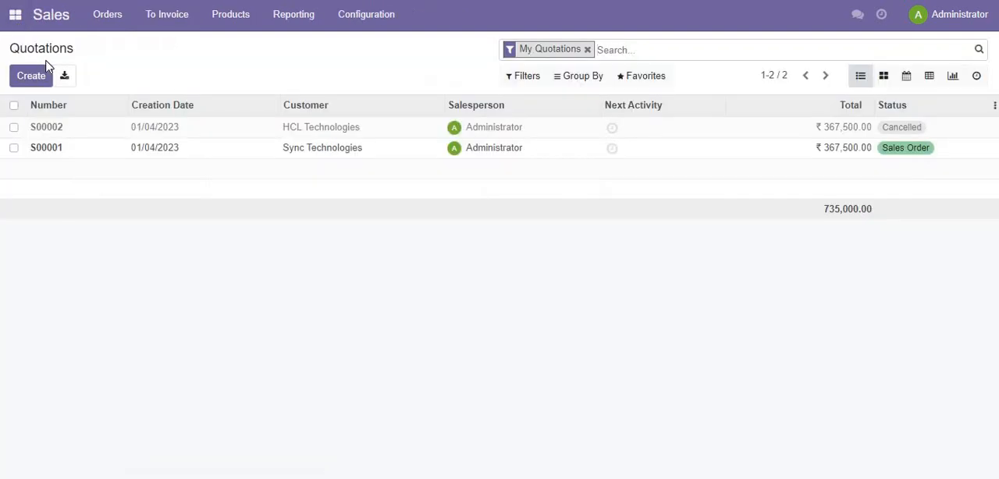
click(30, 76)
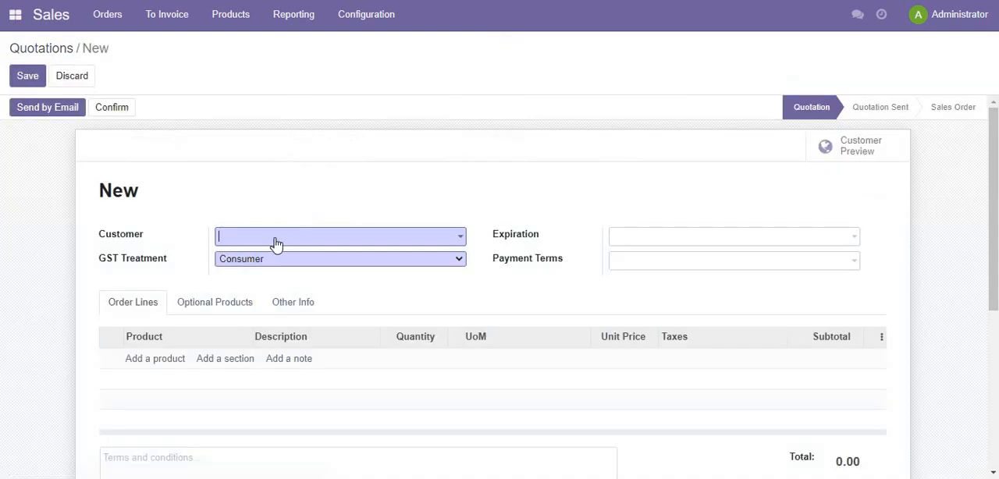
text(hcl)
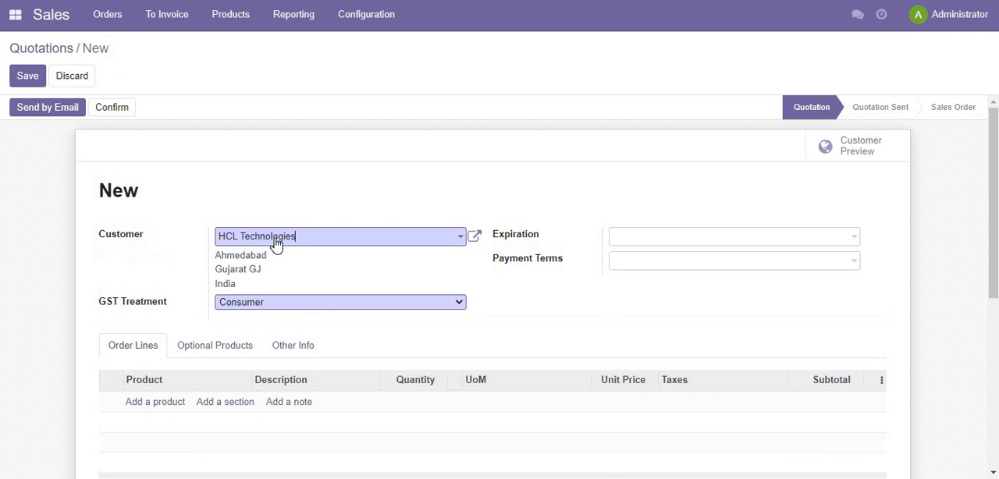
key(Tab)
key(Tab)
key(Tab)
key(Tab)
key(Tab)
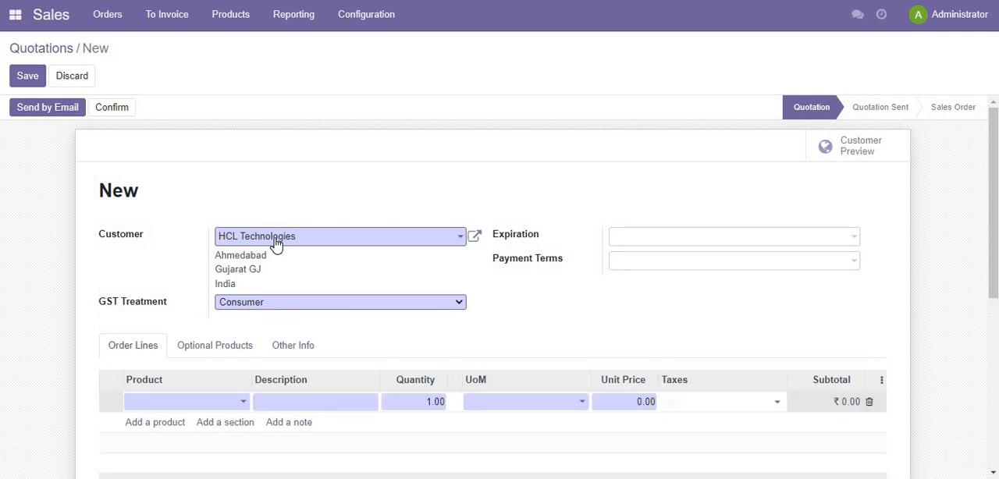
- Add 5 units of Computer I7 16GB RAM 1TB HD - Assemble as an order line and save the quotation
text(com)
key(Return)
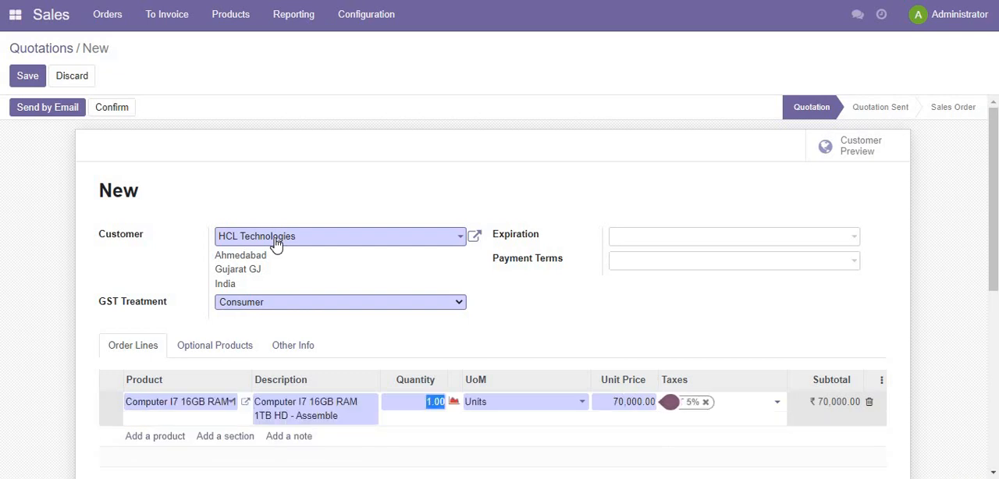
text(5)
key(Tab)
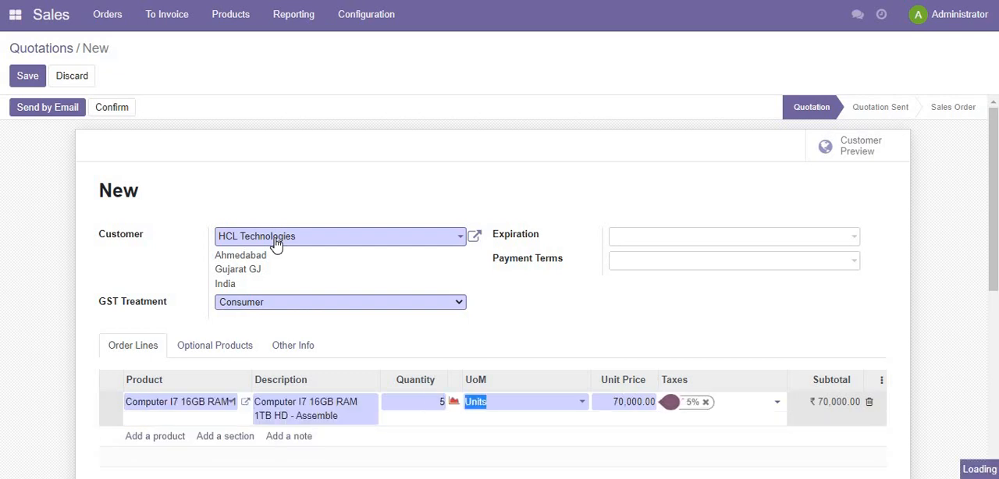
scroll(473, 176, down, 3)
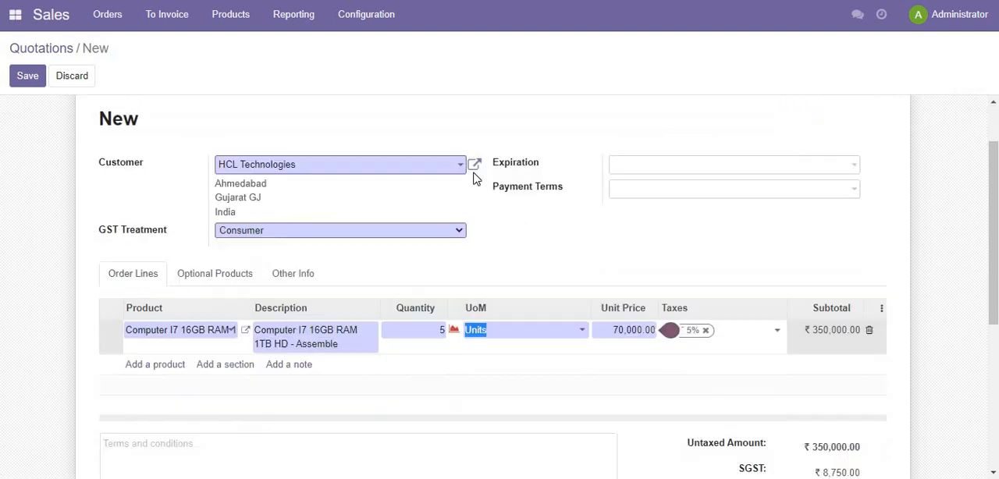
scroll(312, 310, up, 3)
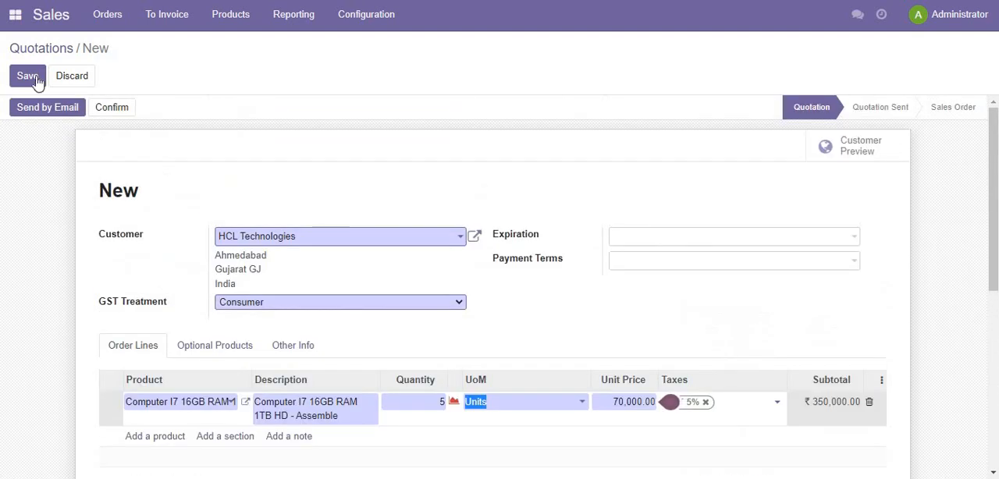
click(27, 76)
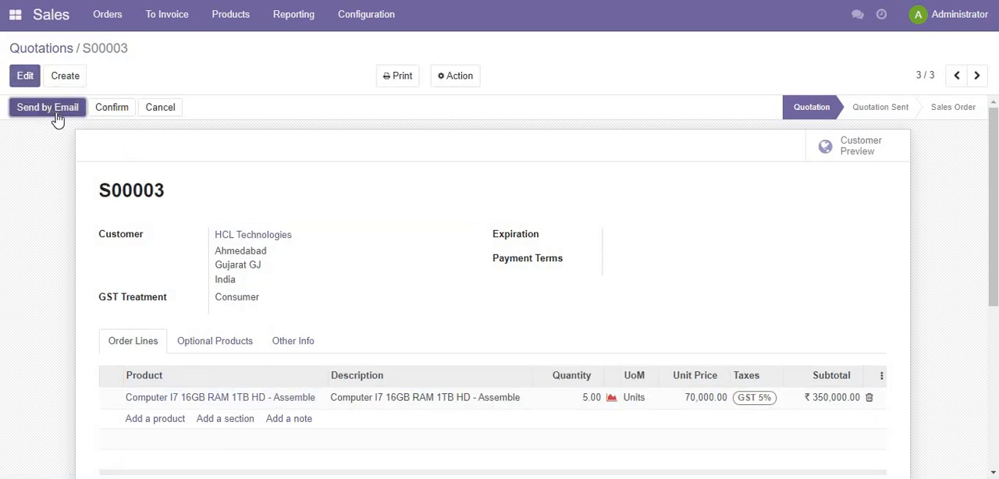
- Examine the order line and the totals of the saved quotation
click(412, 84)
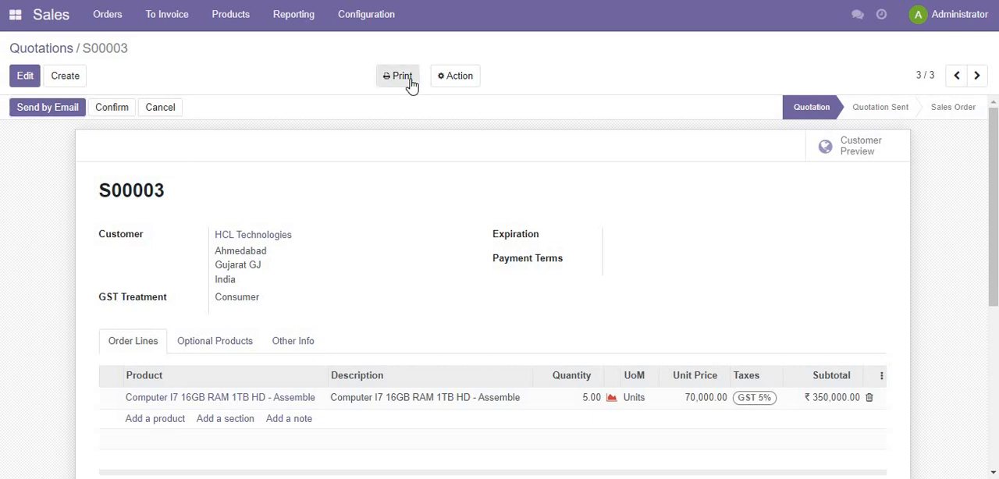
click(335, 141)
scroll(383, 279, down, 2)
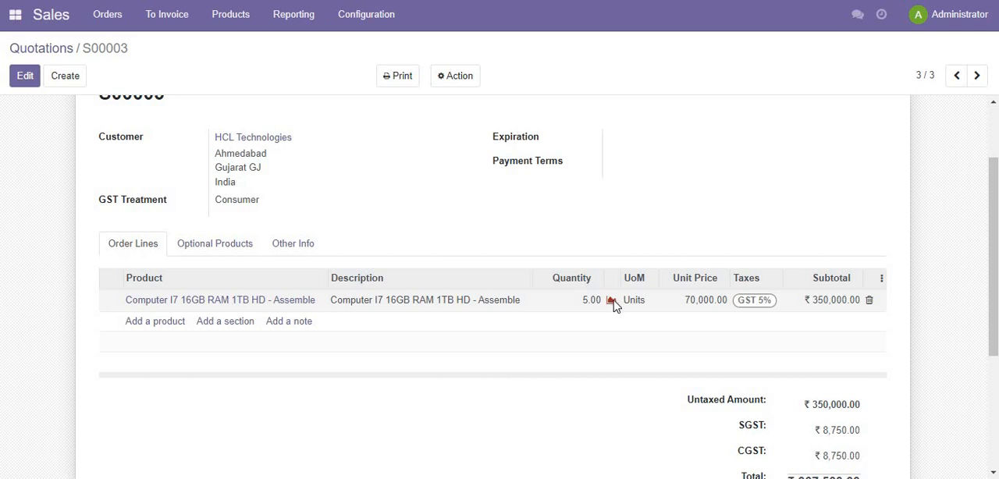
scroll(640, 210, up, 2)
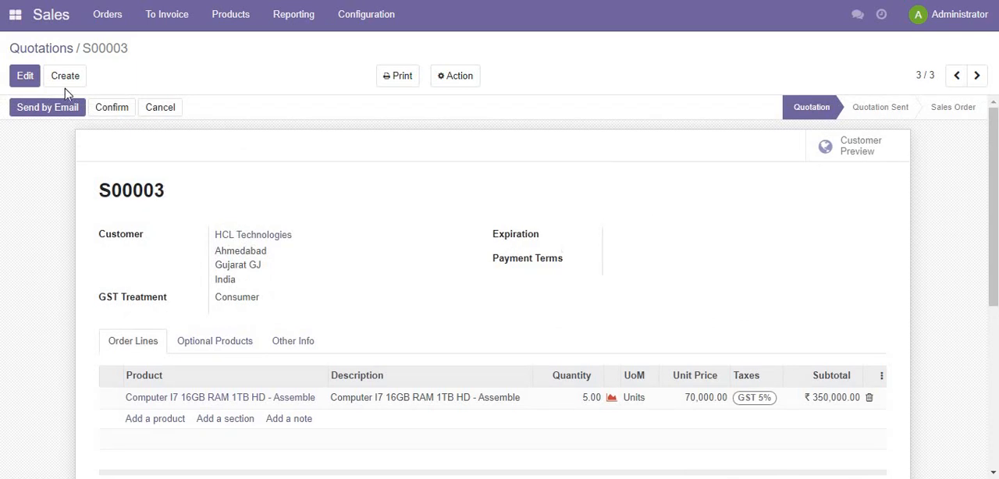
- Set the quotation's expiration to 01/10/2023 and its payment terms to Immediate Payment, and save it
click(25, 78)
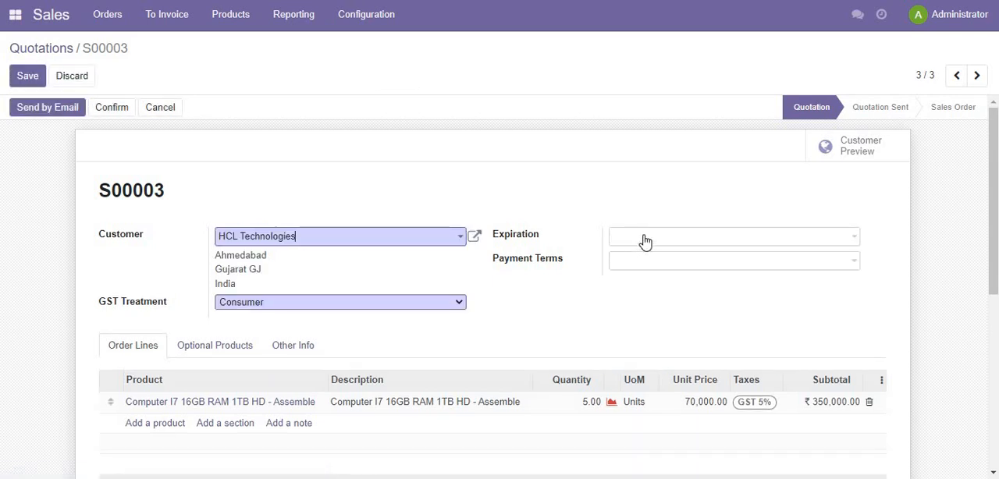
click(645, 239)
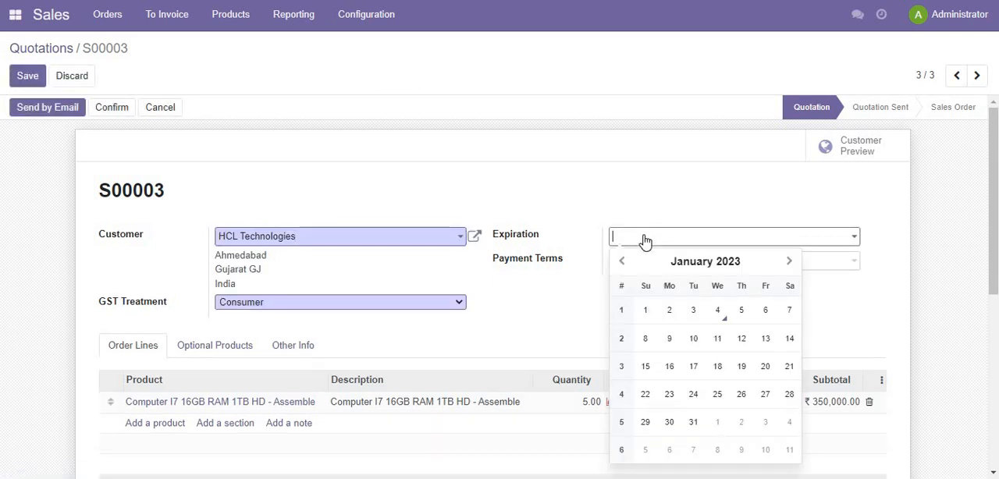
click(696, 339)
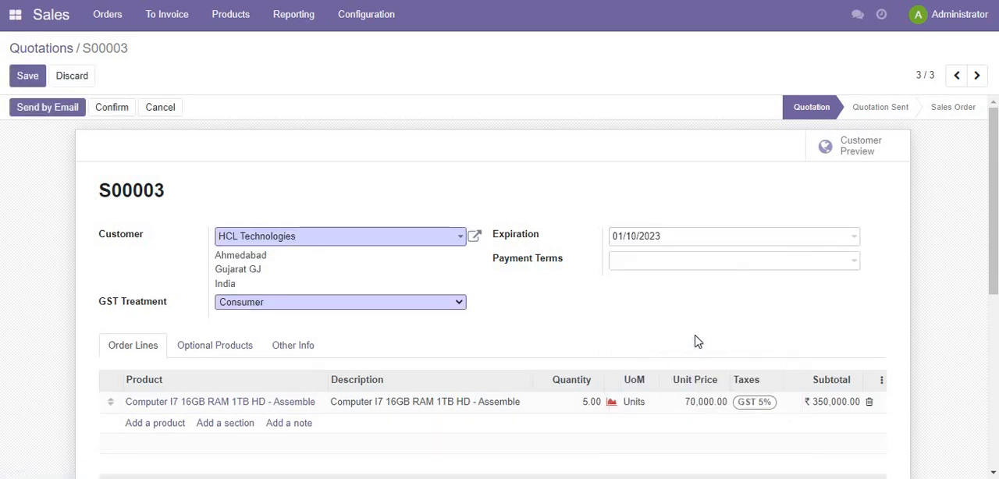
click(654, 262)
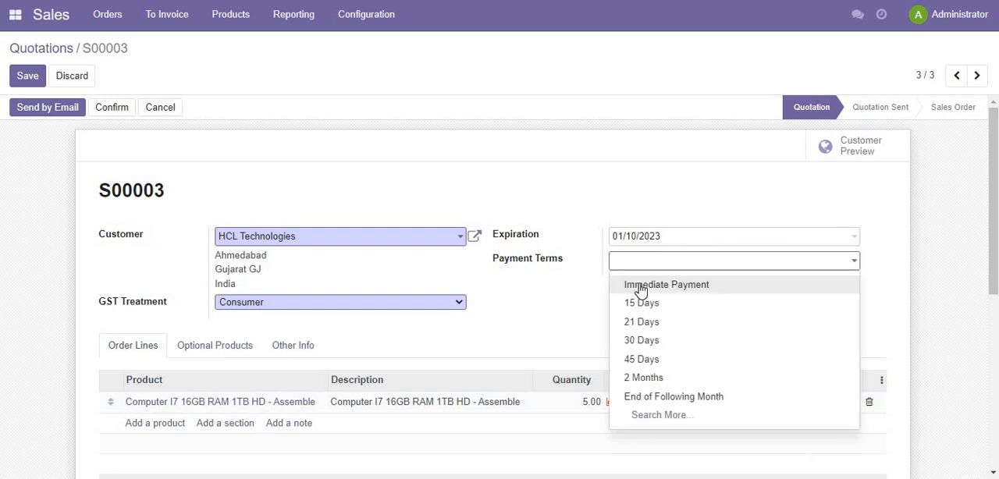
click(641, 286)
click(22, 77)
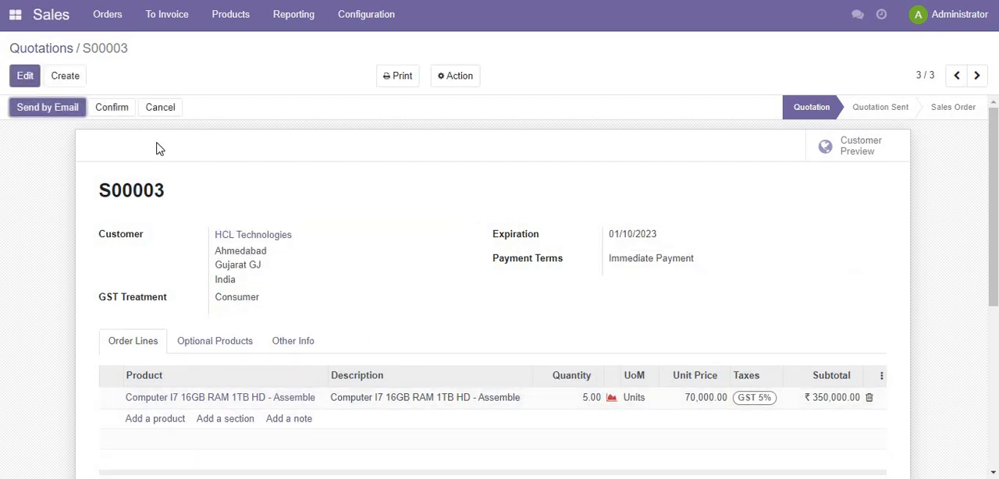
- Confirm the quotation as a sales order and open its delivery order
click(111, 108)
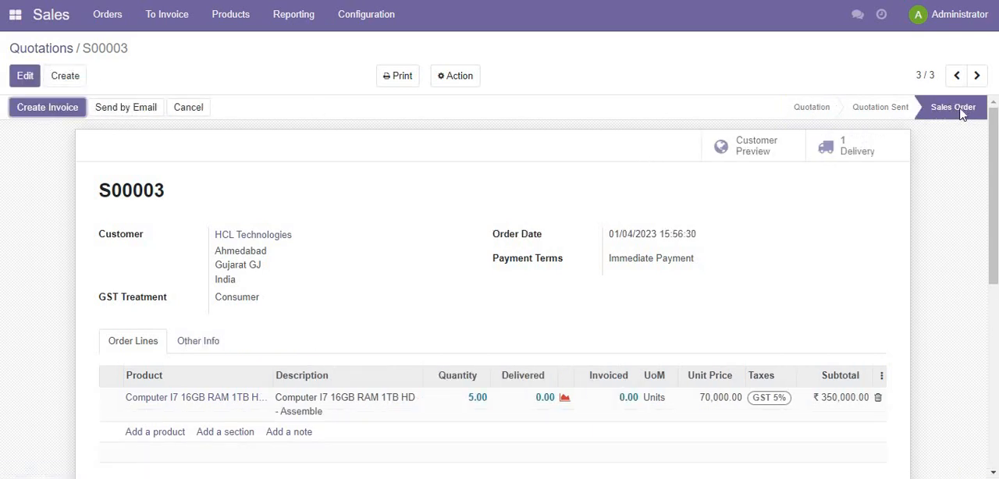
scroll(595, 287, down, 2)
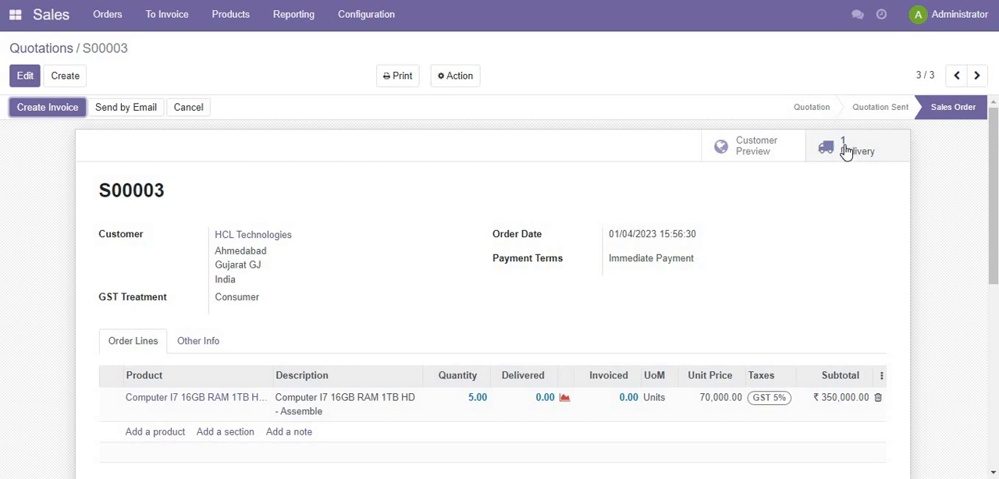
click(845, 150)
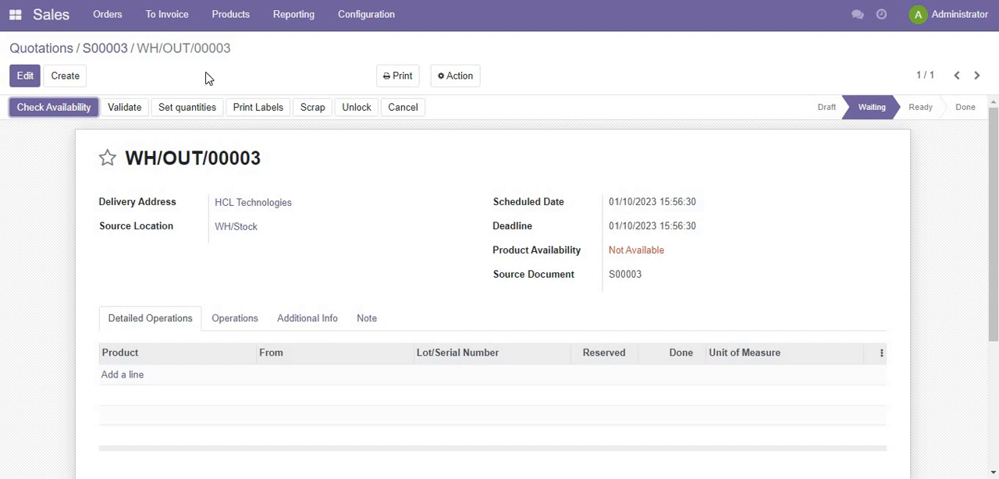
- Return to the sales order, open the ordered computer's product record and examine its general information, inventory routes and lead times
click(234, 15)
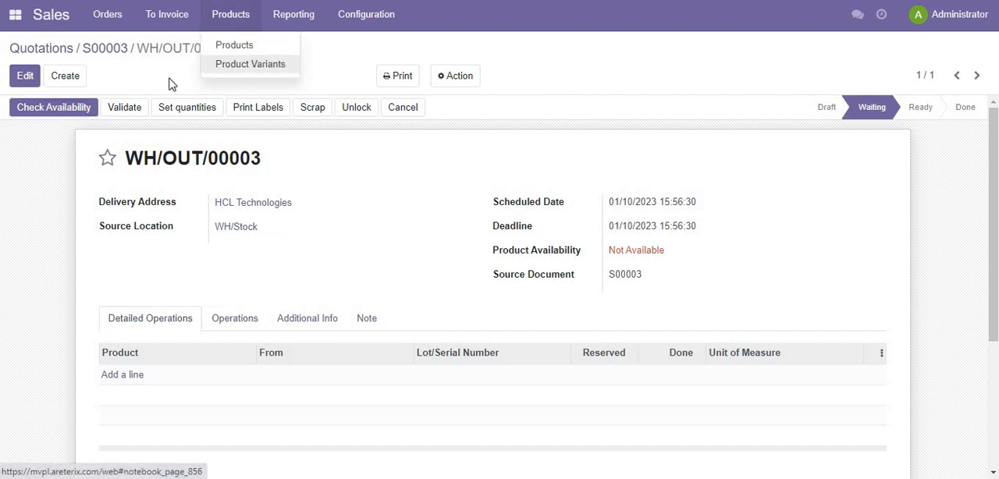
click(114, 51)
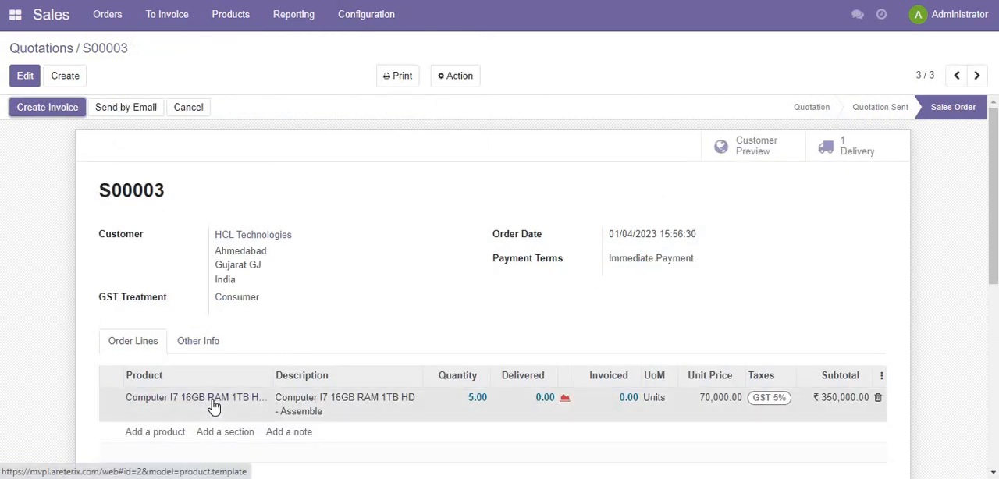
click(214, 407)
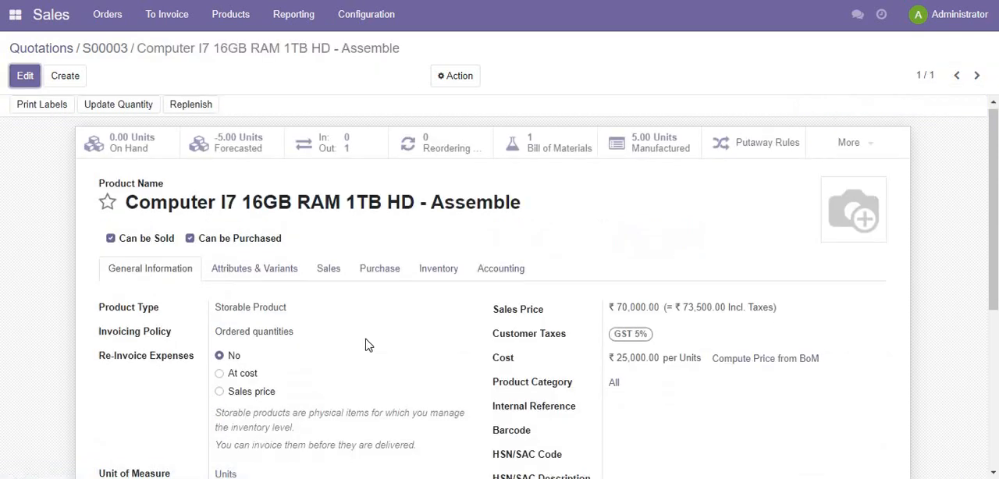
scroll(367, 344, down, 3)
scroll(368, 345, up, 2)
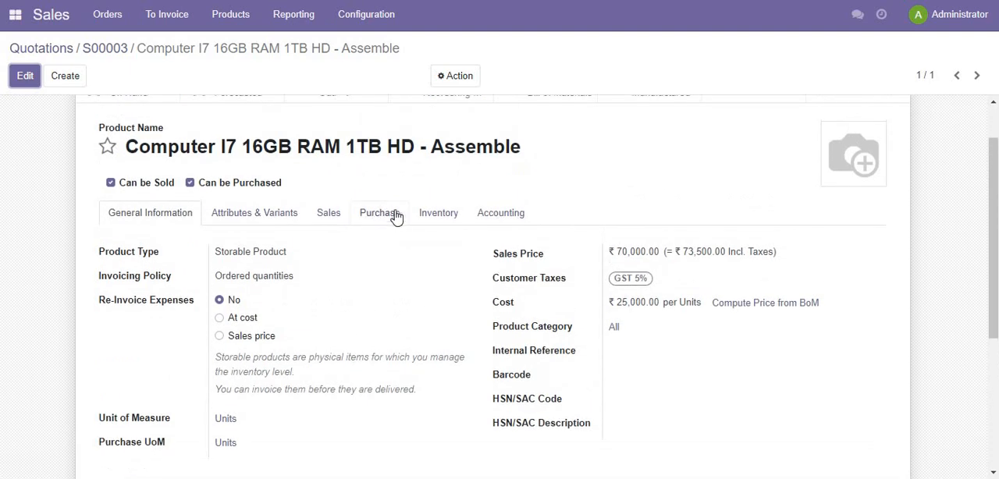
click(434, 221)
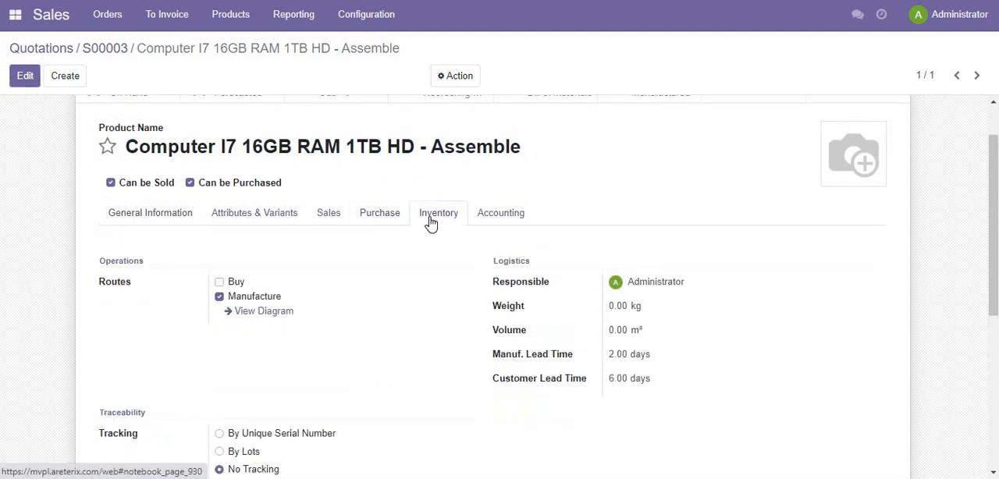
scroll(380, 363, down, 1)
scroll(383, 364, down, 1)
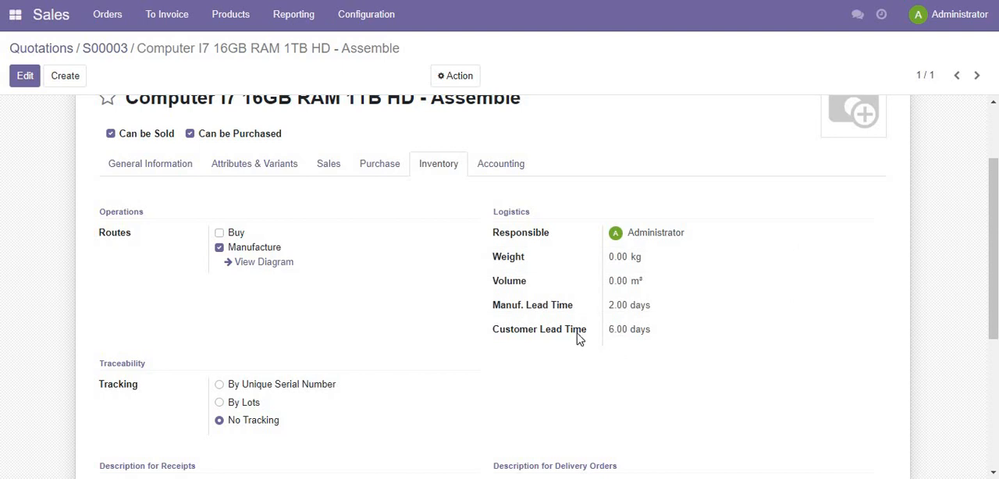
scroll(577, 339, up, 3)
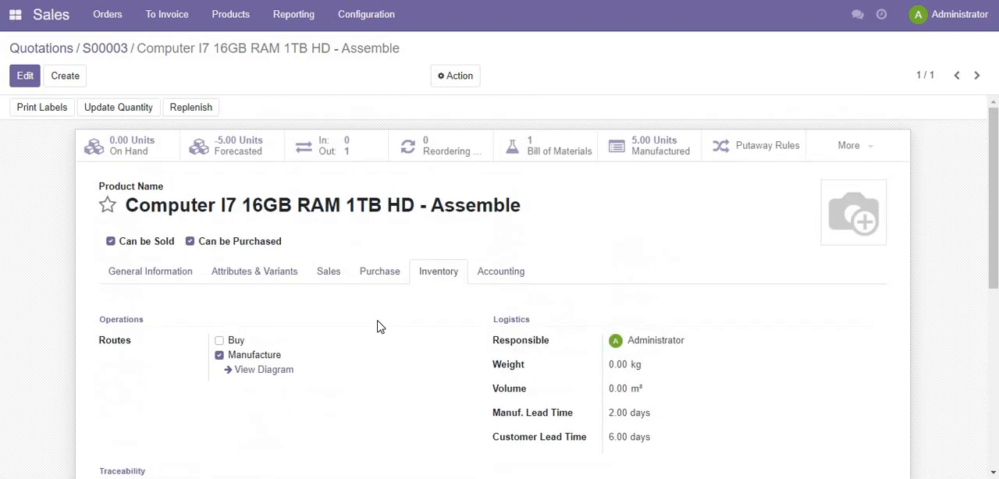
- Return to the sales order and check the stock availability details of the computer order line
click(121, 50)
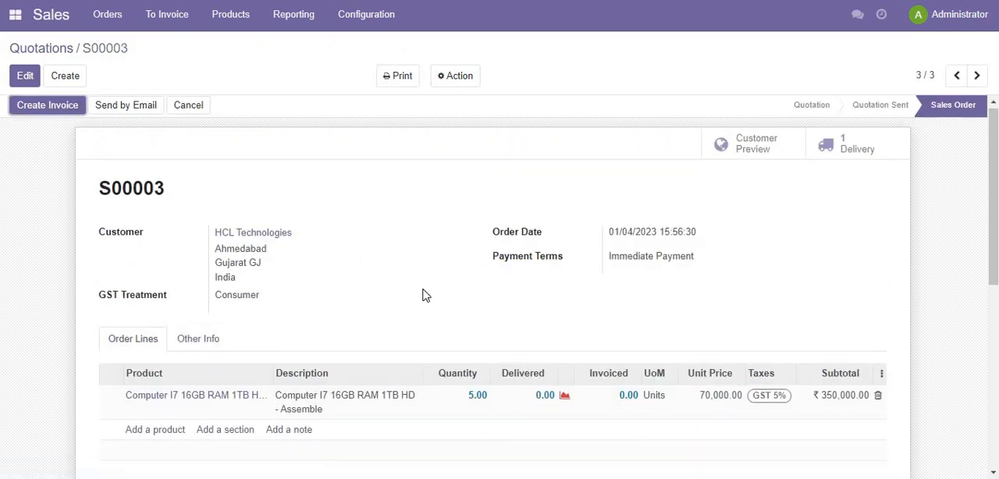
scroll(572, 315, down, 2)
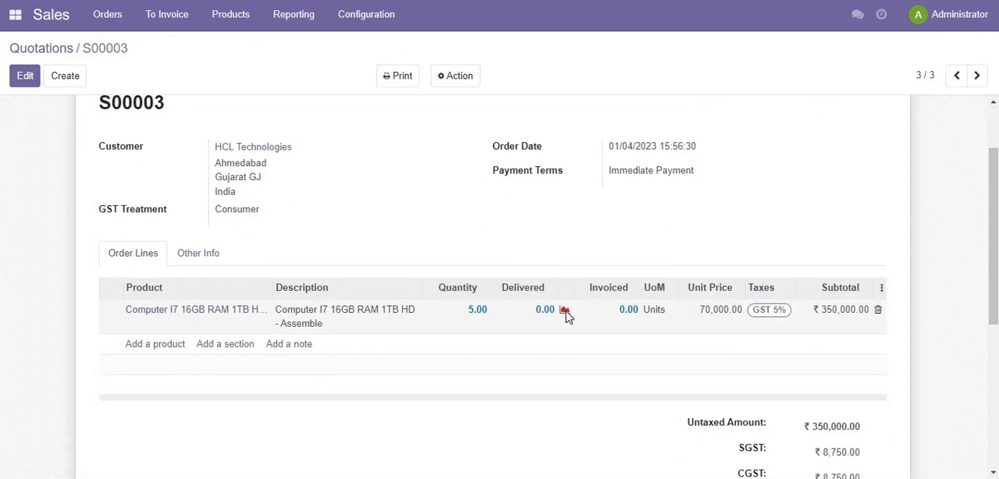
scroll(462, 221, up, 2)
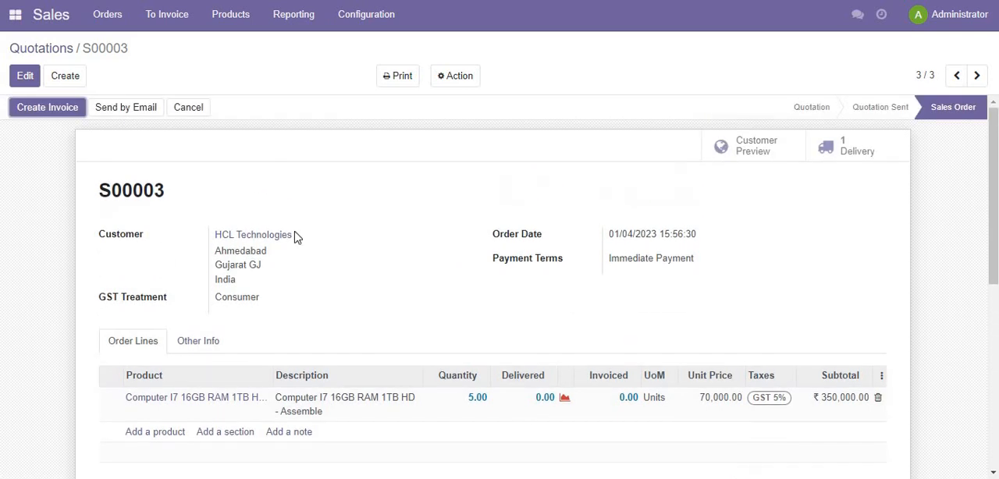
scroll(546, 406, down, 2)
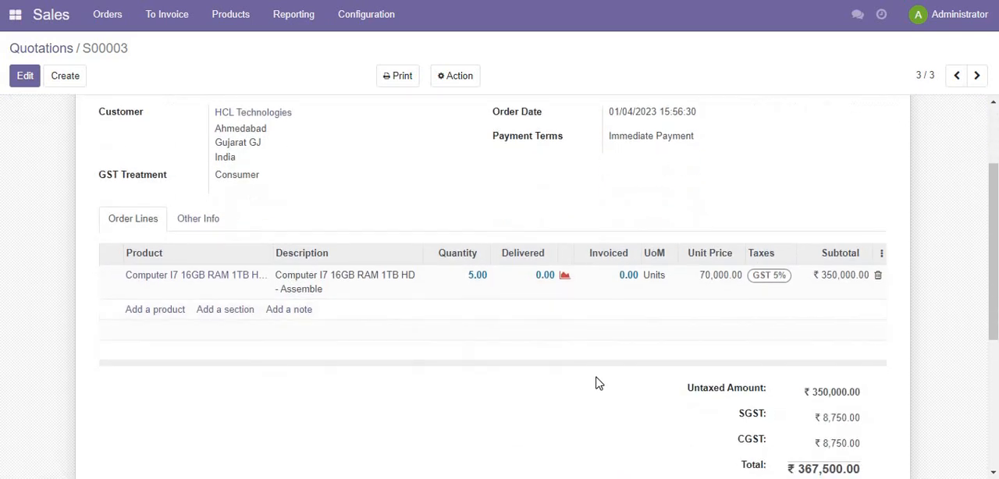
click(565, 280)
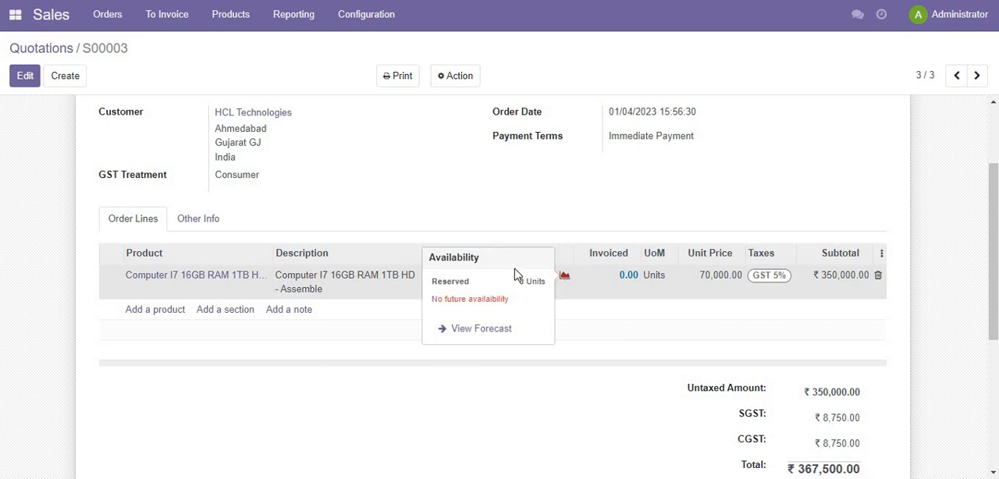
- Open the forecast report of the ordered computer and examine its forecasted quantities and demand
click(493, 331)
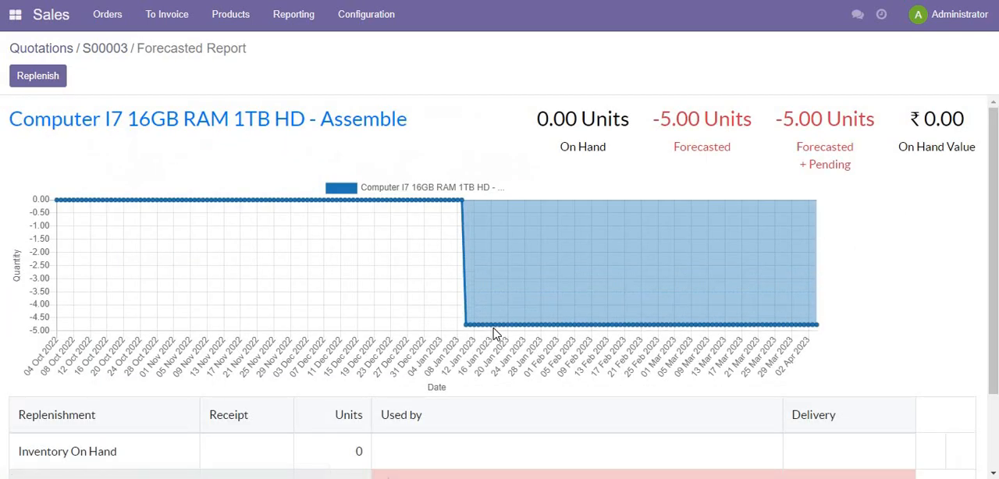
scroll(309, 272, down, 2)
scroll(309, 272, up, 2)
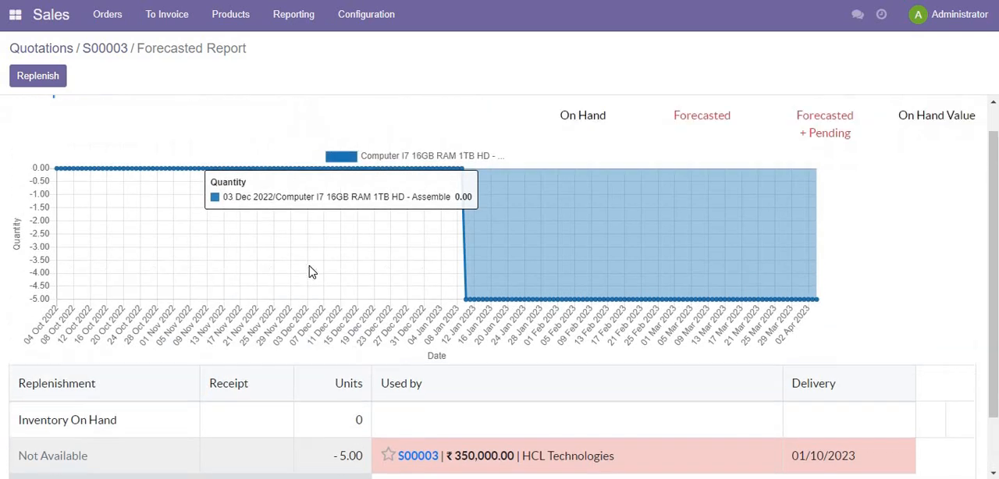
- Replenish the computer with 5 units scheduled for 01/10/2023 using the Manufacture route, and review the updated forecast
click(50, 82)
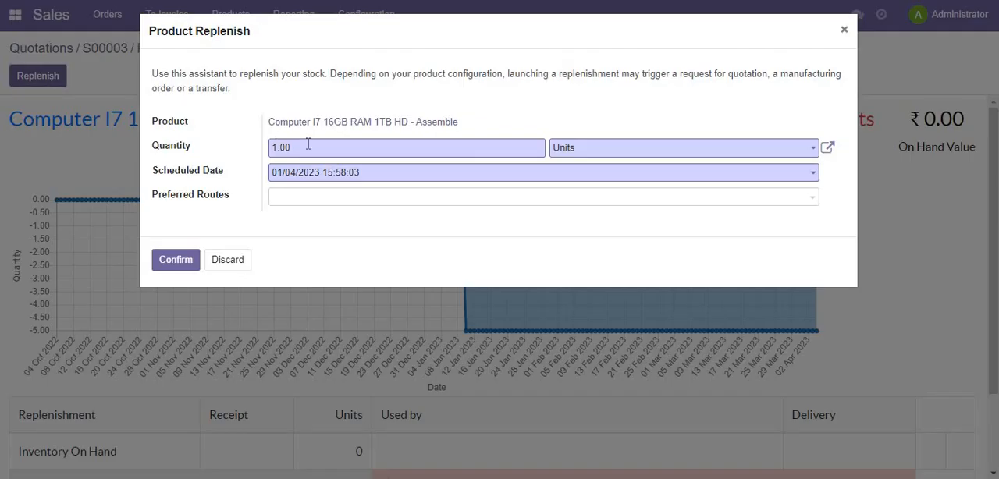
drag(308, 145, 198, 164)
text(5)
click(393, 176)
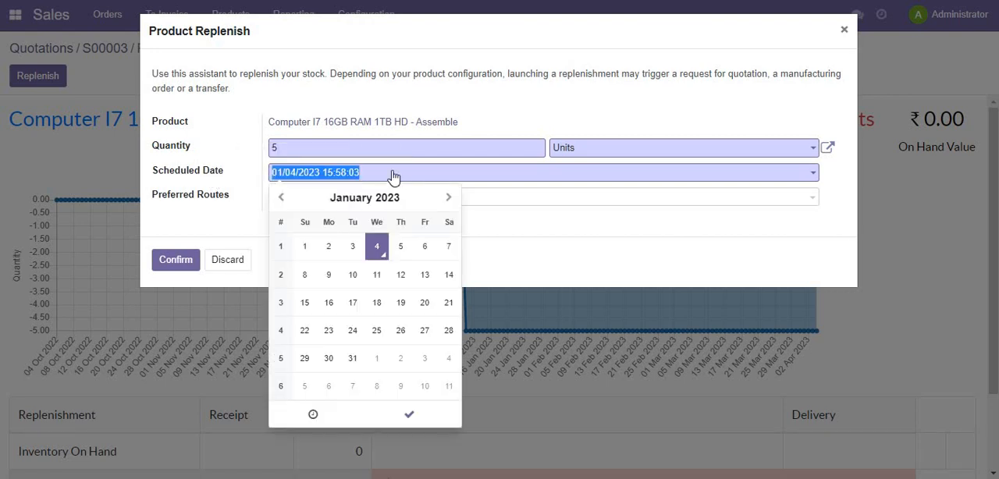
click(352, 278)
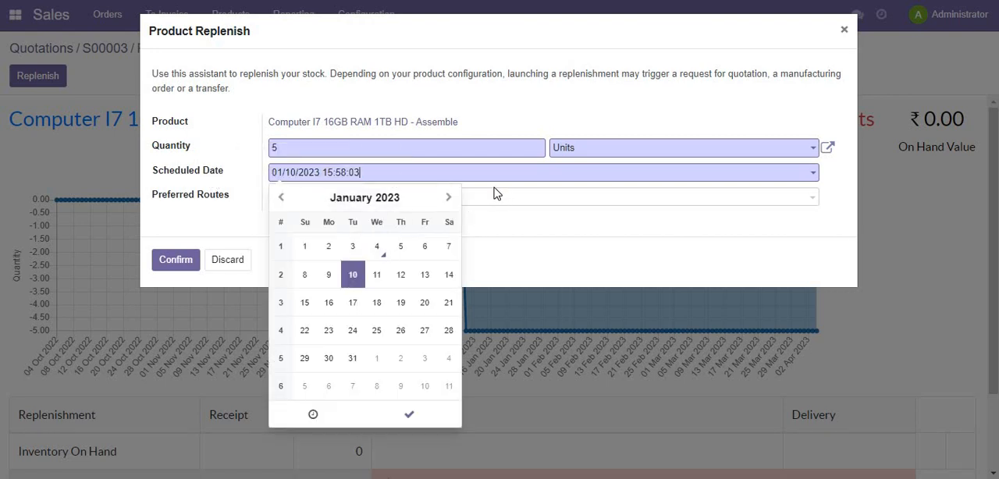
click(441, 201)
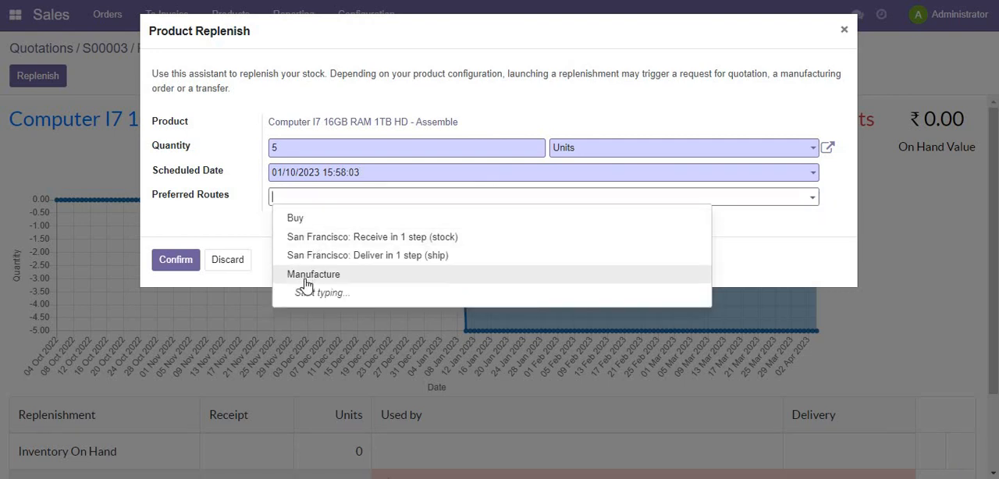
click(305, 275)
click(175, 263)
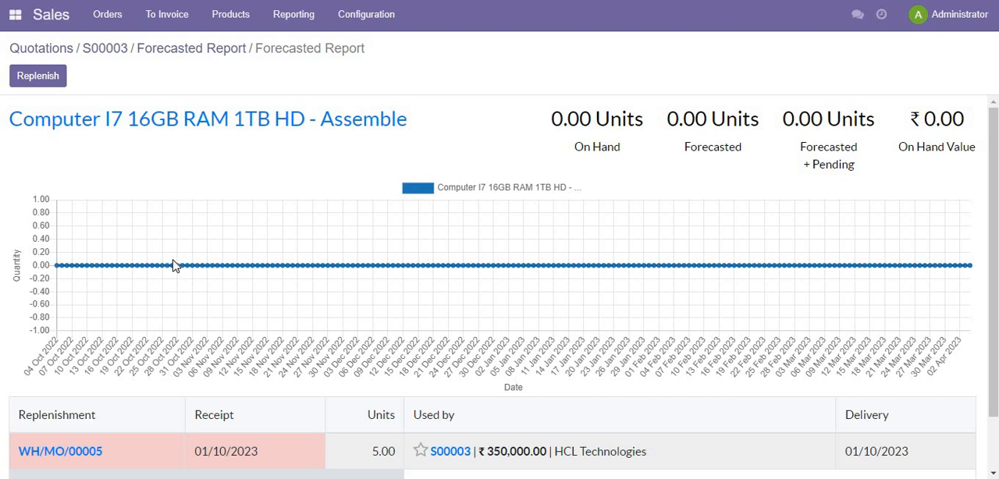
scroll(319, 319, down, 2)
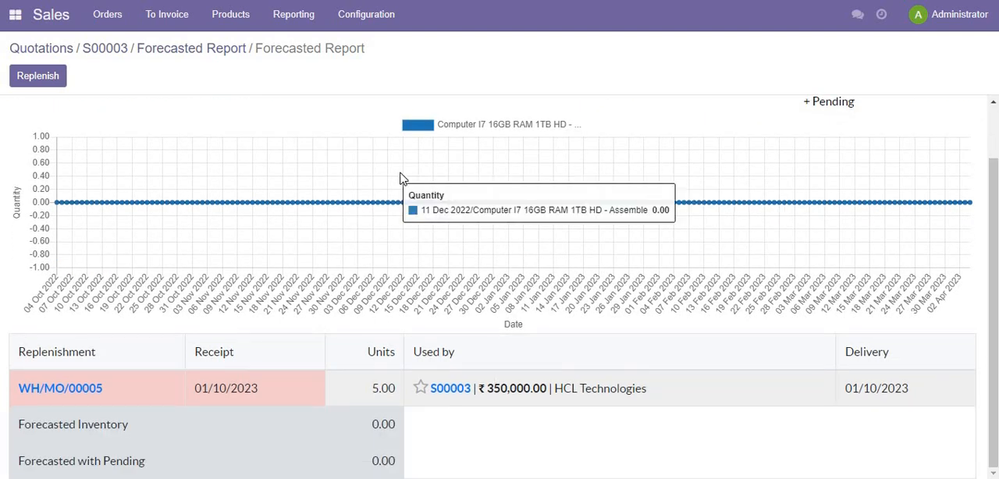
scroll(401, 179, up, 2)
- Switch to Manufacturing, check the scheduled date of the computer's manufacturing order and open that order
click(16, 22)
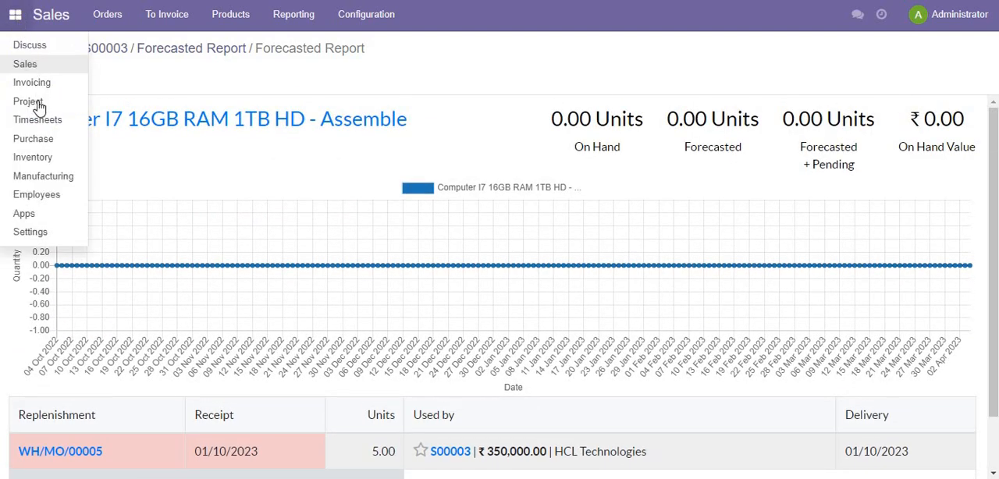
click(47, 178)
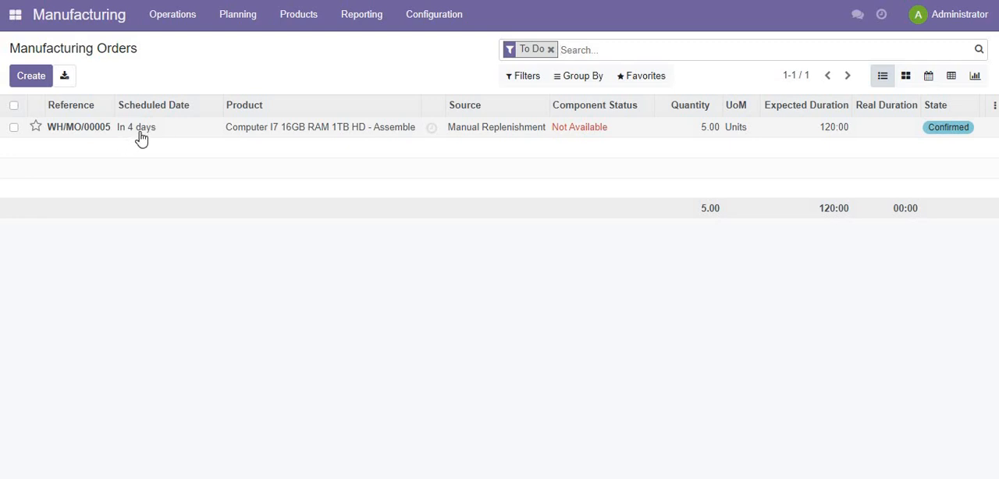
mouse_move(147, 137)
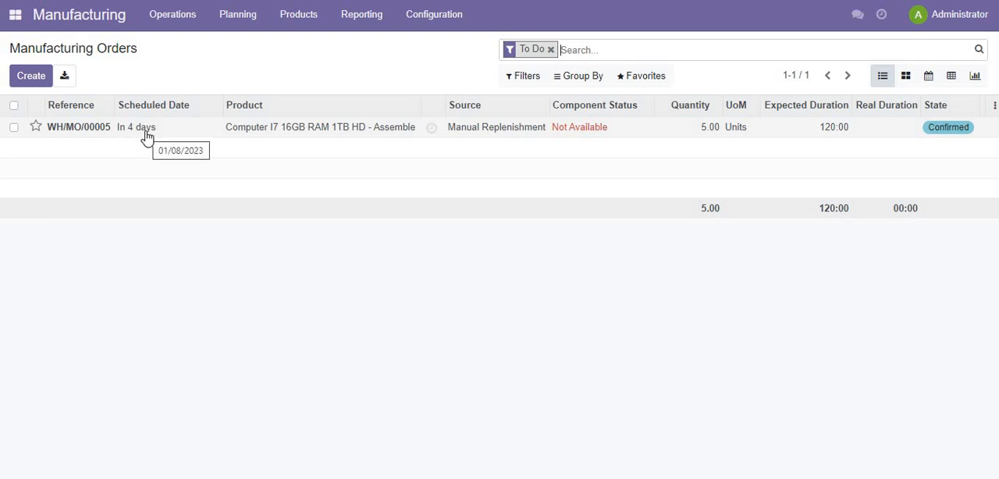
click(341, 131)
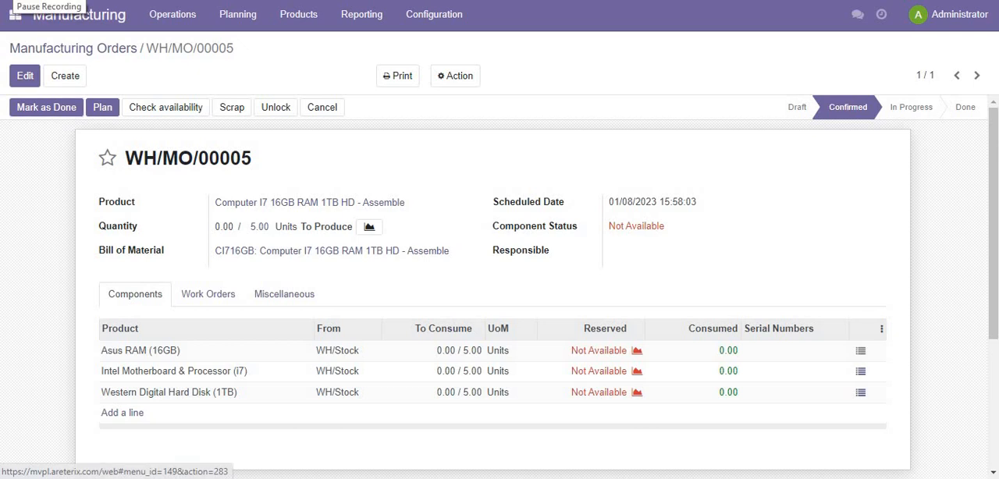
click(24, 17)
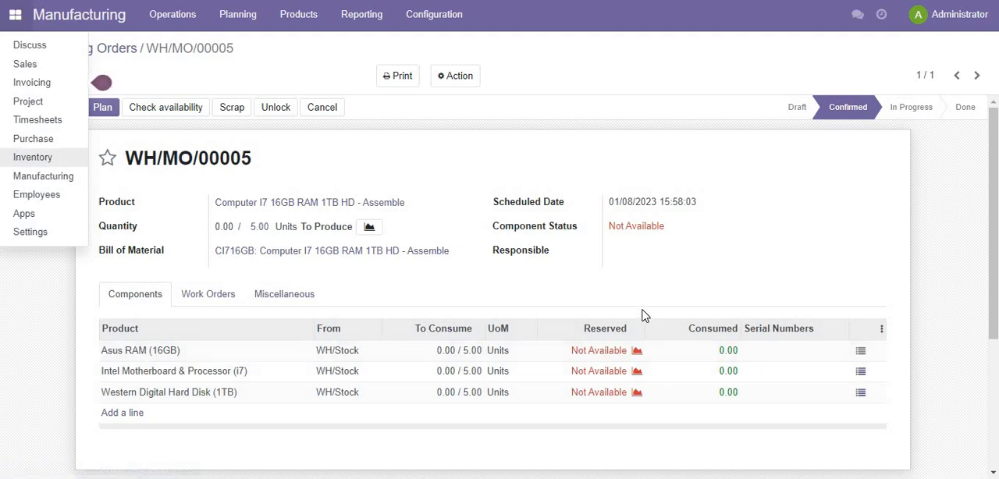
- From the Asus RAM (16GB) component's forecast, replenish 5 units scheduled for 01/05/2023 using the Buy route
click(638, 351)
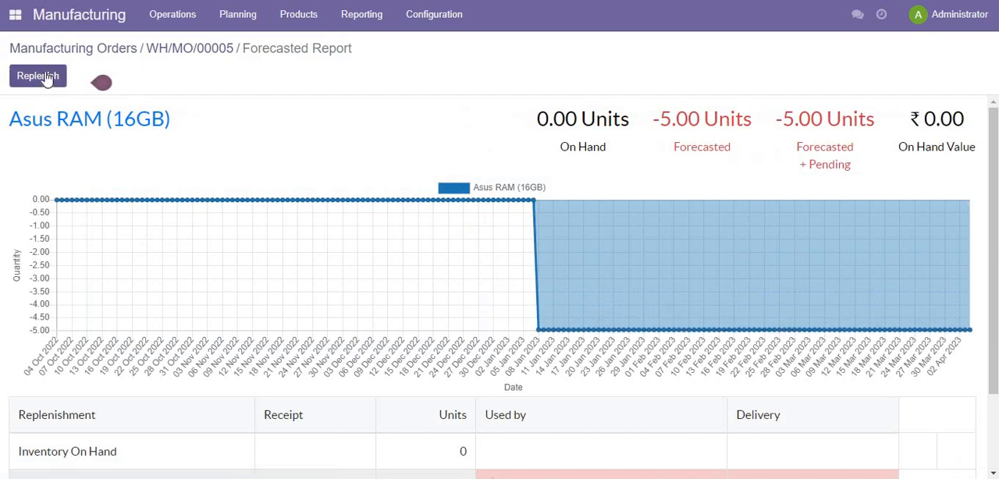
click(45, 78)
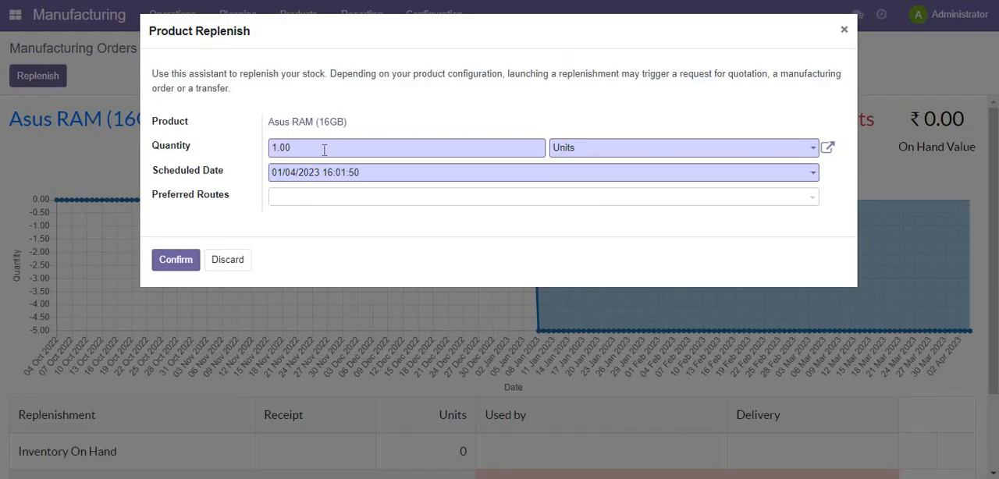
key(ctrl+a)
text(5)
key(Tab)
key(Tab)
key(Tab)
key(Down)
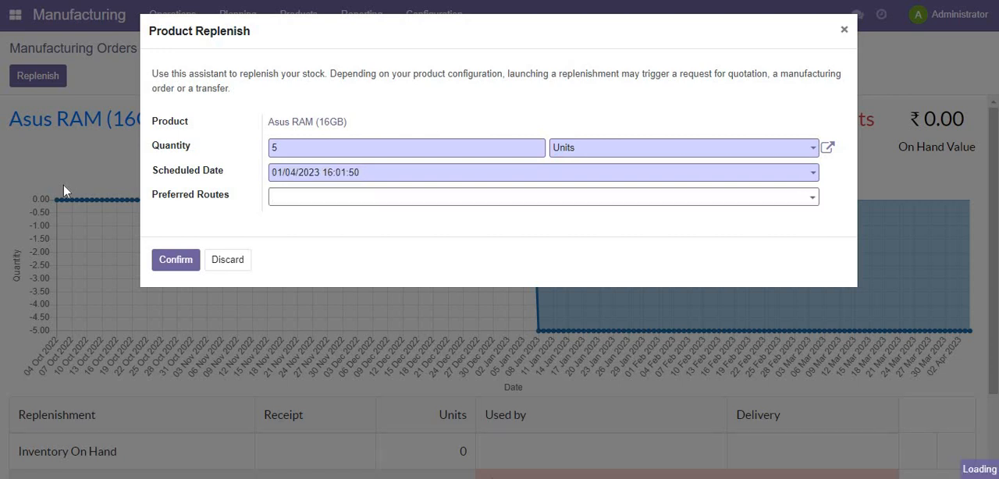
key(Return)
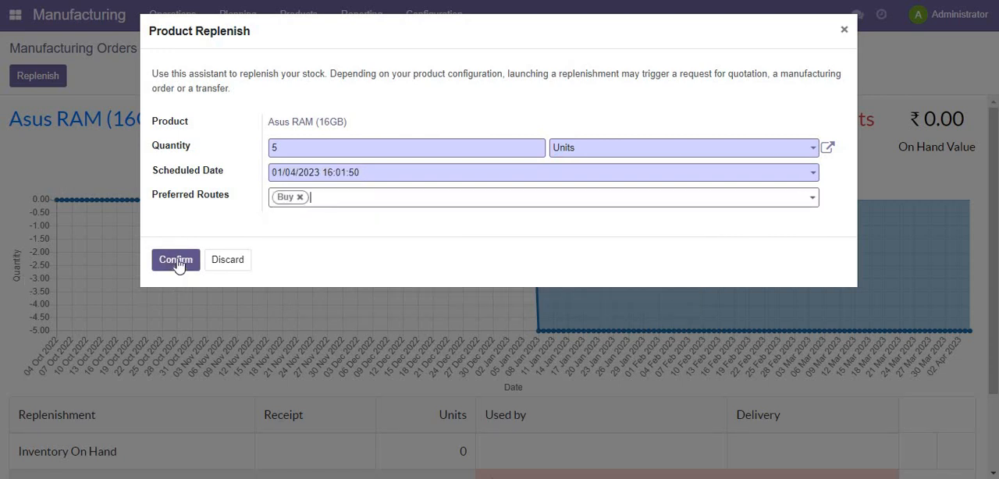
click(296, 179)
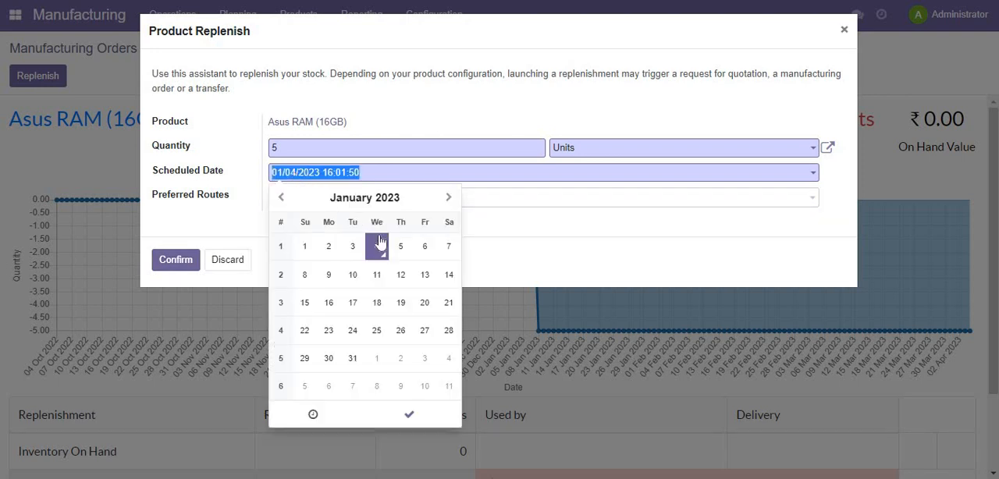
click(401, 248)
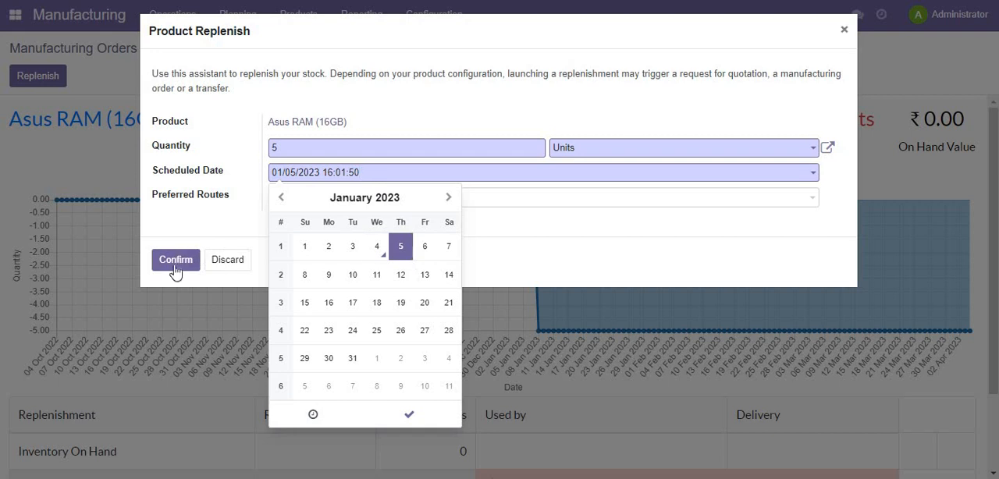
click(176, 261)
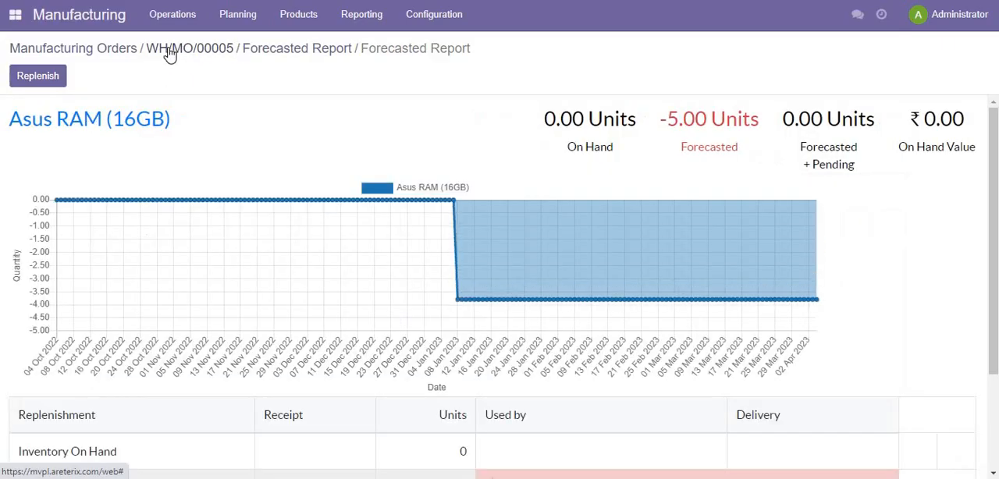
- Return to the manufacturing order and replenish 5 units of Intel Motherboard & Processor (i7), scheduled for 01/05/2023, using the Buy route
click(170, 53)
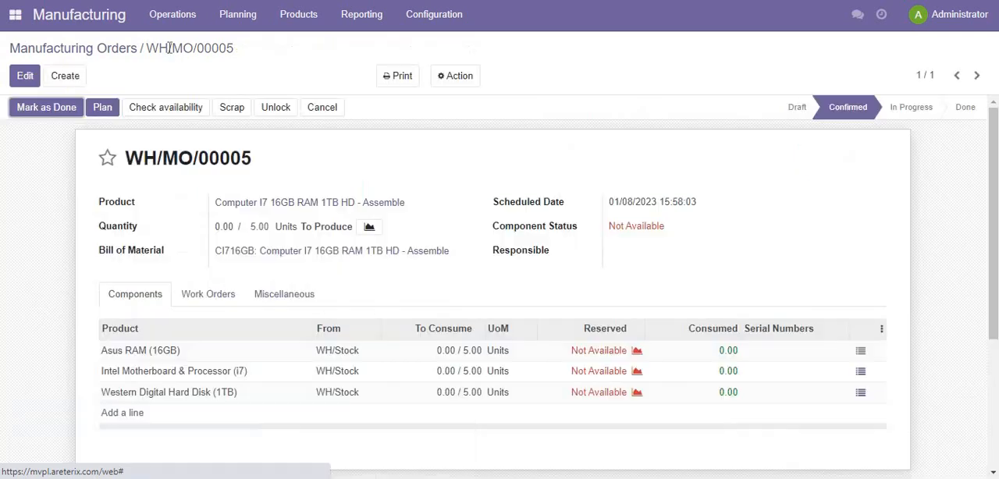
click(637, 372)
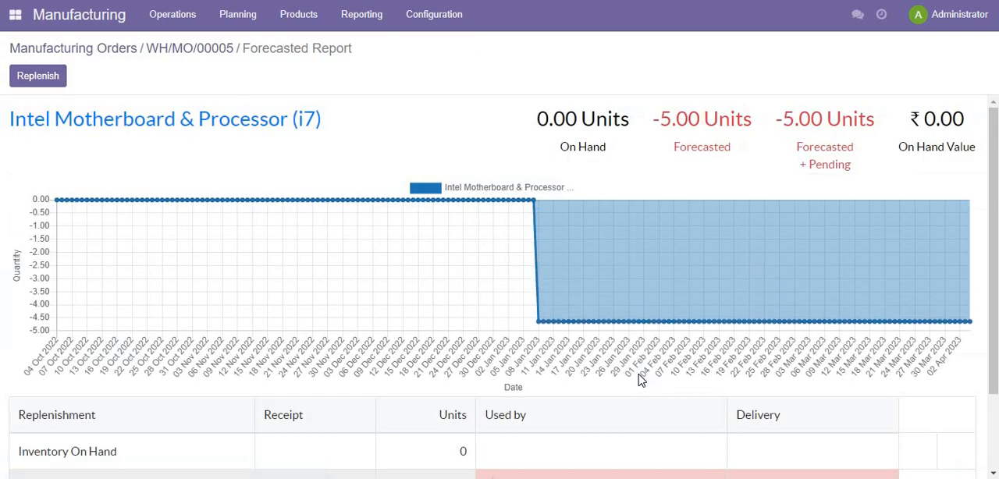
click(43, 84)
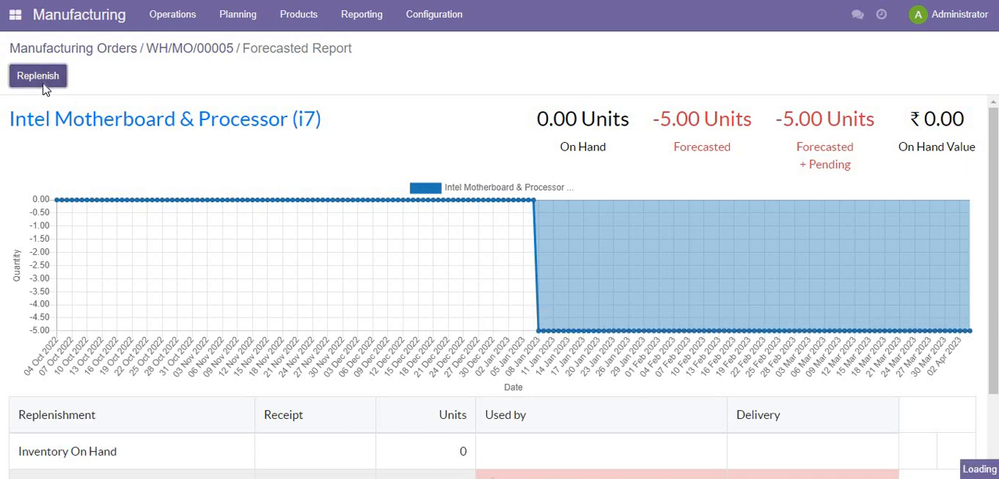
text(5)
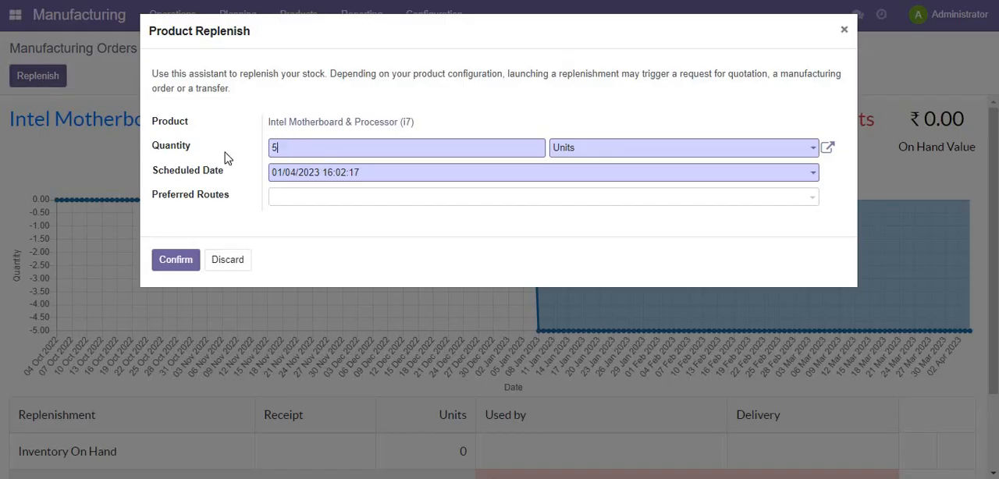
key(Tab)
key(Tab)
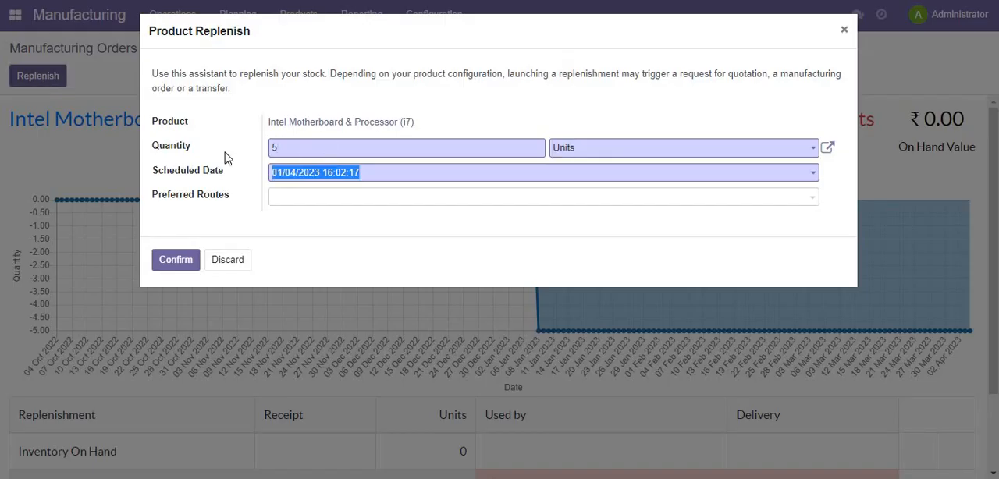
click(291, 178)
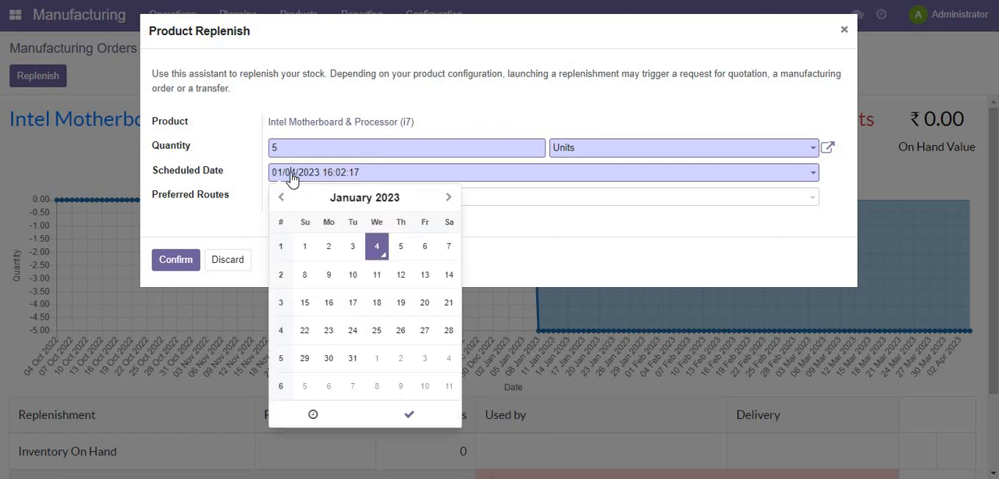
click(401, 261)
click(513, 207)
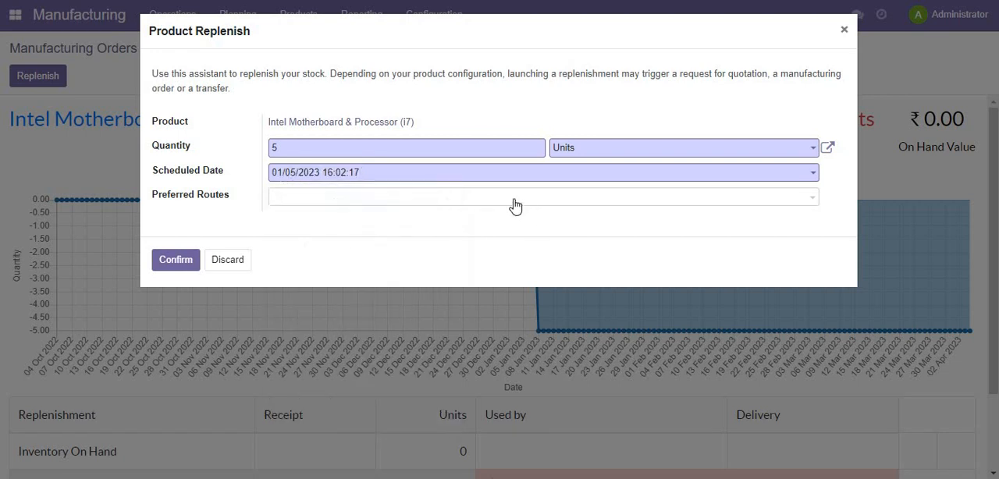
click(516, 205)
click(411, 227)
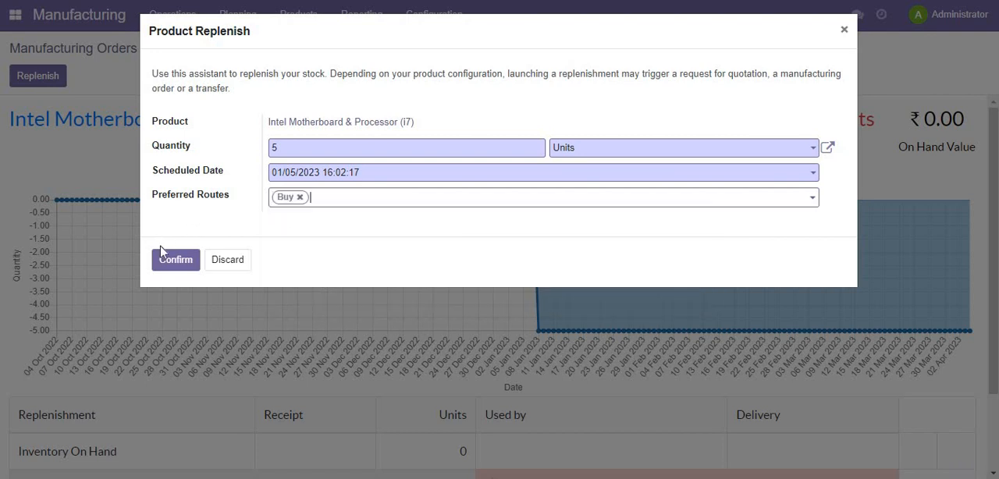
click(174, 260)
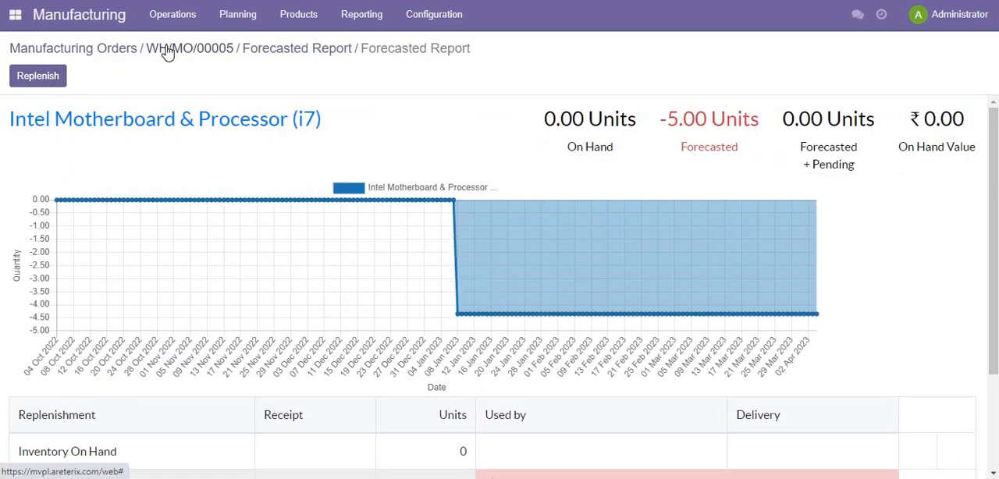
- From the manufacturing order, replenish 5 units of Western Digital Hard Disk (1TB), scheduled for 01/05/2023, using the Buy route
click(190, 49)
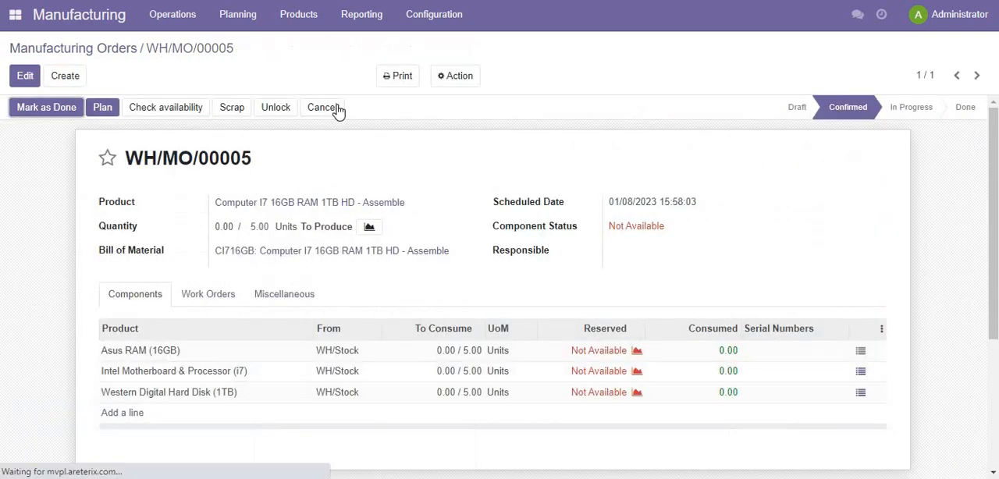
click(637, 394)
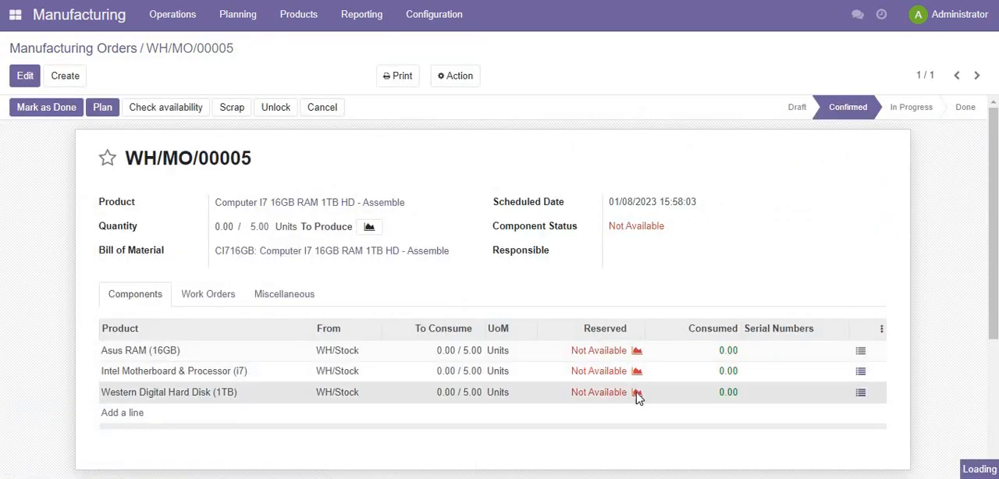
click(42, 78)
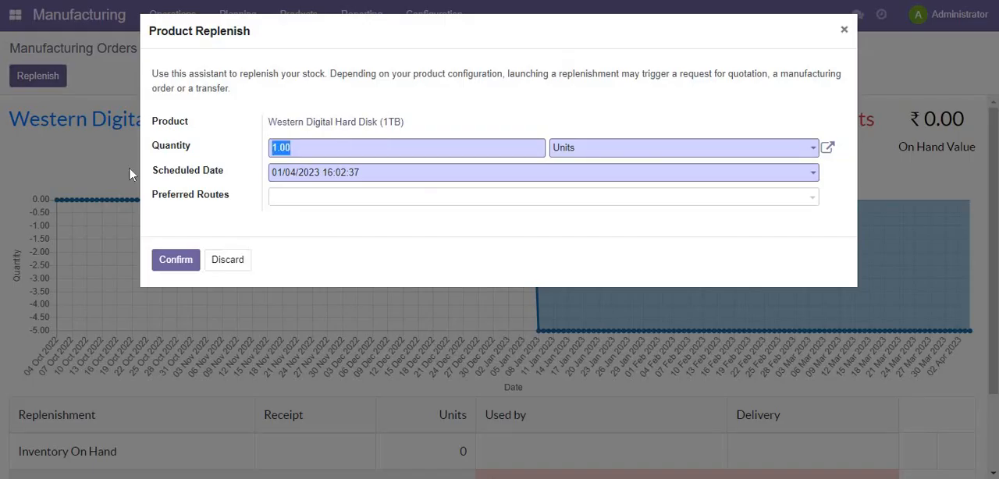
text(5)
key(Tab)
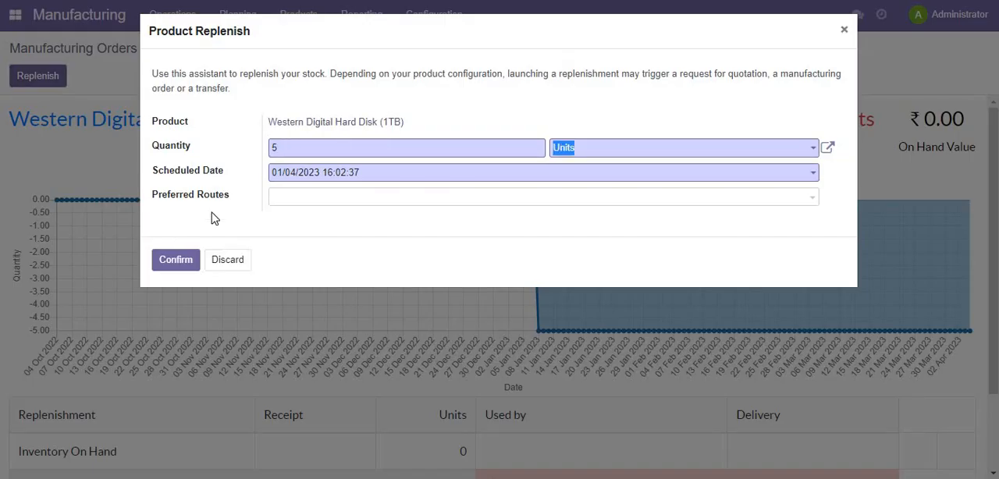
click(314, 177)
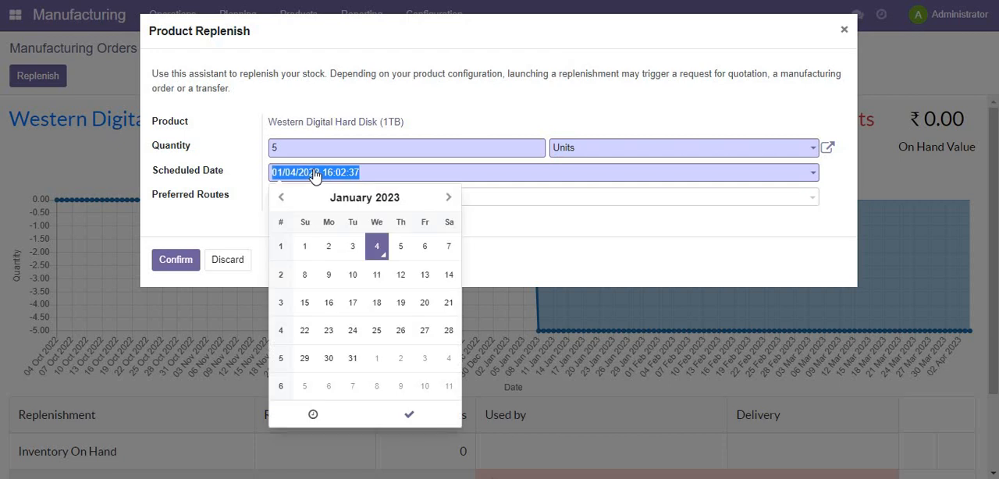
click(405, 251)
key(Tab)
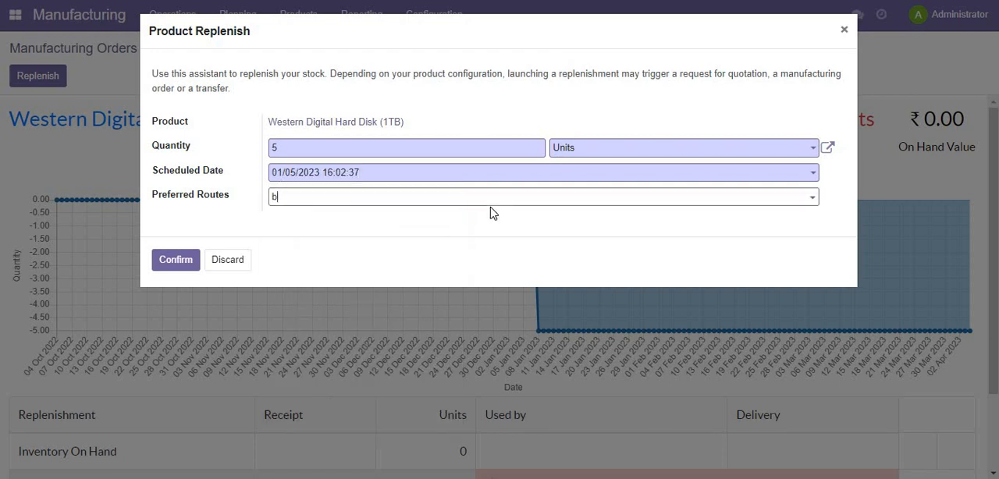
text(b)
key(Return)
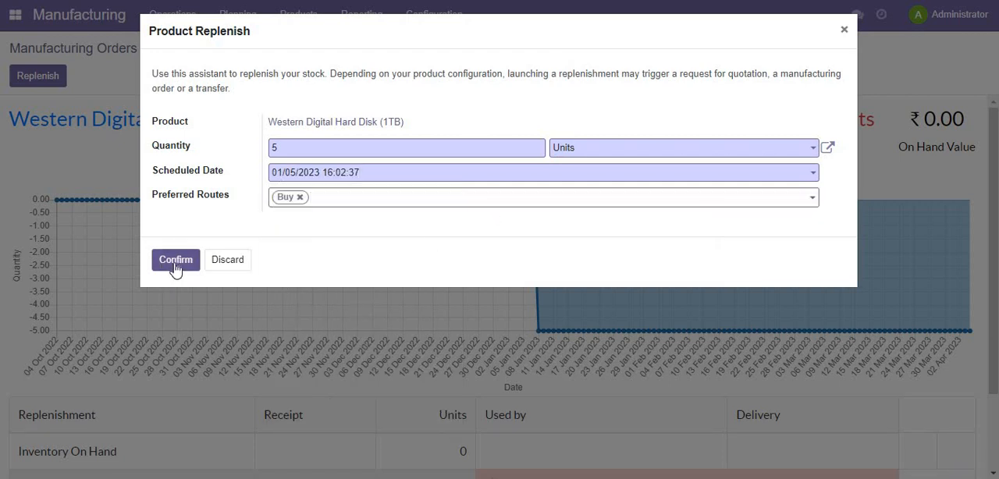
click(175, 264)
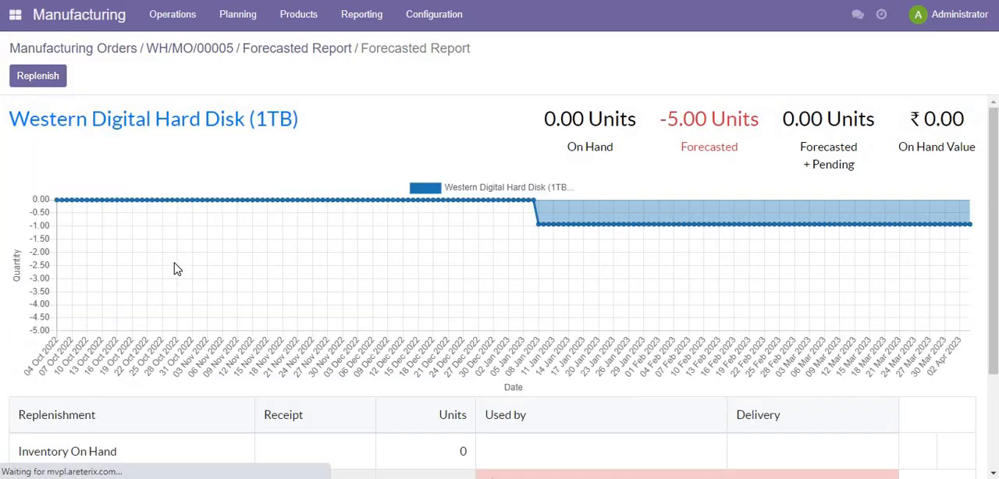
- Switch to Purchase and review the open requests for quotation for NexGen Computer Parts and Western Digital Pvt Ltd
click(201, 52)
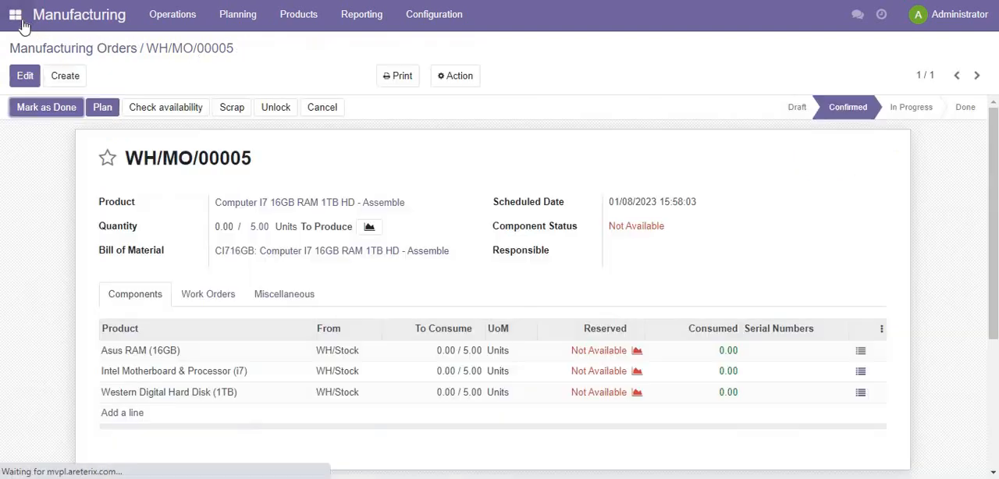
click(15, 15)
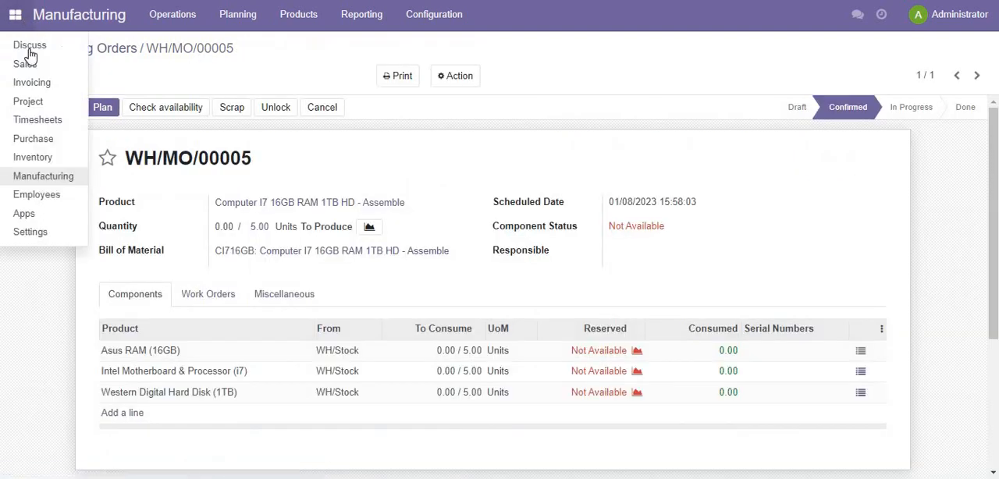
click(50, 138)
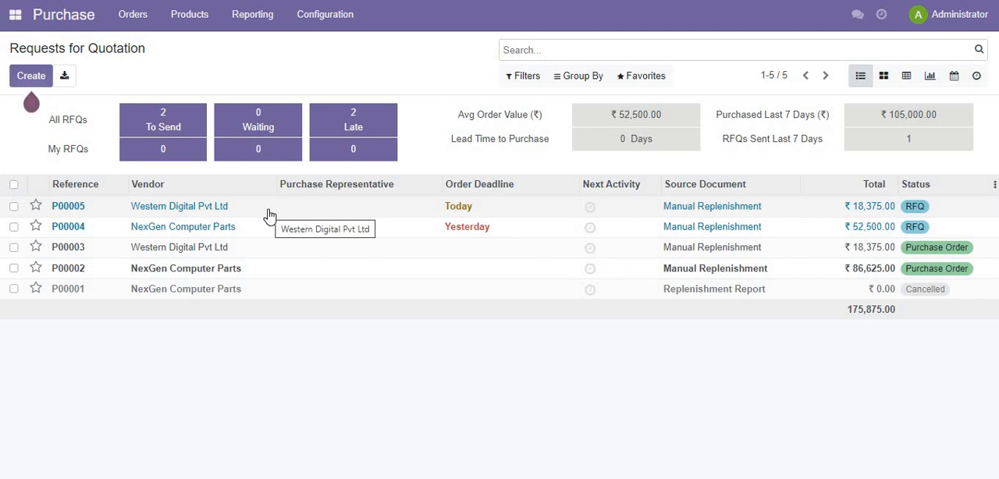
click(210, 231)
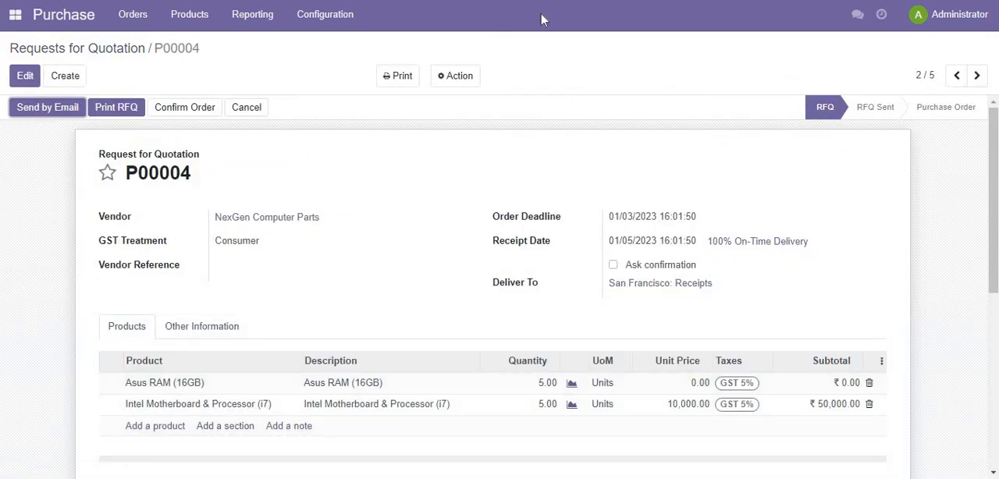
click(957, 77)
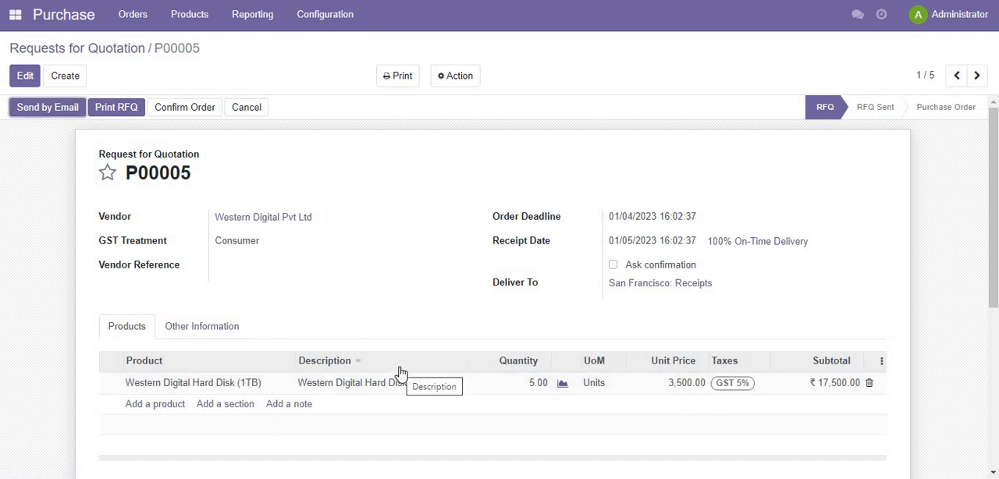
- In the open NexGen Computer Parts request for quotation, set the Asus RAM (16GB) unit price to 6500 and save it
click(123, 46)
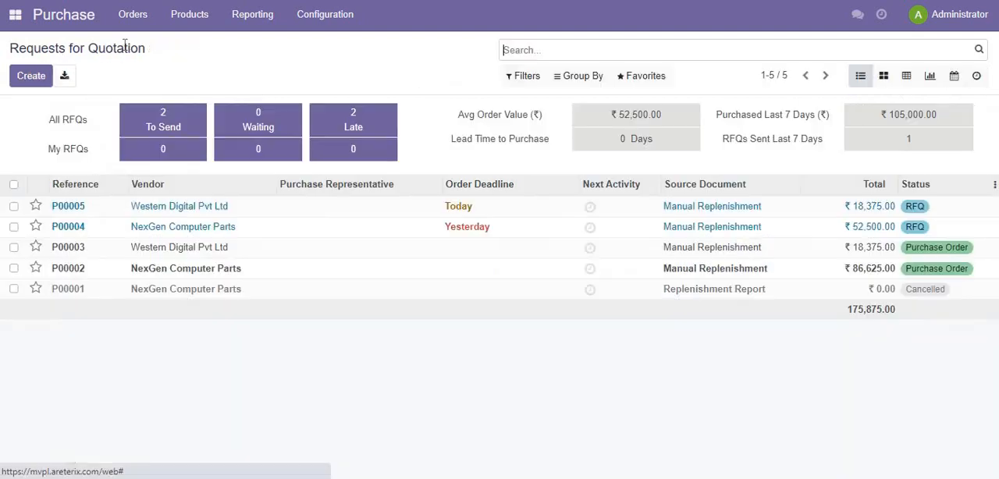
click(197, 233)
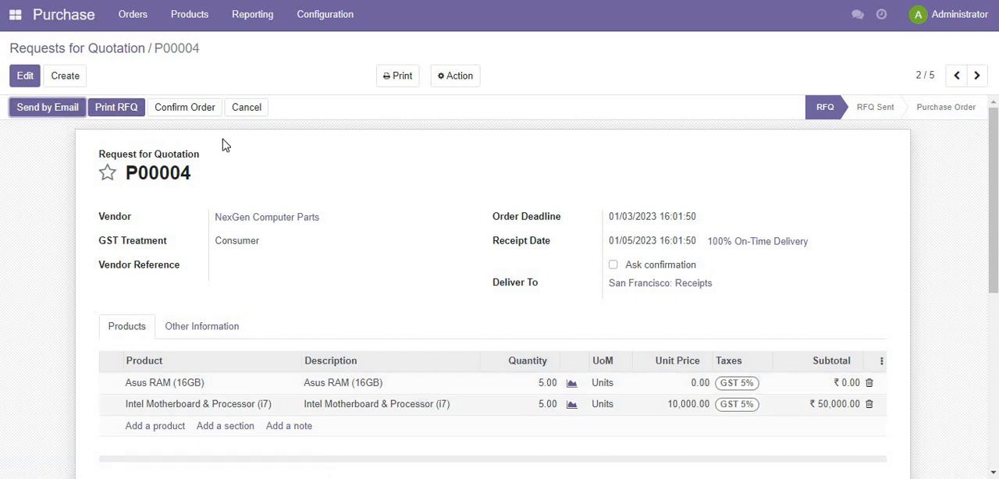
click(26, 78)
click(685, 388)
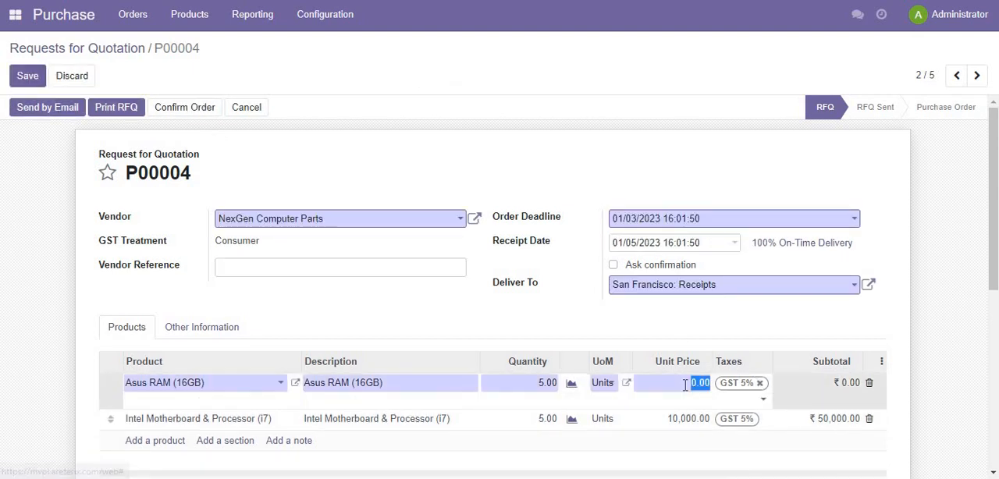
text(65)
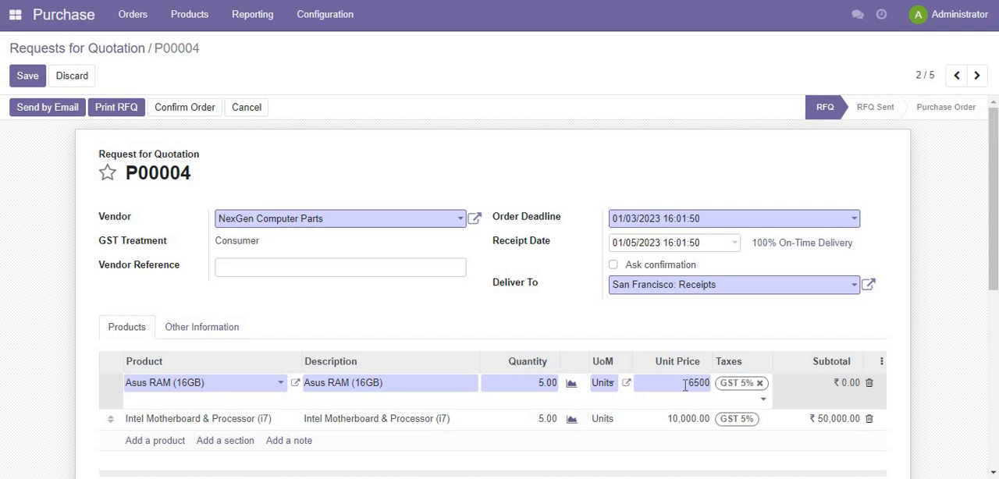
click(26, 78)
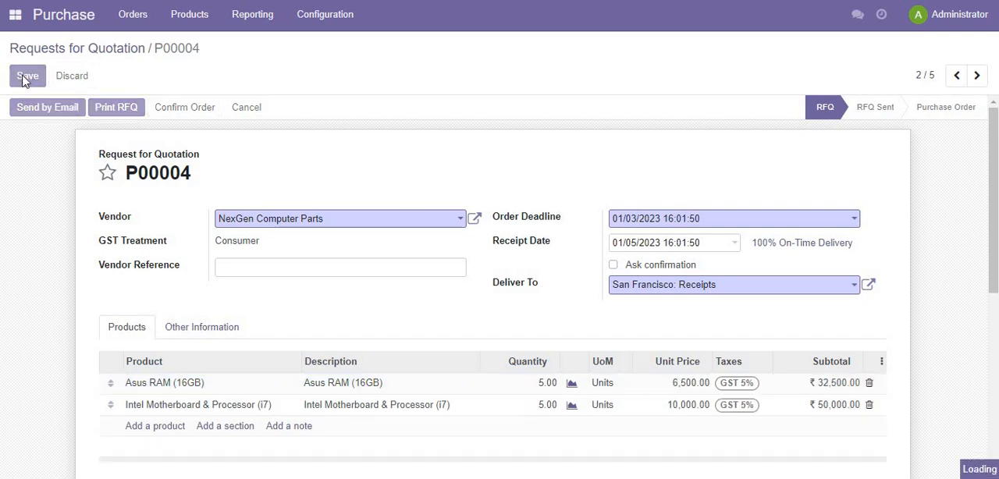
- Confirm the NexGen Computer Parts order, open its receipt and fill in the done quantity of 5 for Asus RAM (16GB)
click(182, 108)
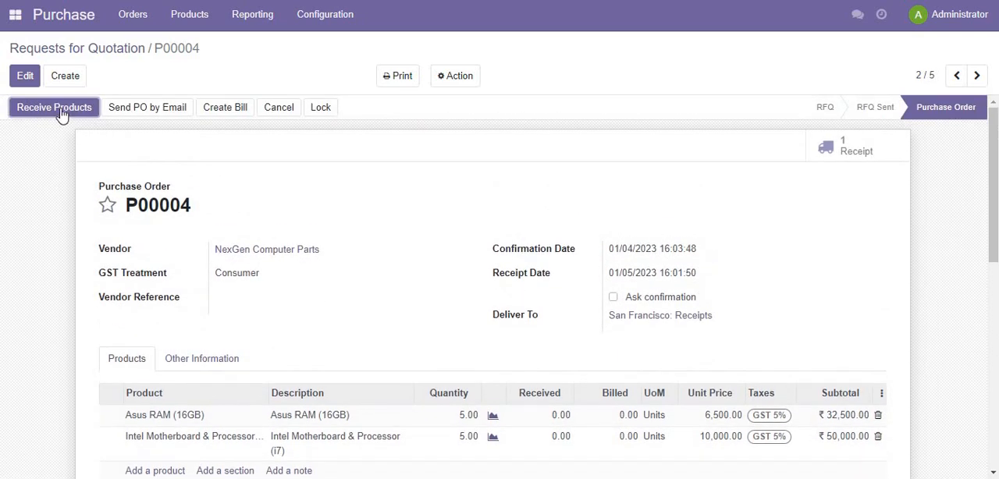
click(62, 114)
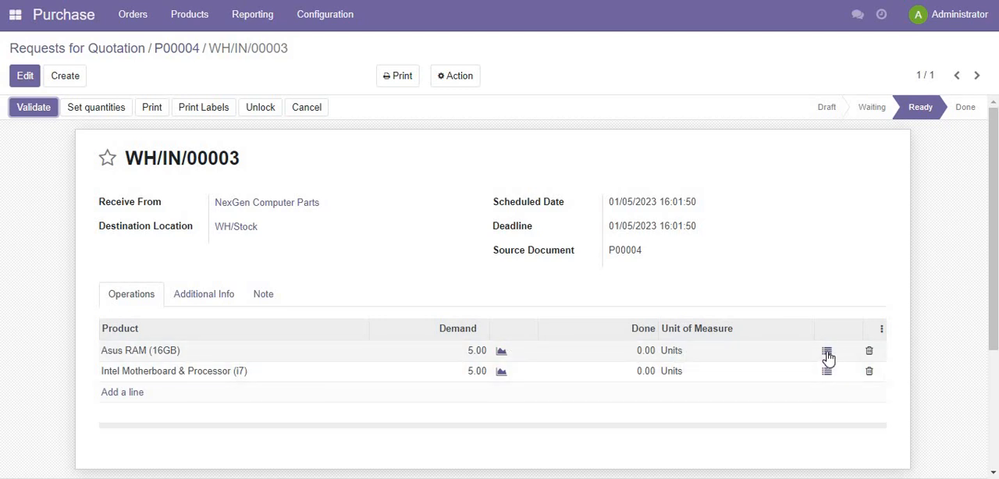
click(91, 114)
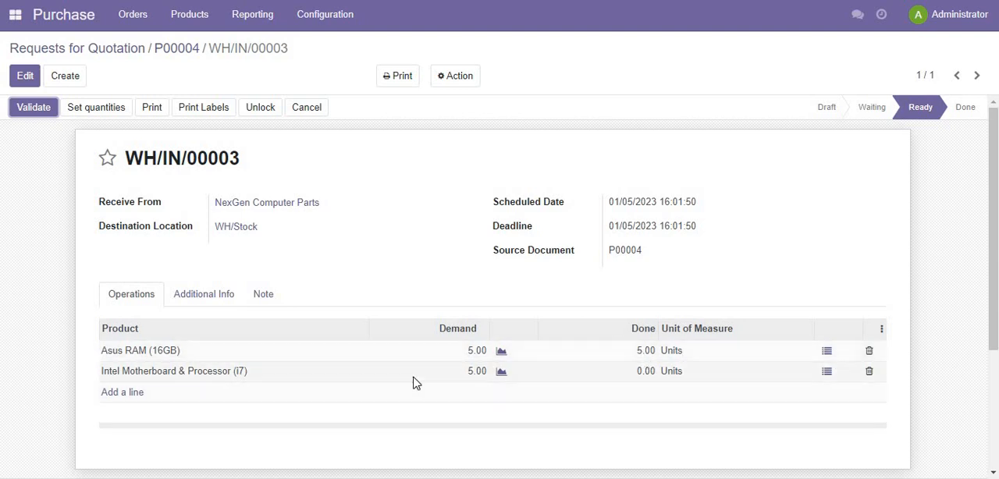
- Assign 5 serial numbers starting from IP0106 to Intel Motherboard & Processor (i7) and validate the receipt
click(826, 372)
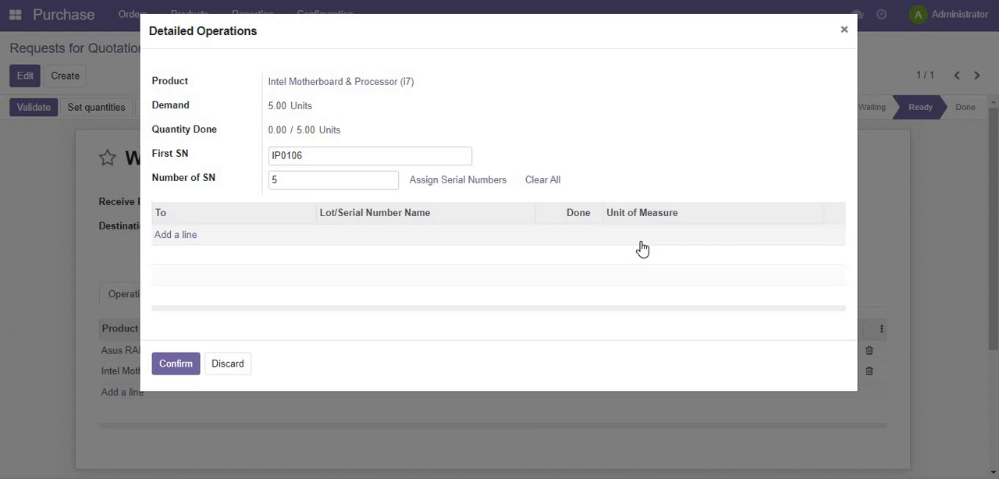
click(313, 156)
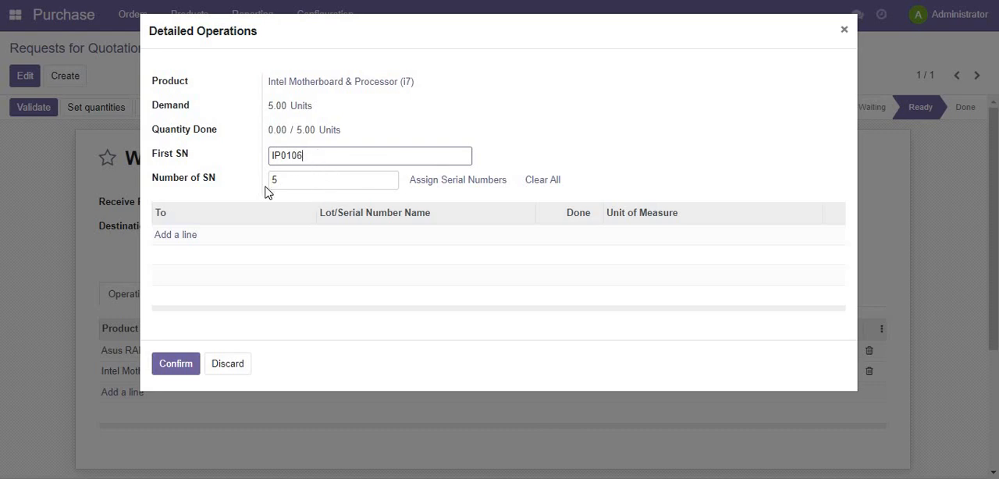
click(442, 186)
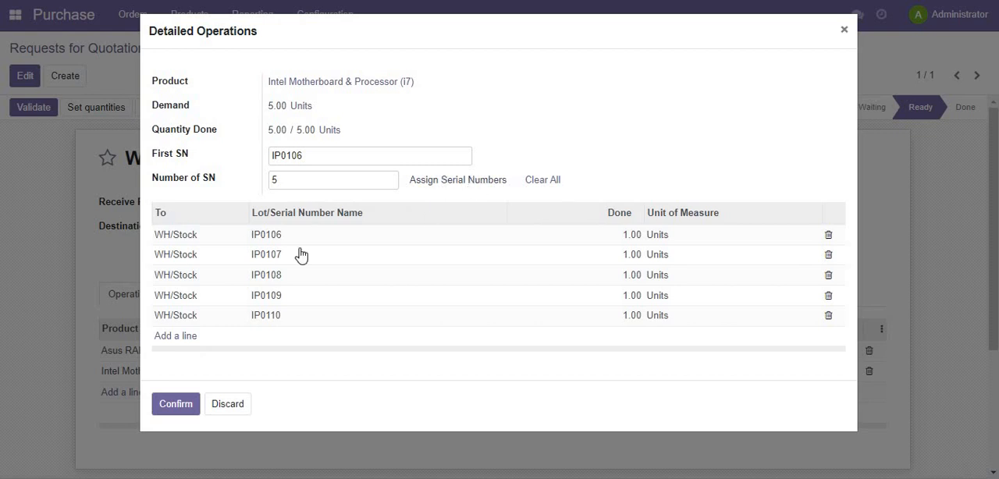
click(171, 408)
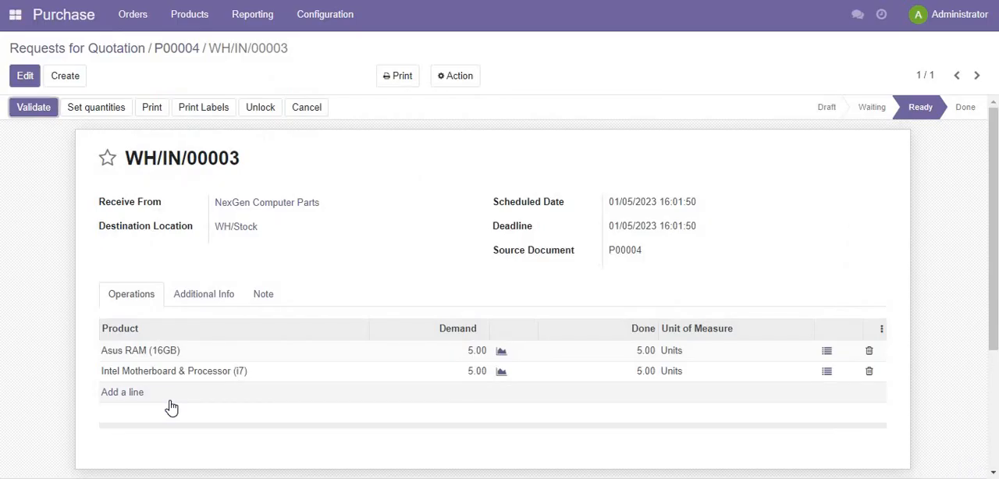
click(33, 116)
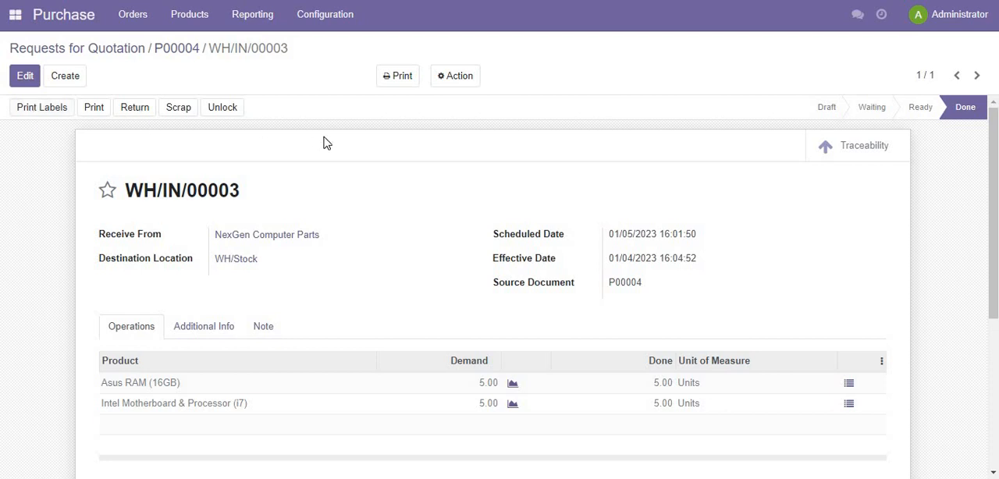
- Confirm the open Western Digital Pvt Ltd request for quotation as a purchase order and open its product receipt
click(180, 53)
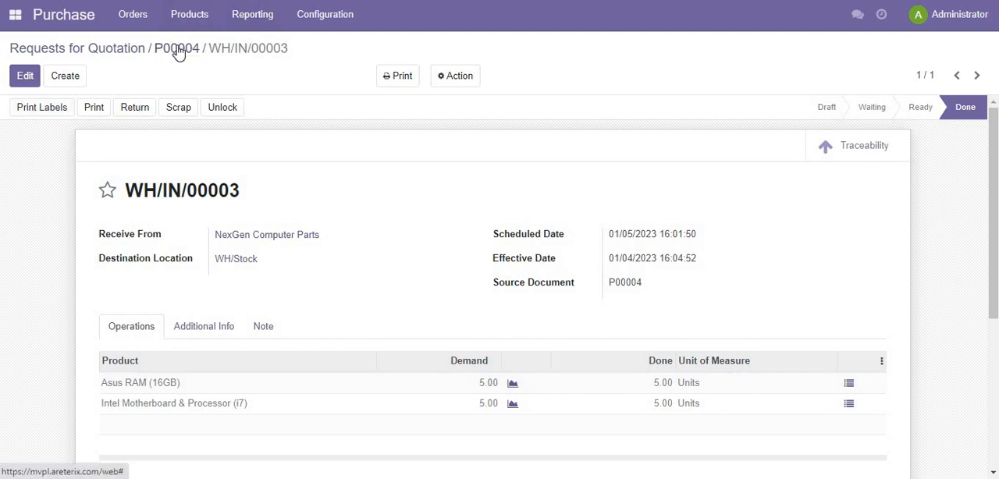
click(118, 53)
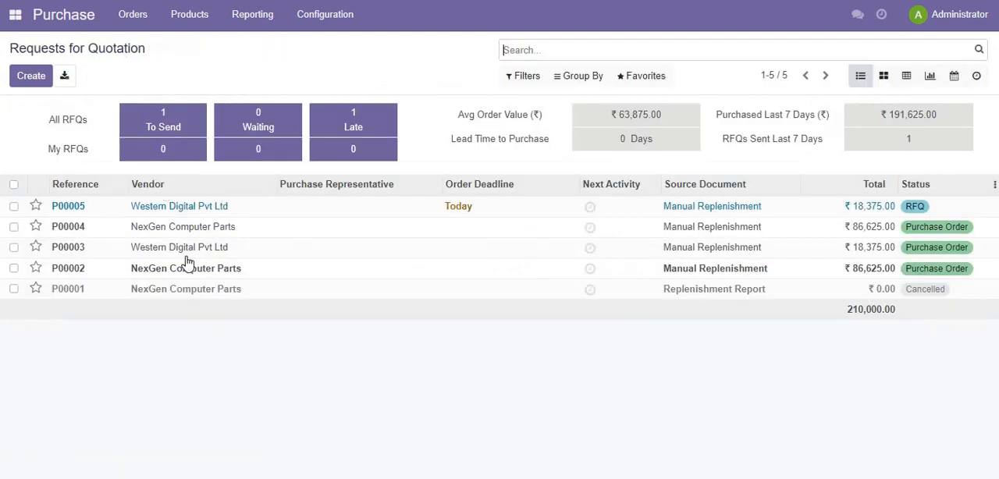
click(212, 208)
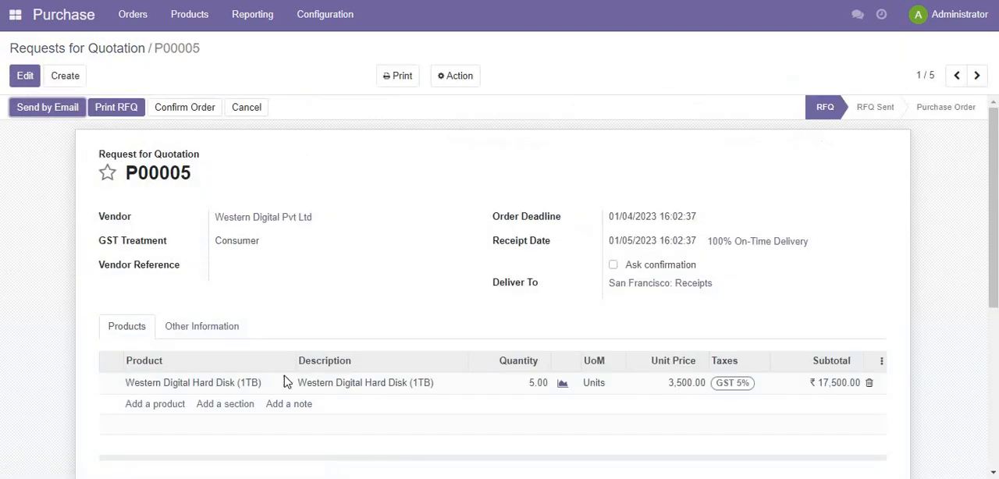
click(181, 109)
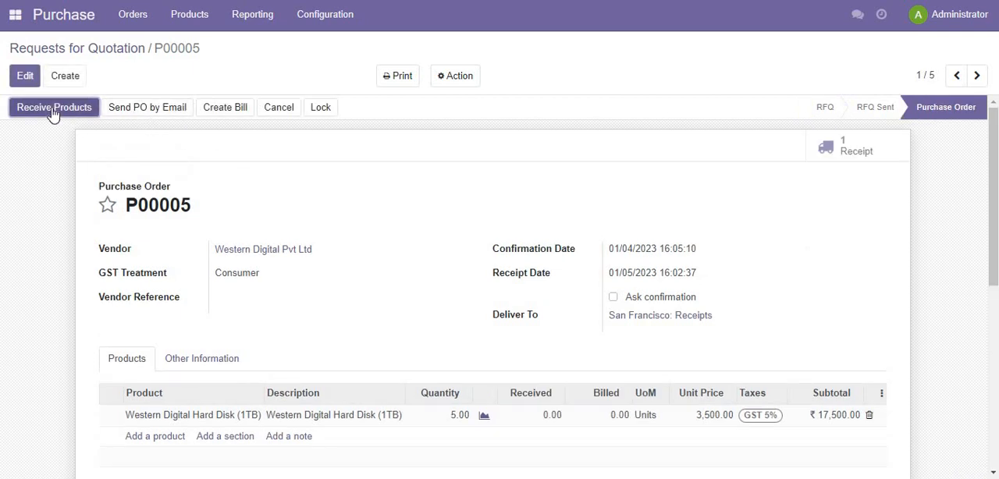
click(53, 113)
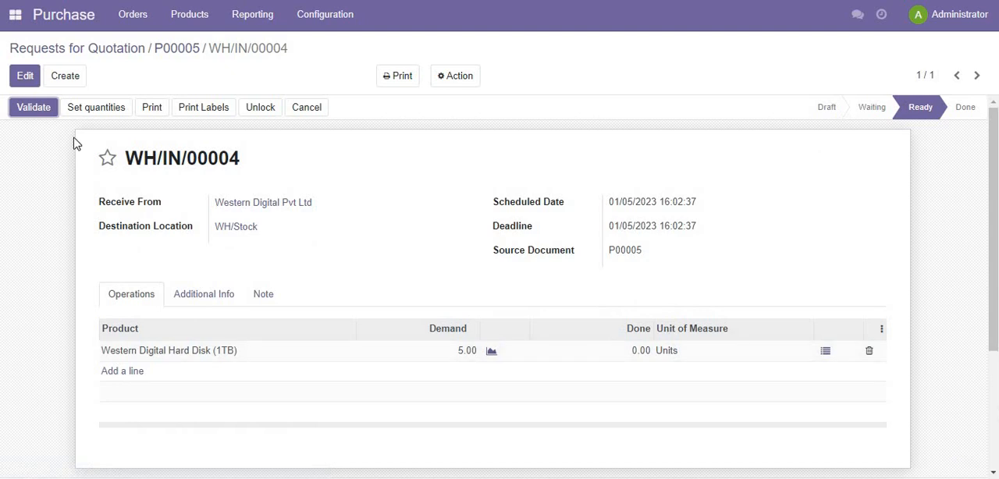
- Assign 5 serial numbers starting from WD006 to Western Digital Hard Disk (1TB) and validate the receipt
click(90, 109)
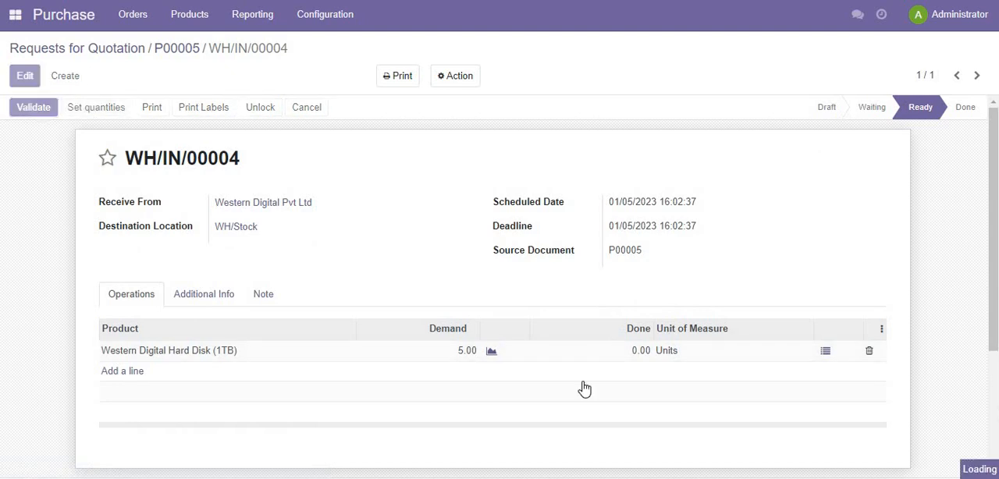
click(826, 353)
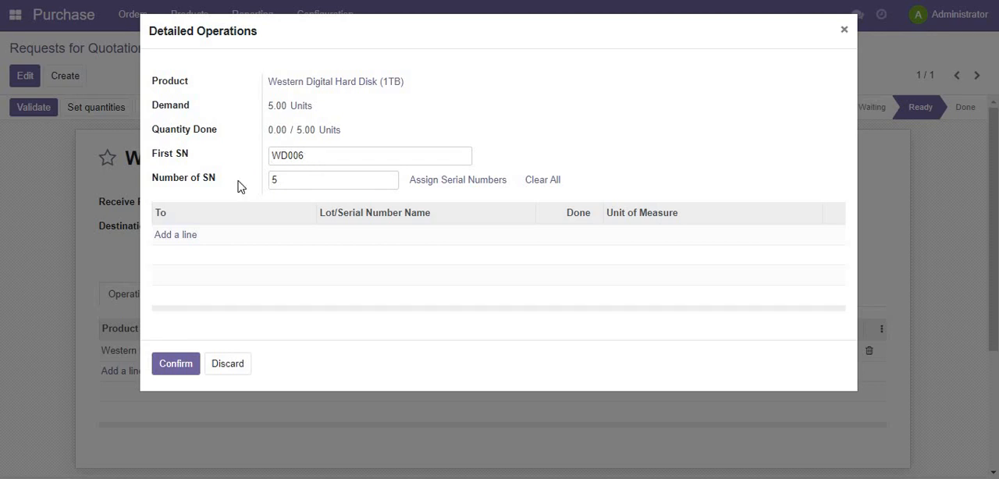
click(476, 186)
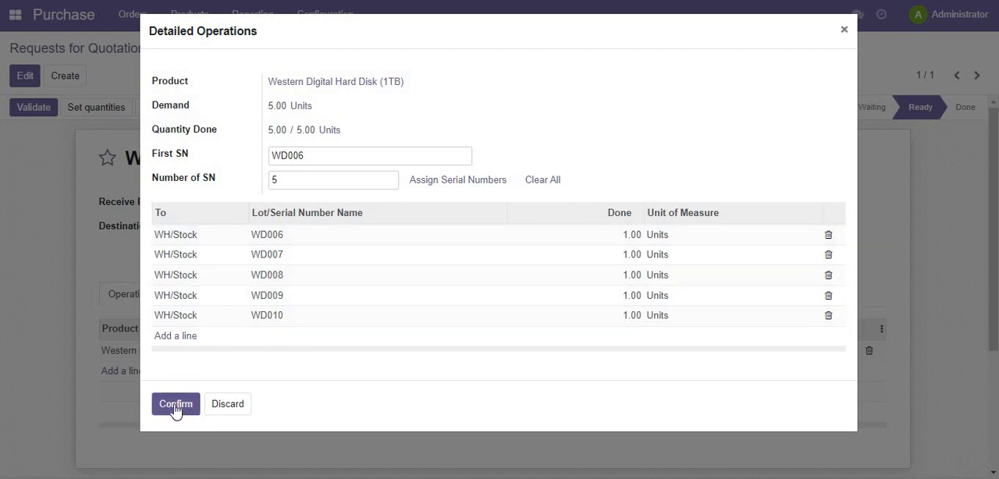
click(289, 238)
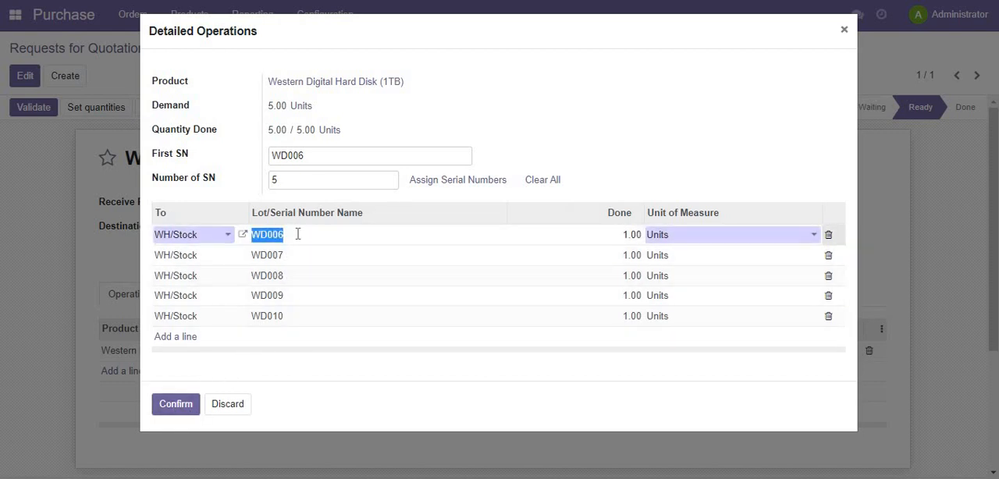
click(177, 404)
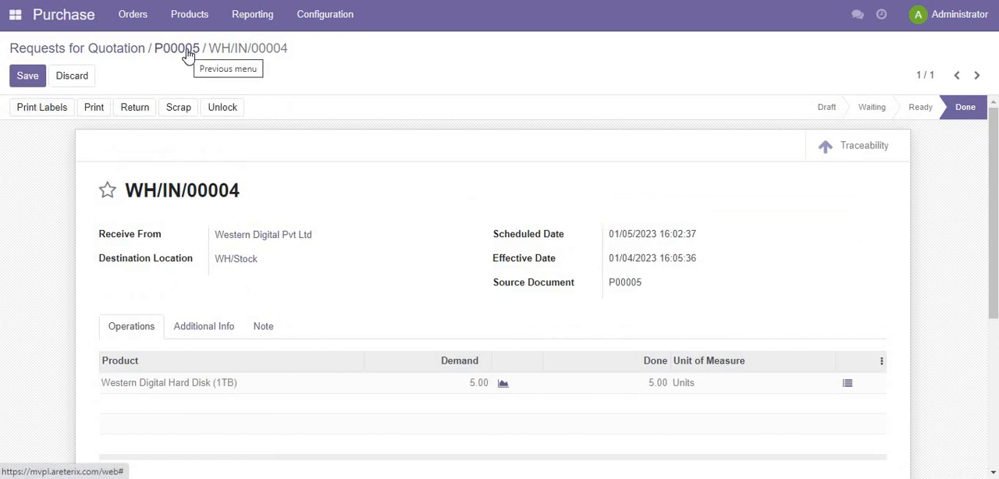
- Review the received quantity and totals on the Western Digital Pvt Ltd purchase order, and return to the requests for quotation
click(188, 52)
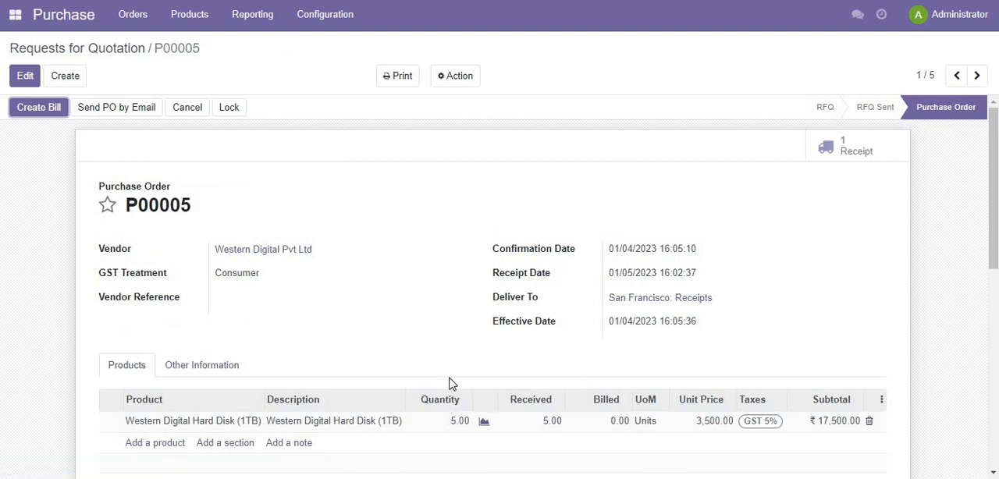
scroll(450, 383, down, 3)
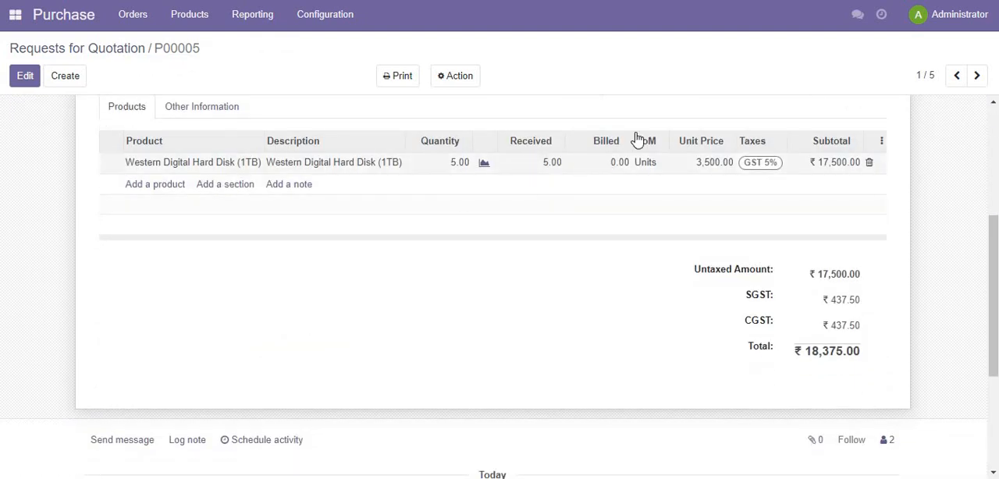
scroll(586, 165, up, 1)
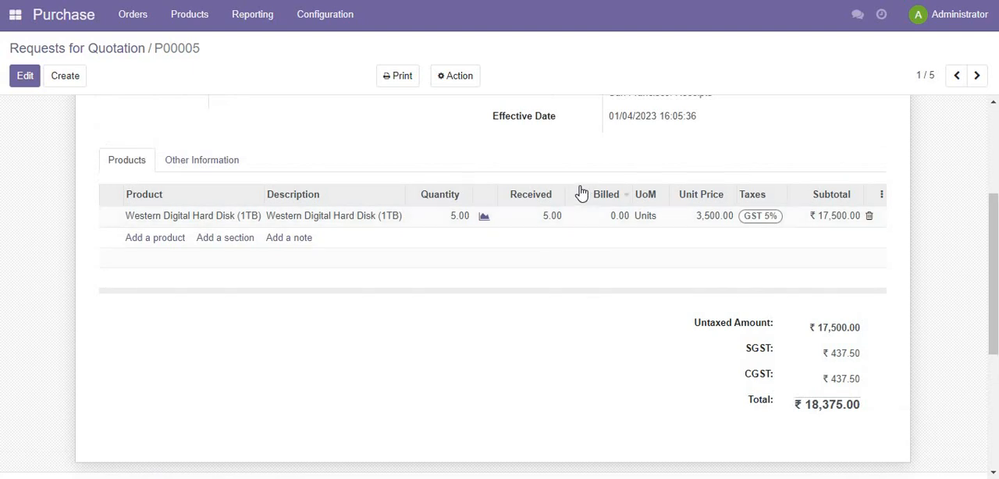
scroll(241, 145, up, 3)
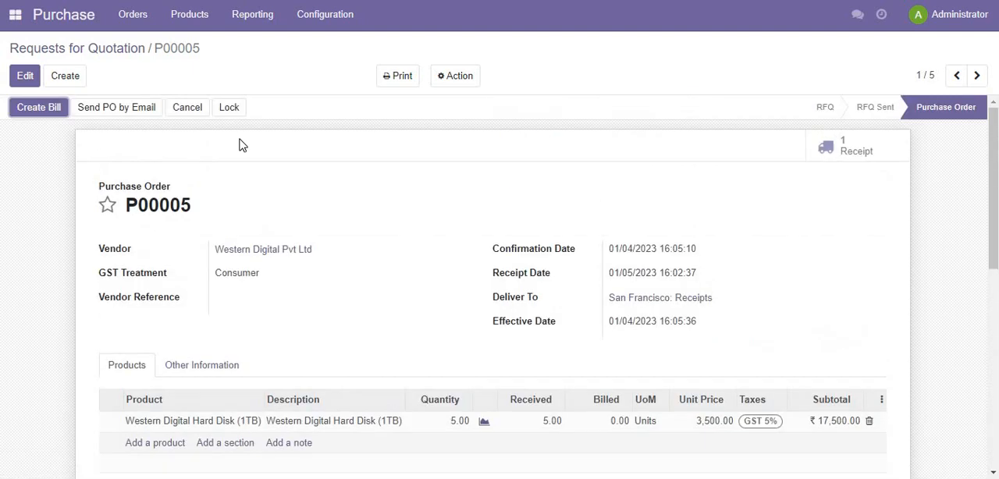
click(108, 48)
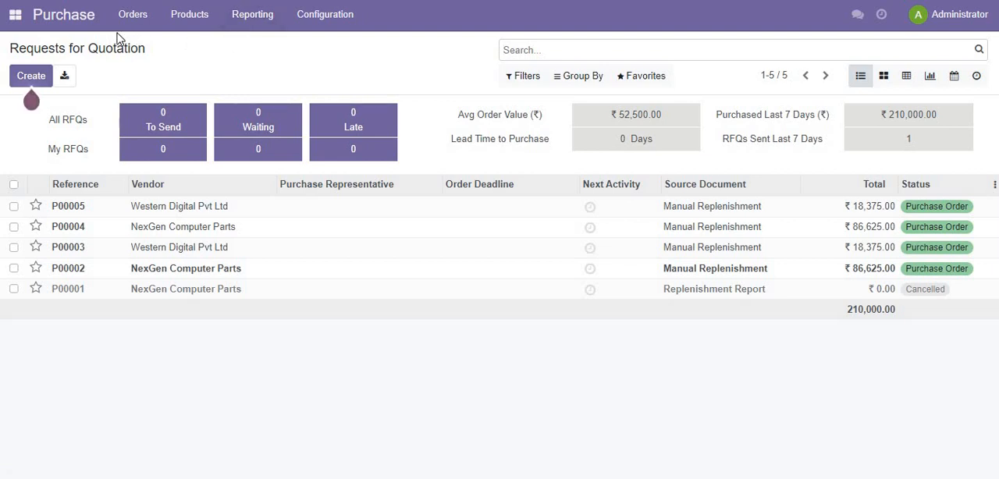
- View the purchasable products as a list and examine the on-hand quantities of their product variants
click(168, 16)
click(185, 45)
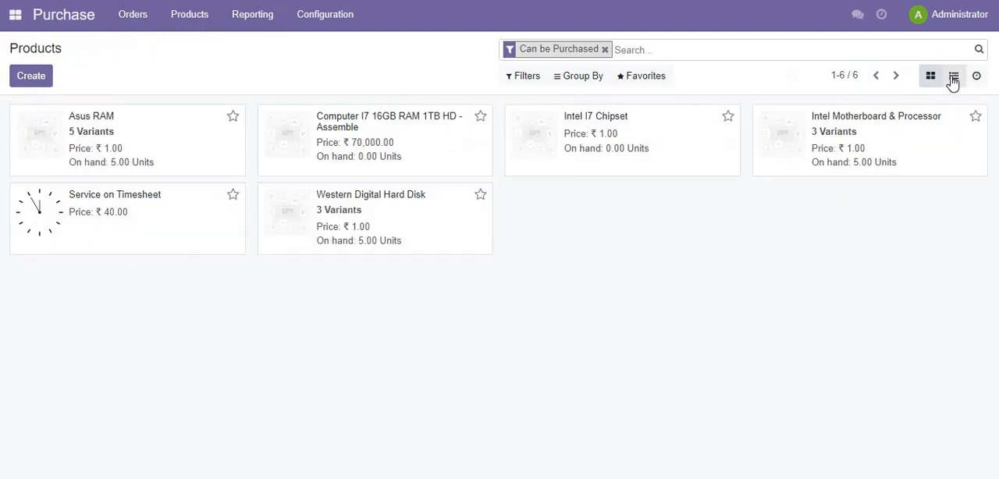
click(952, 78)
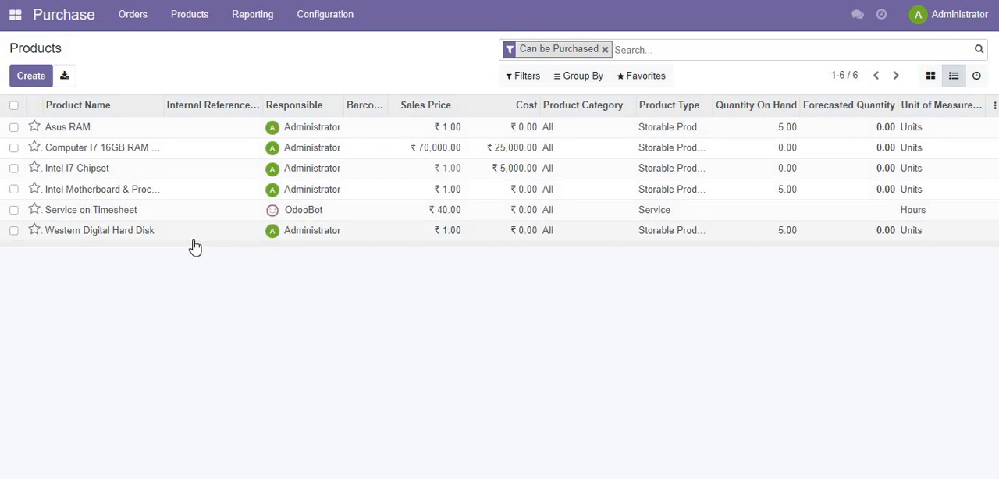
click(190, 15)
click(196, 68)
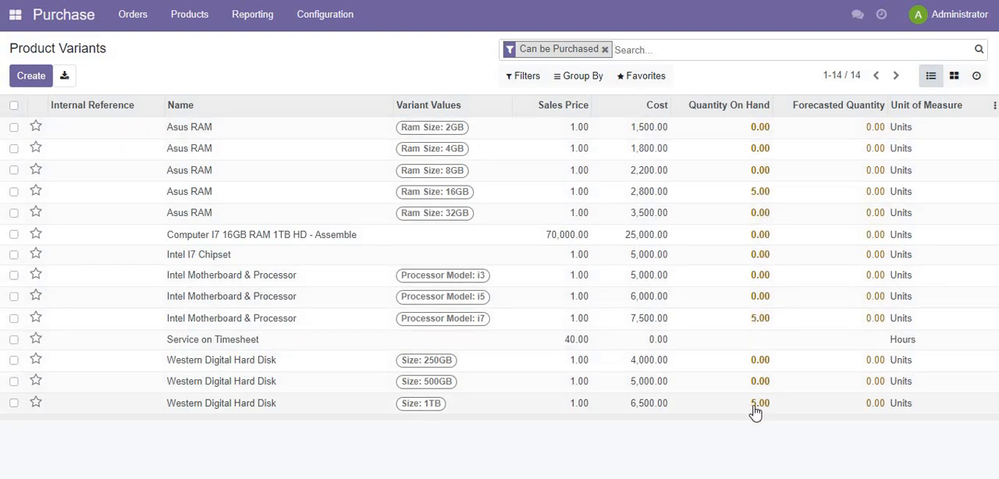
- Switch to Manufacturing, open the order for Computer I7 16GB RAM 1TB HD - Assemble and plan it
click(15, 30)
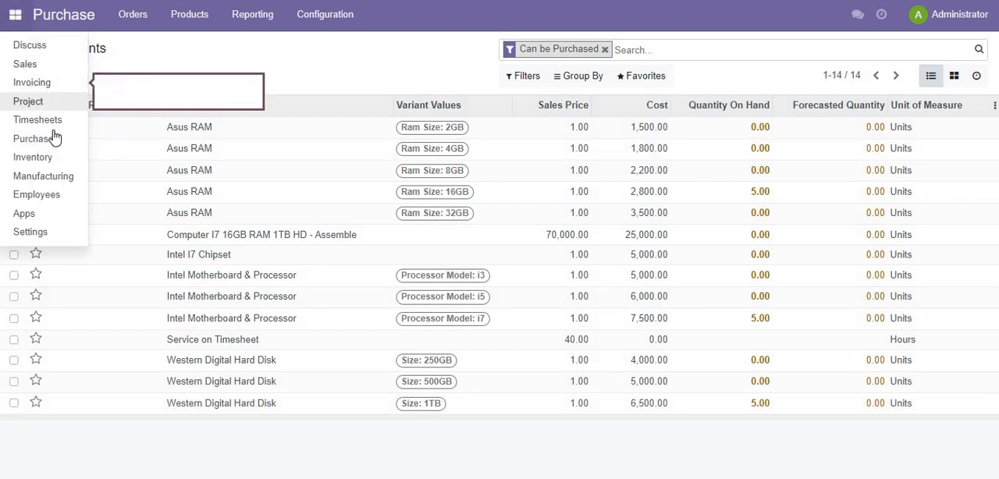
click(46, 178)
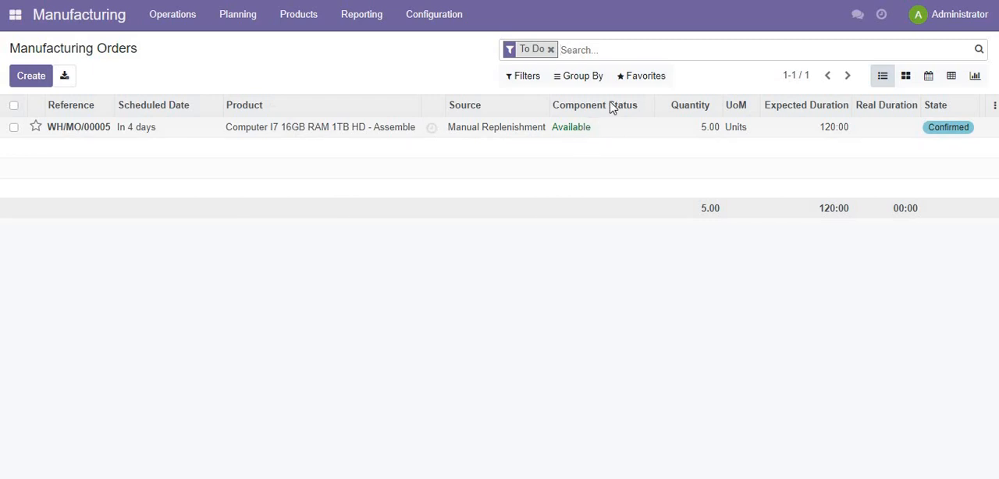
click(292, 137)
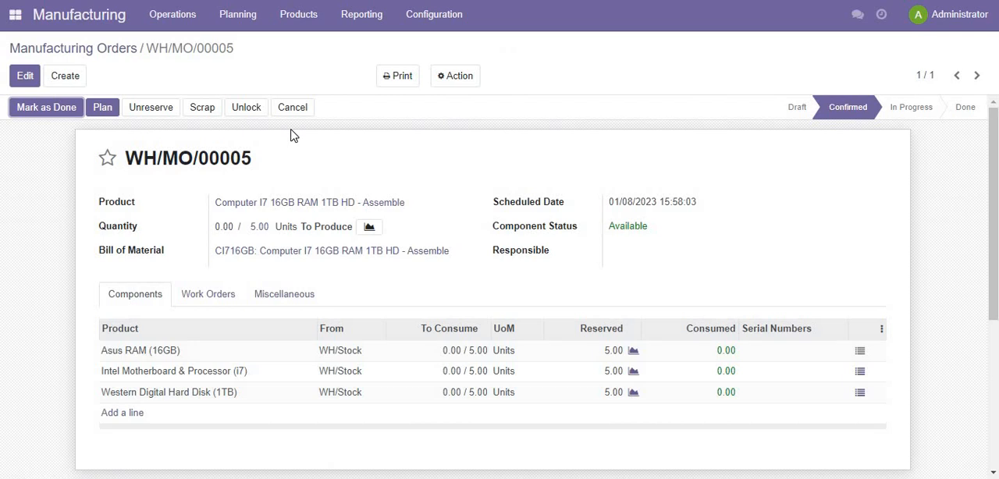
click(103, 108)
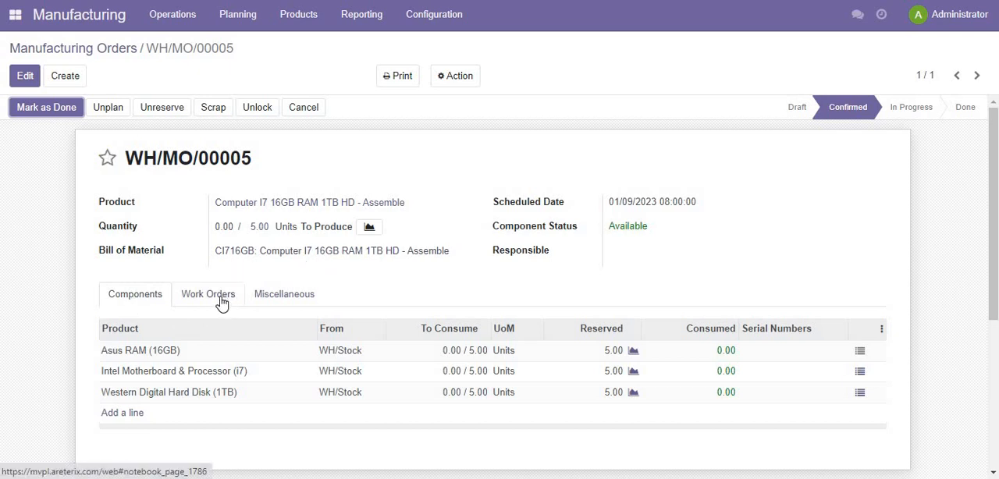
- Open the list of work orders and start the Assembly work order for WH/MO/00005
click(178, 16)
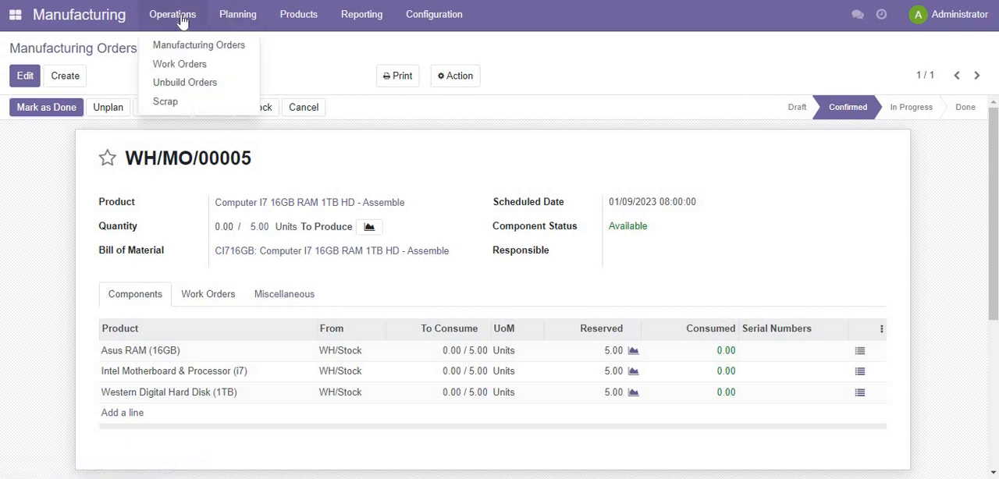
click(180, 69)
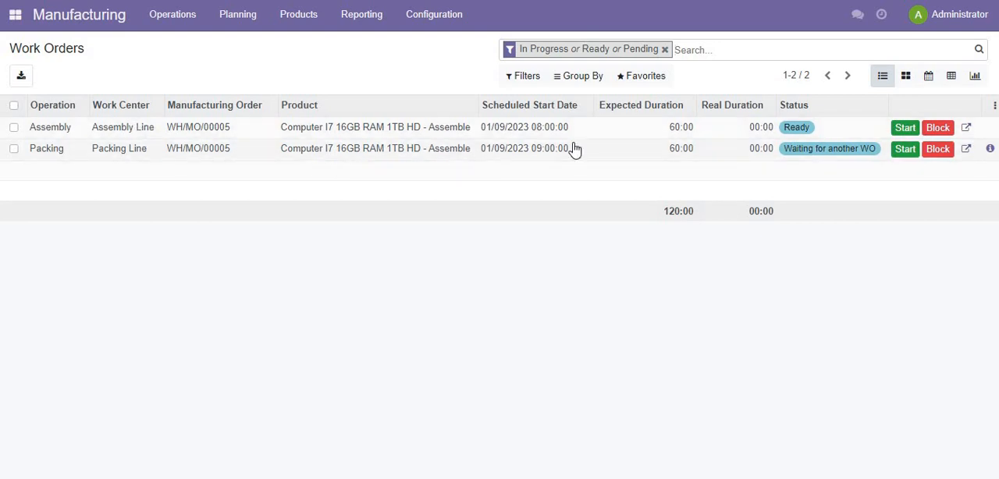
click(310, 133)
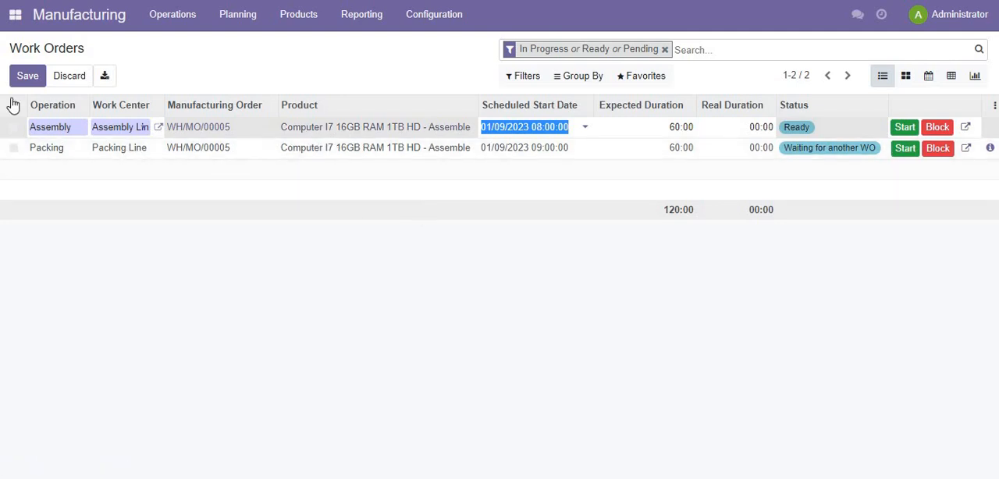
click(70, 76)
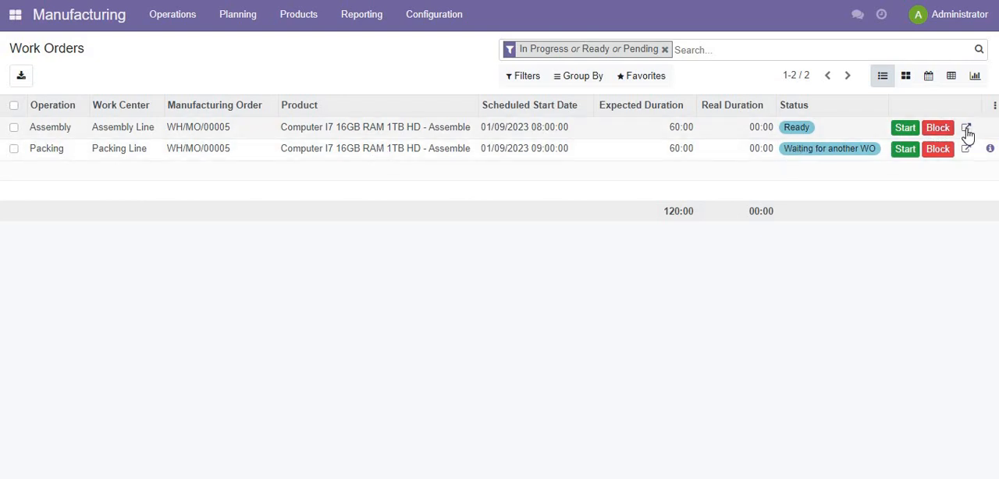
click(905, 129)
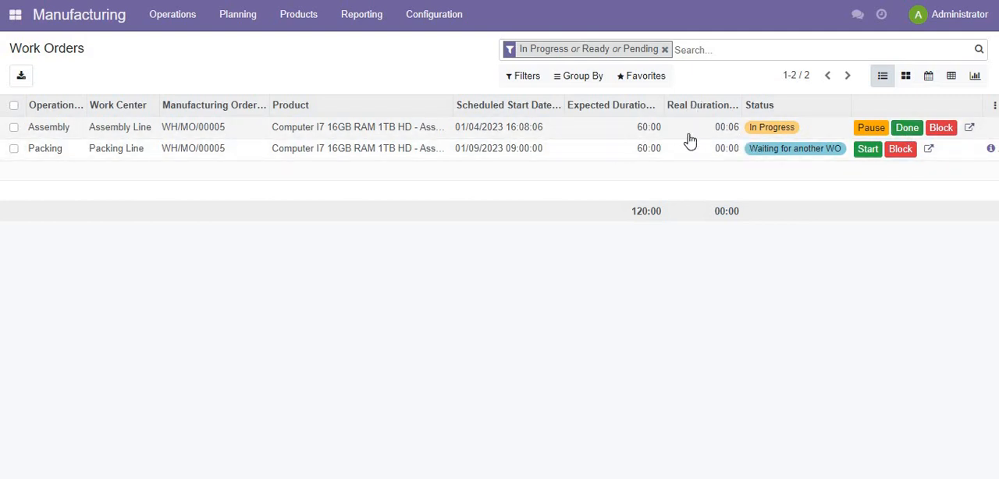
- Examine the Assembly work order's components, time tracking and work instructions, and save and close its details
click(970, 130)
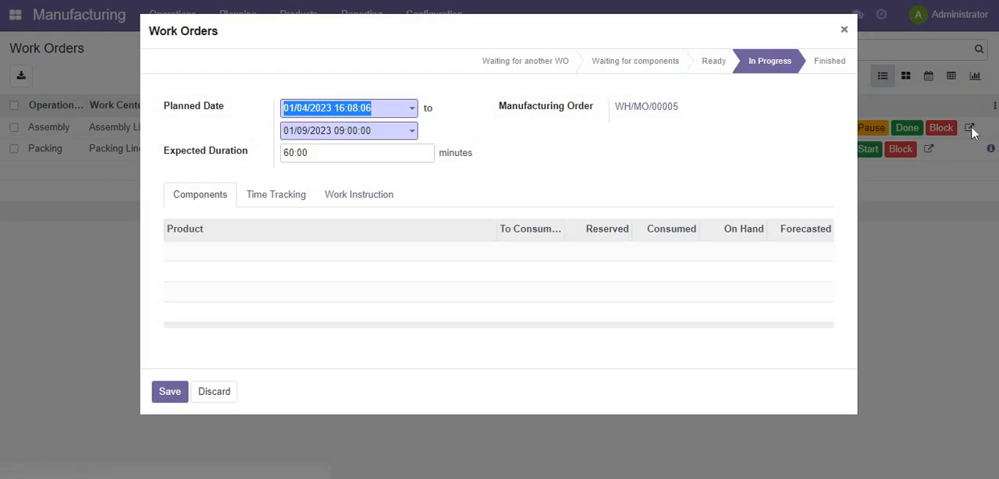
click(226, 261)
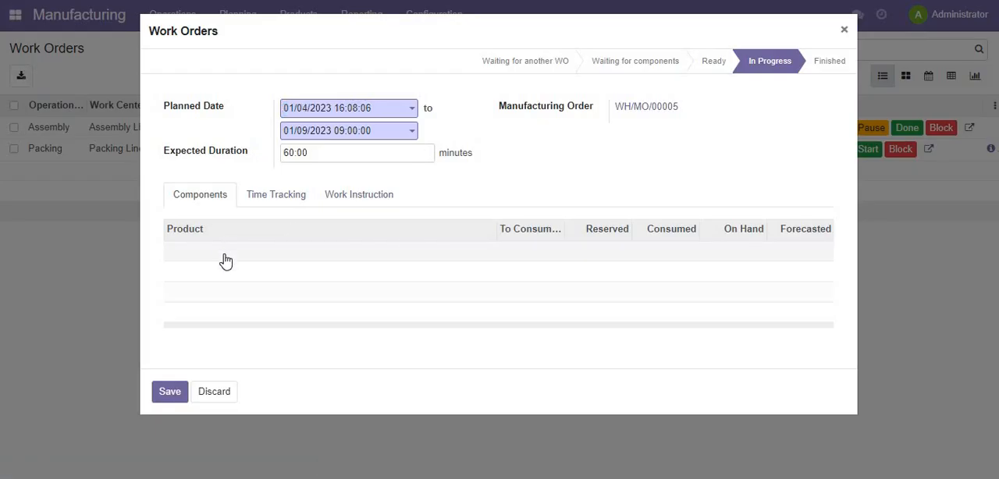
click(281, 196)
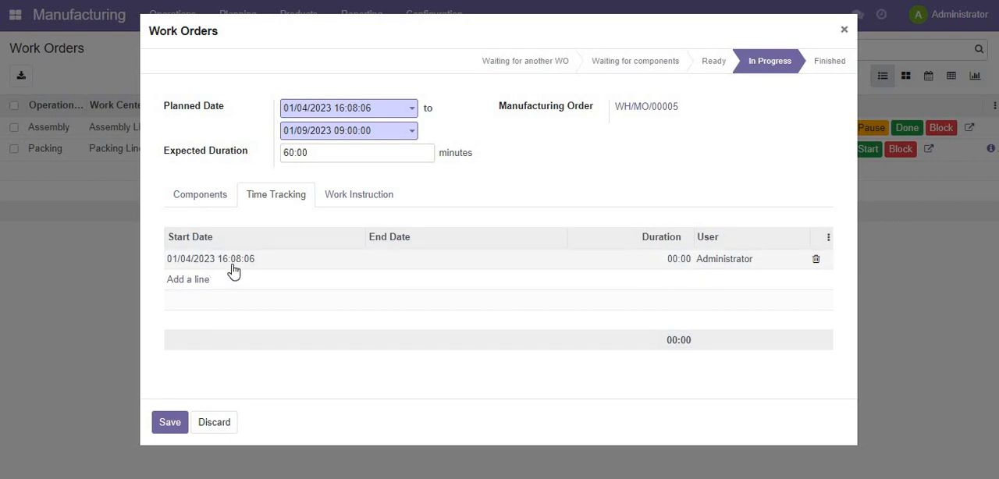
click(373, 196)
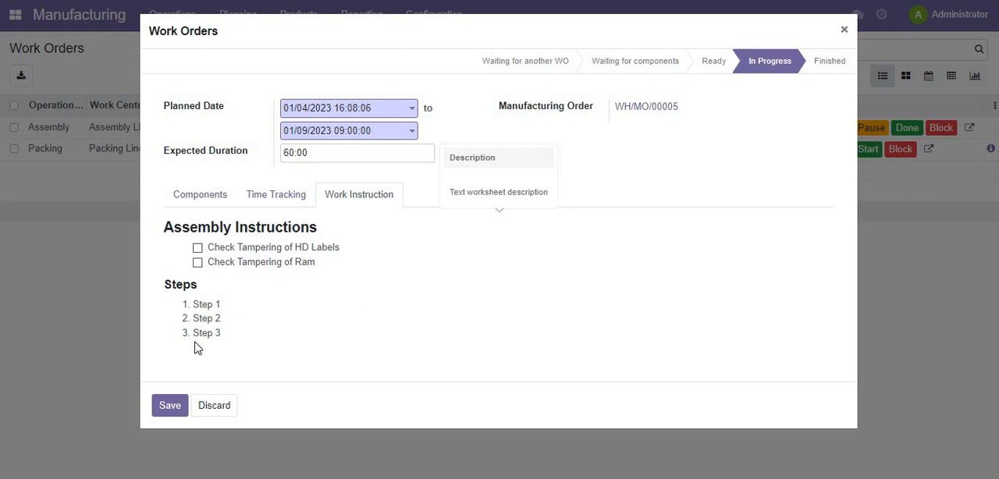
click(170, 407)
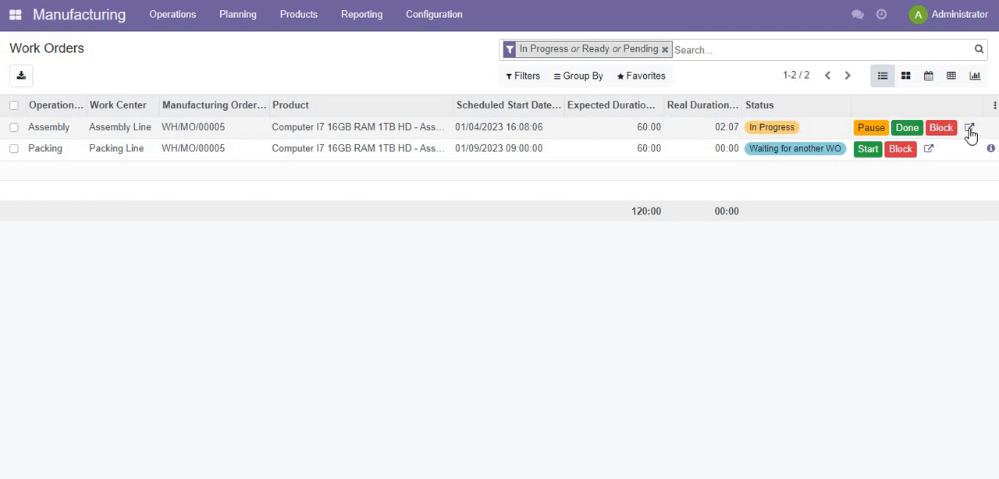
- Open manufacturing order WH/MO/00005 from the Assembly work order's details and bring up its components
click(969, 130)
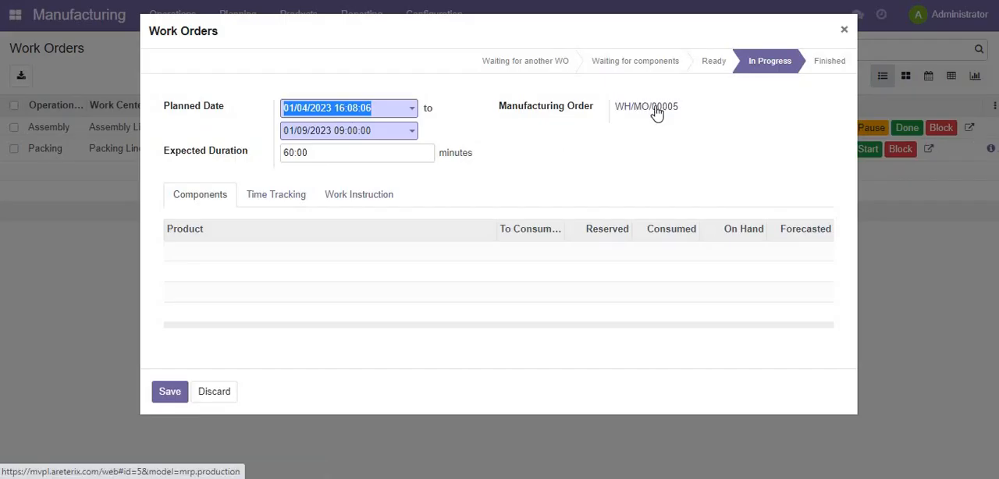
key(Escape)
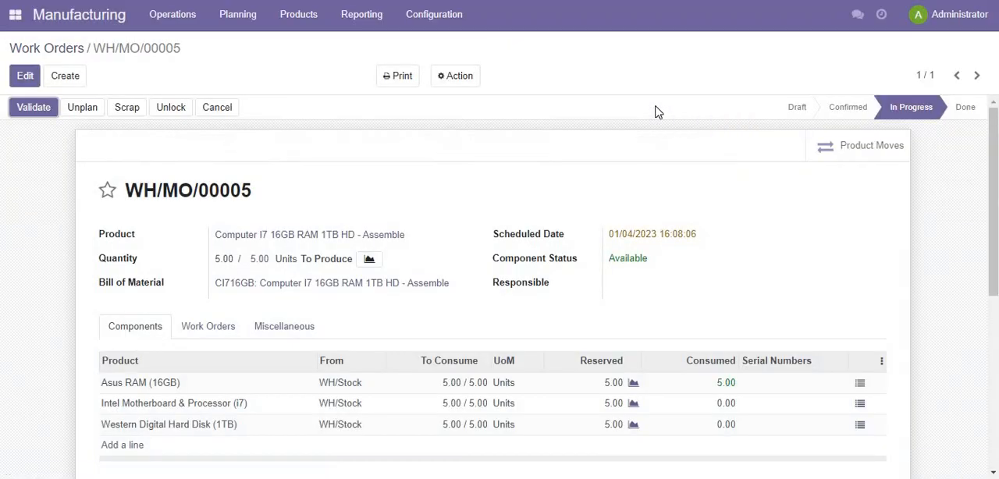
scroll(412, 346, down, 3)
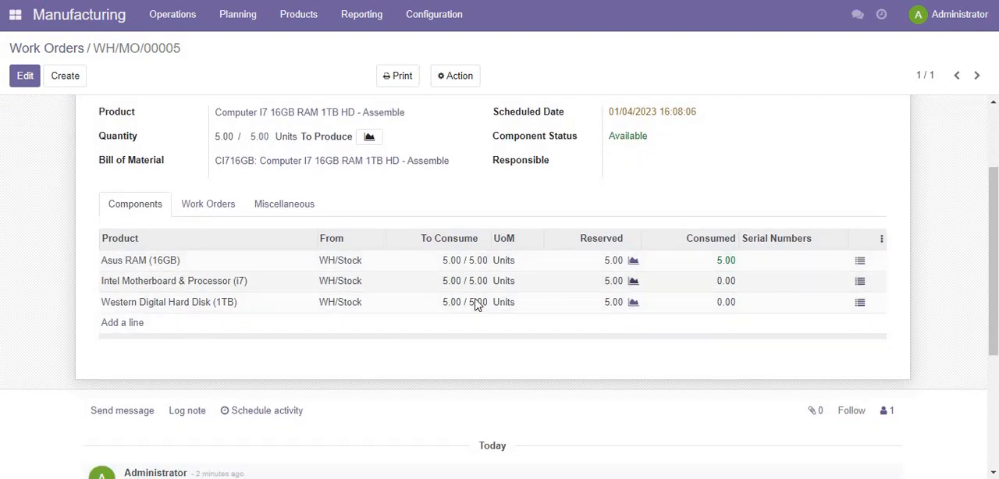
- Record a done quantity of 1 for each Intel Motherboard & Processor (i7) serial number, IP0106 to IP0110, and confirm the consumption
click(860, 283)
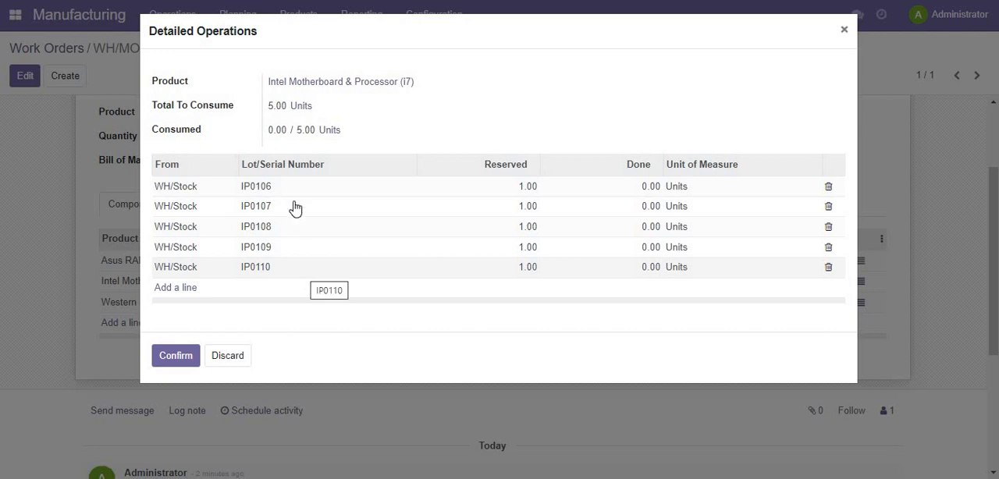
click(644, 194)
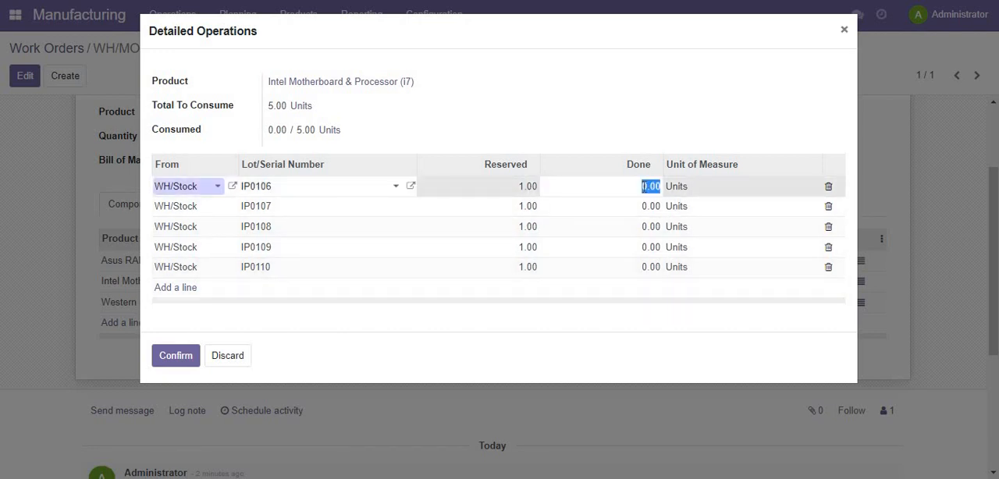
text(1)
key(Return)
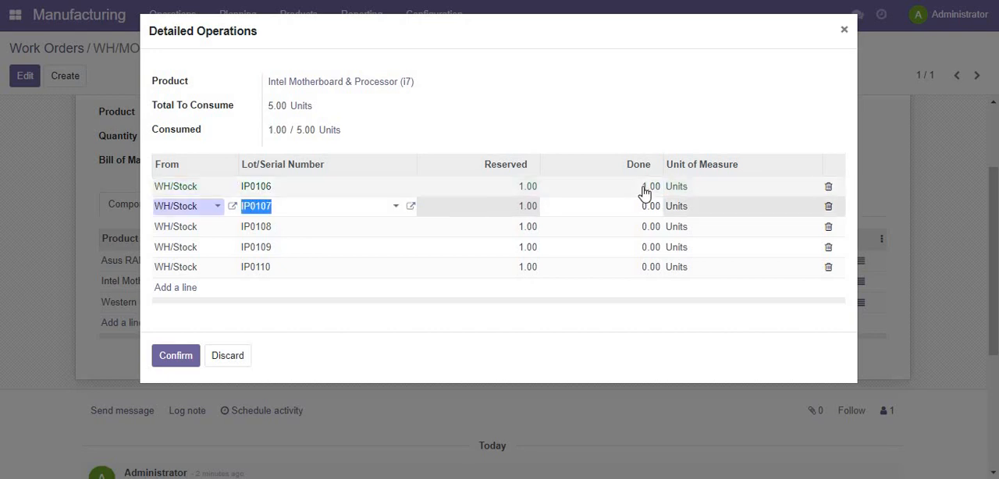
text(1)
key(Return)
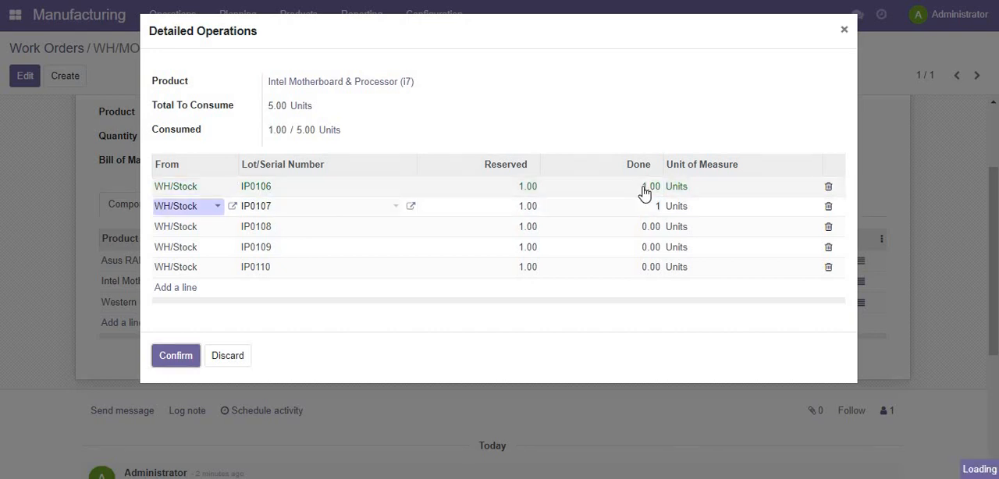
key(Tab)
text(1)
key(Return)
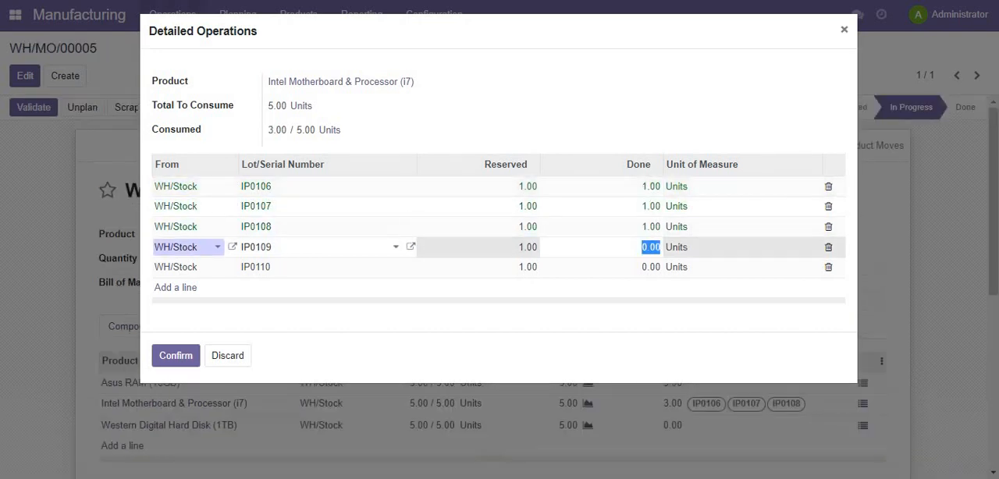
text(1)
key(Return)
key(Tab)
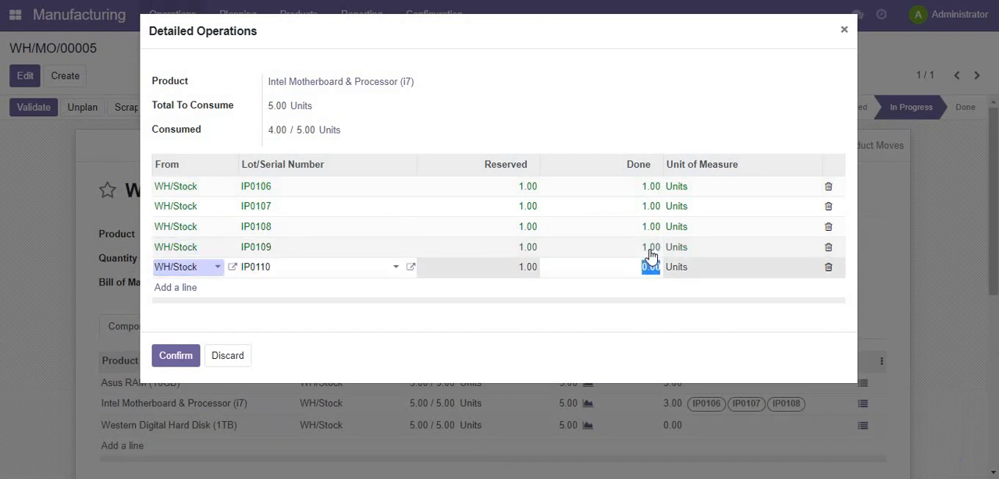
key(BackSpace)
text(1)
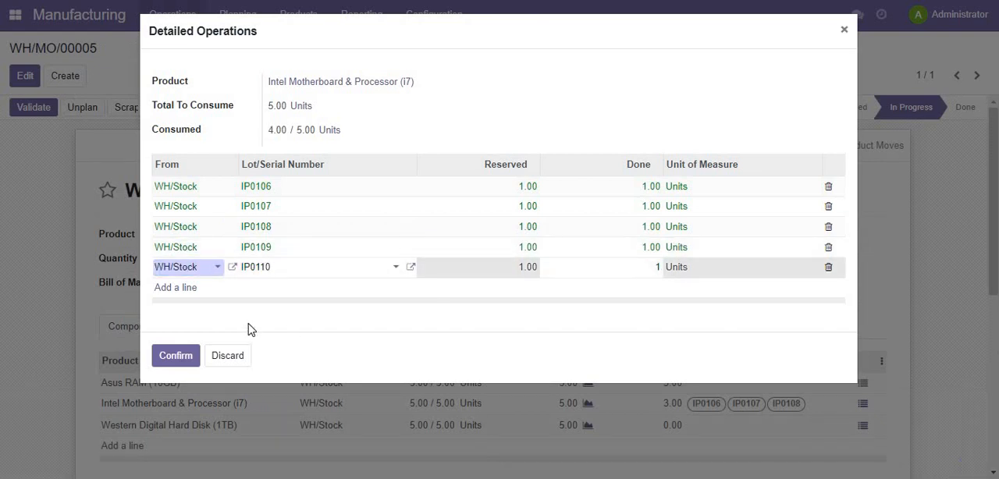
click(180, 355)
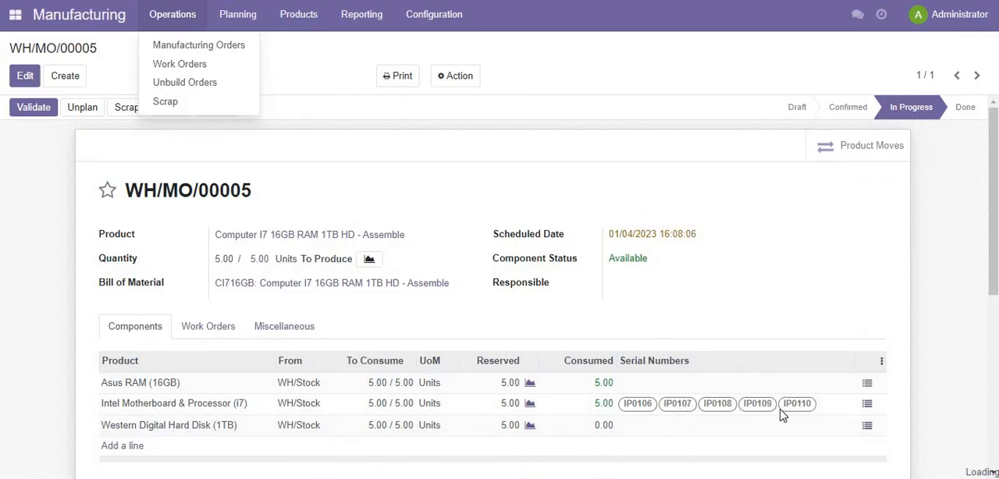
- Record a done quantity of 1 for each Western Digital Hard Disk (1TB) serial number, WD006 to WD010, and confirm the consumption
click(867, 427)
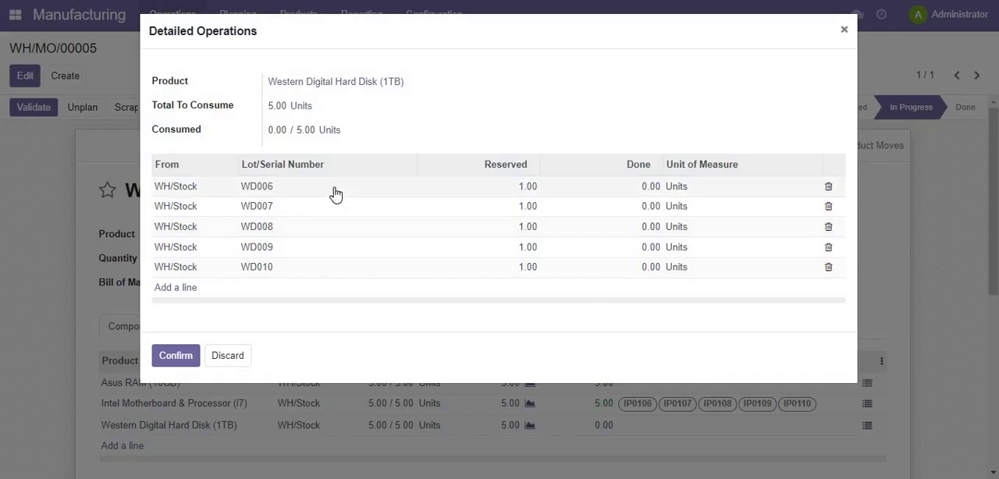
click(634, 189)
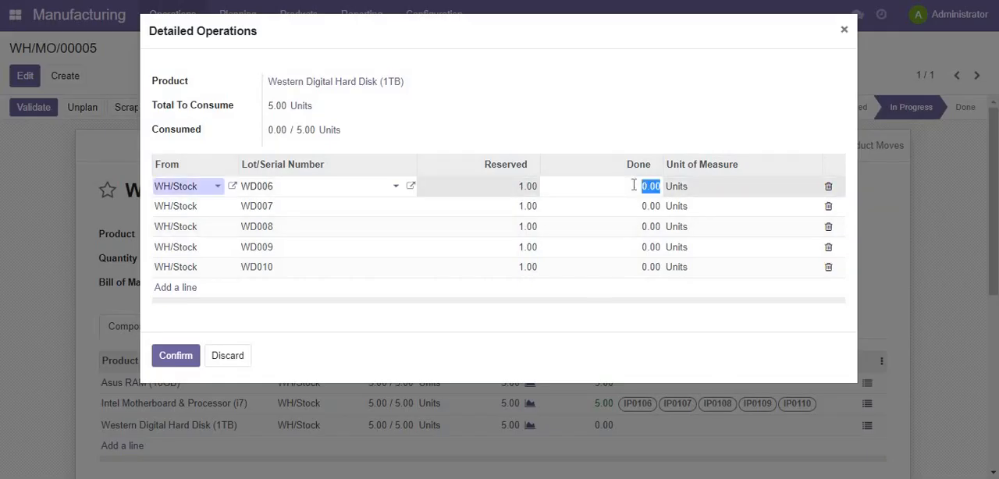
text(1)
key(Return)
key(Tab)
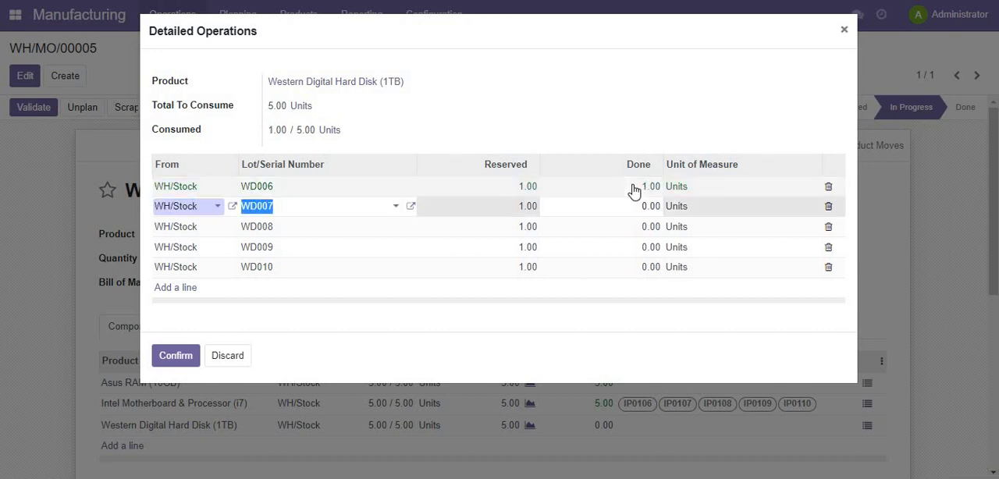
key(Tab)
text(1)
key(Return)
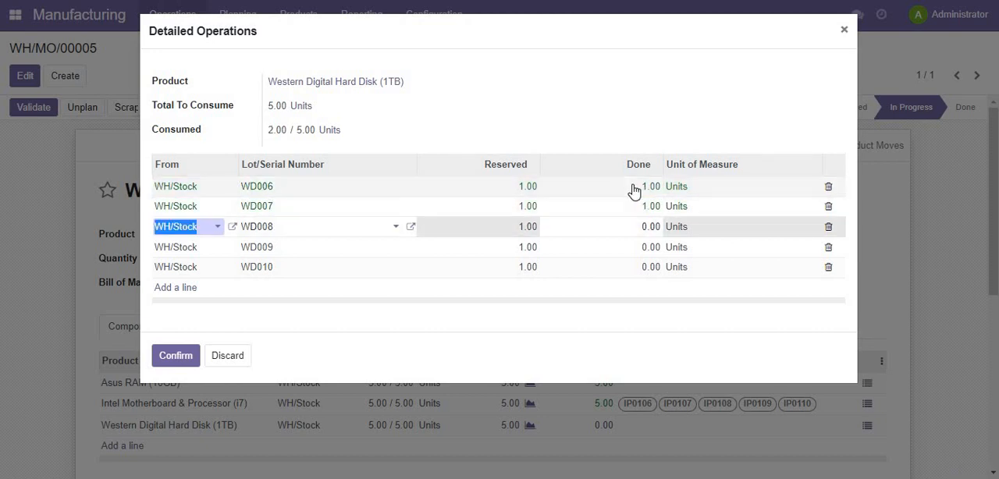
key(Tab)
key(Tab)
text(1)
click(643, 248)
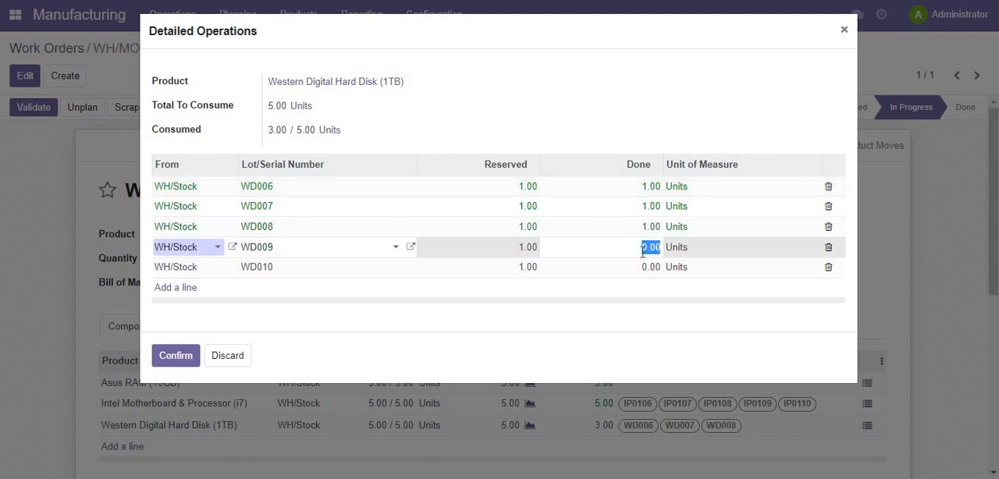
text(1)
key(Return)
key(Tab)
key(Tab)
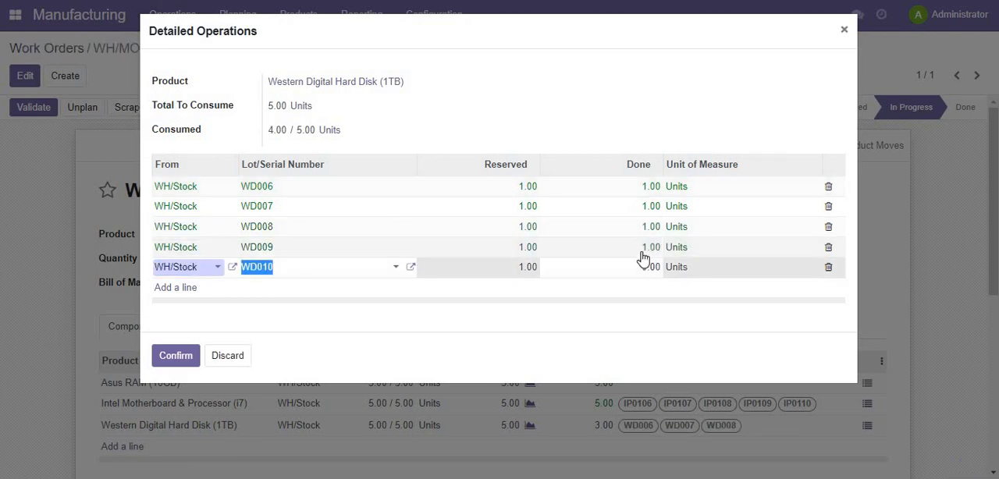
text(1)
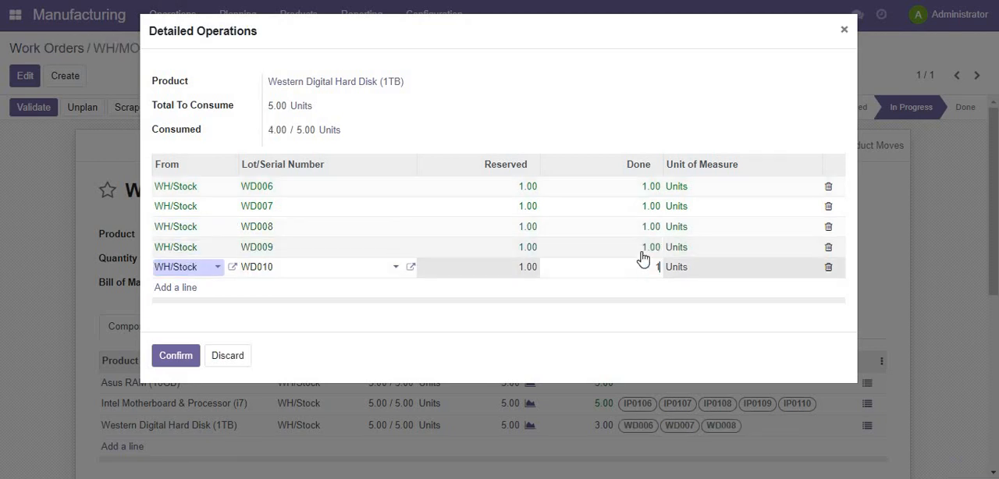
click(175, 364)
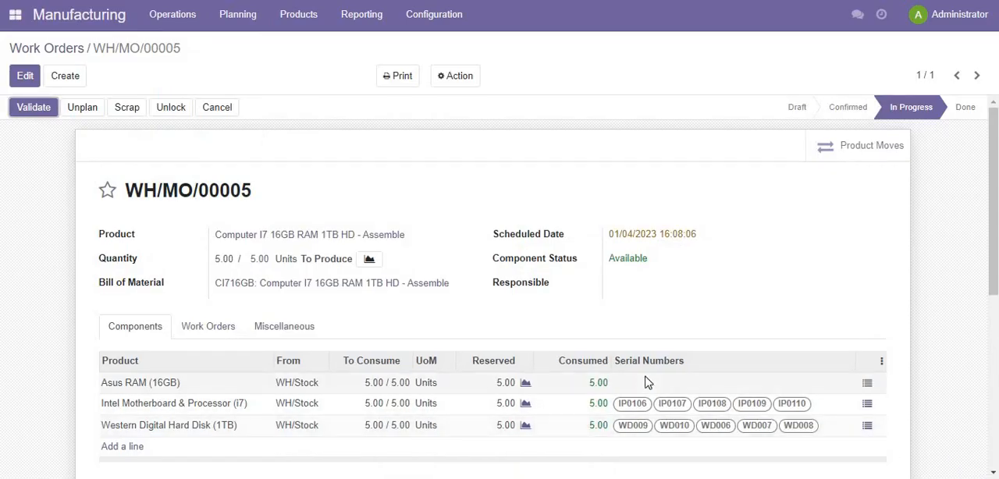
- Check the order's work orders and components, return to the work order list and mark the Assembly work order as done
scroll(403, 318, down, 1)
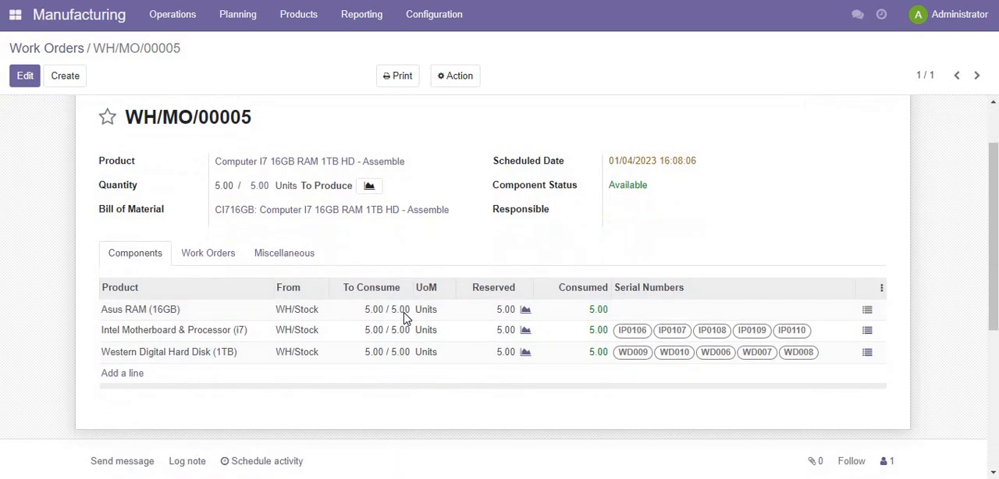
click(206, 258)
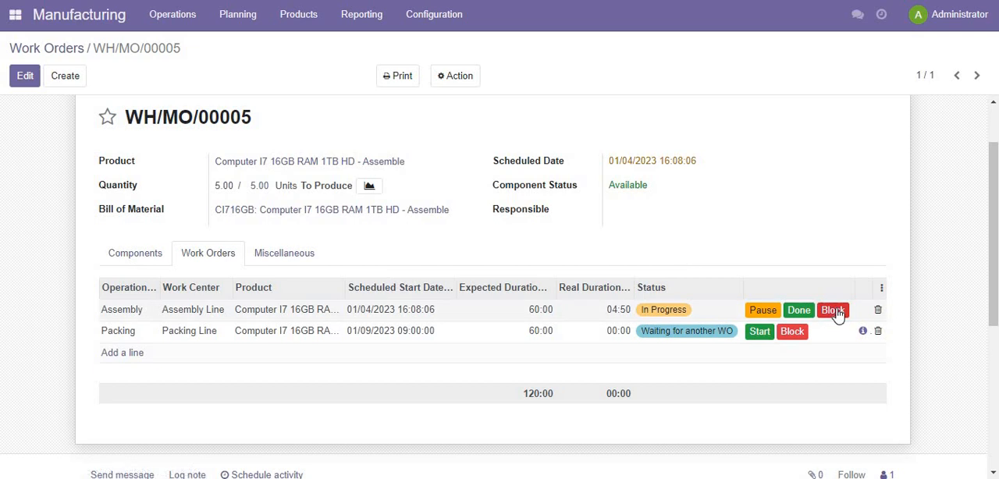
click(132, 258)
scroll(215, 193, up, 2)
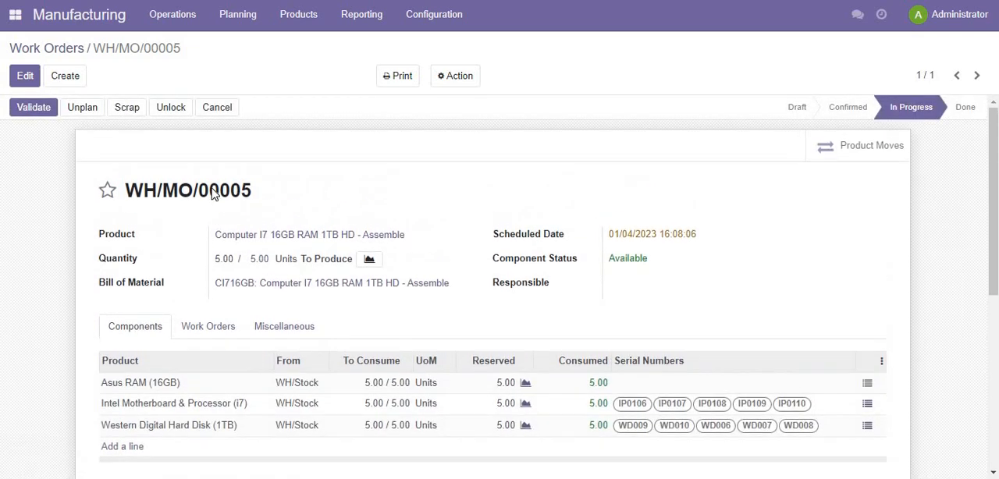
click(76, 50)
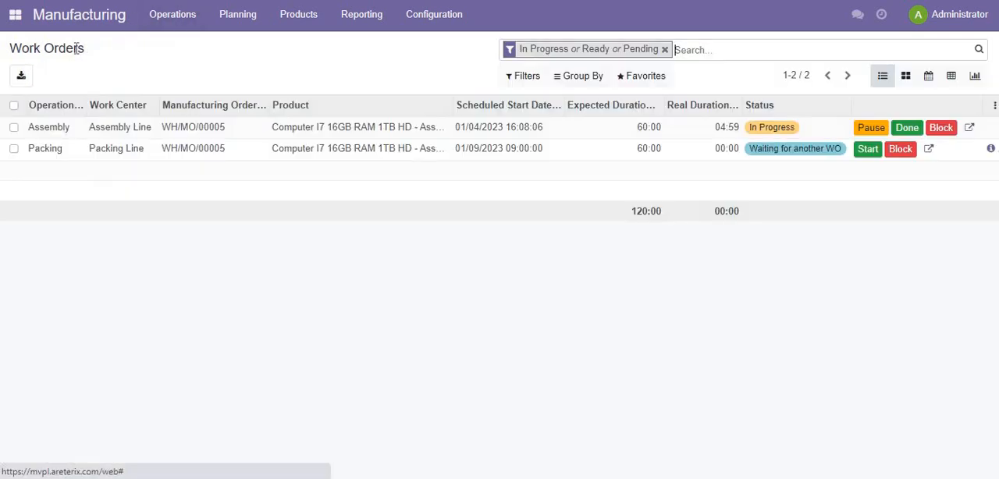
click(907, 132)
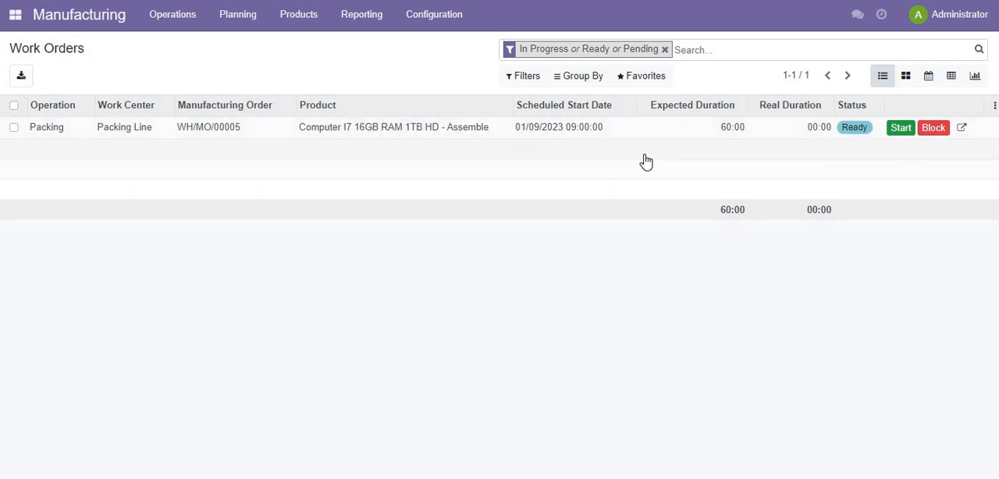
- Start the Packing work order and review its components, work instructions and time tracking, closing the details without changes
click(902, 129)
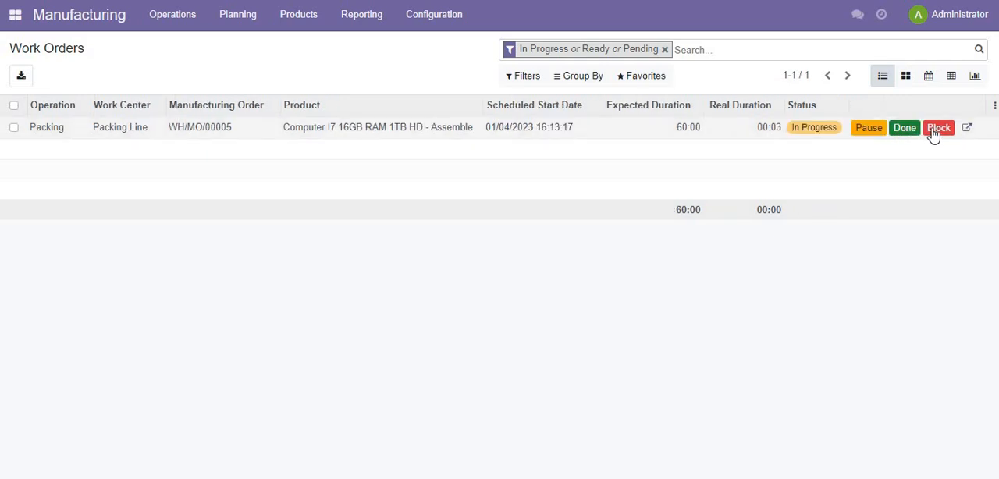
click(967, 129)
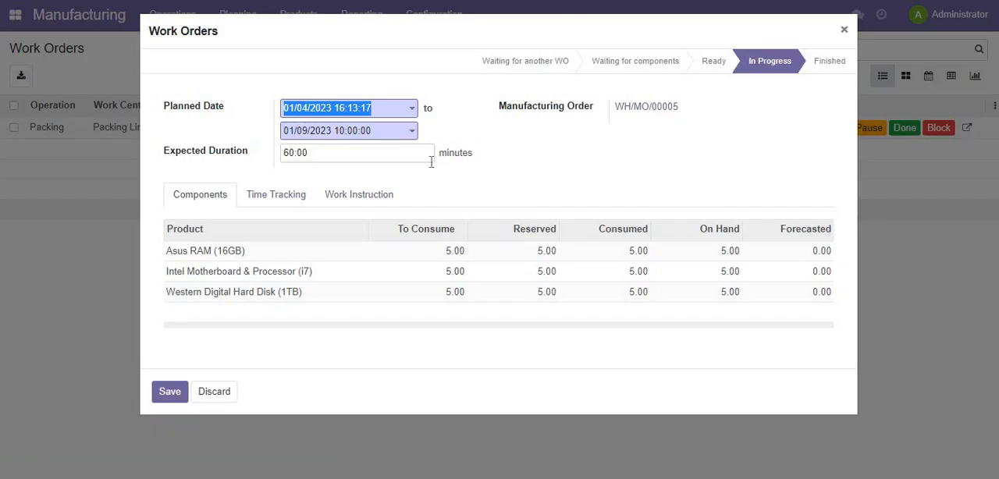
click(356, 202)
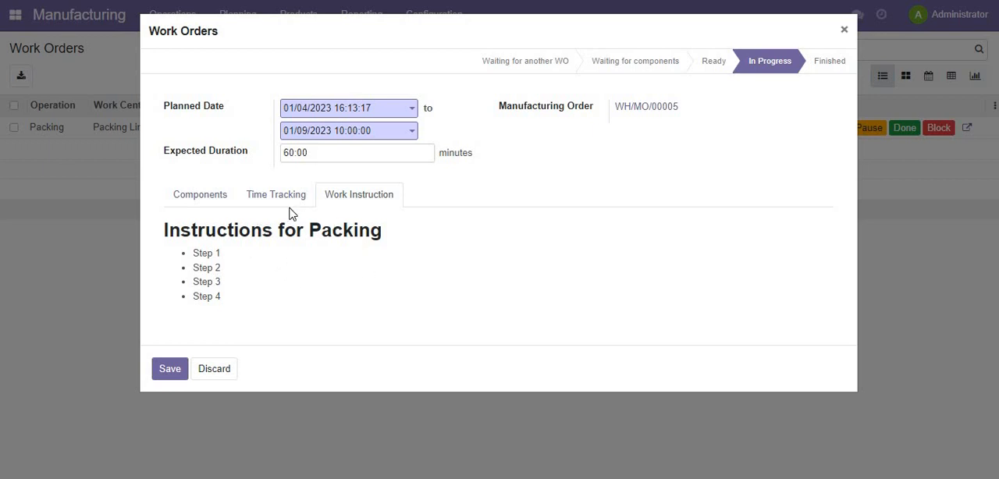
click(280, 200)
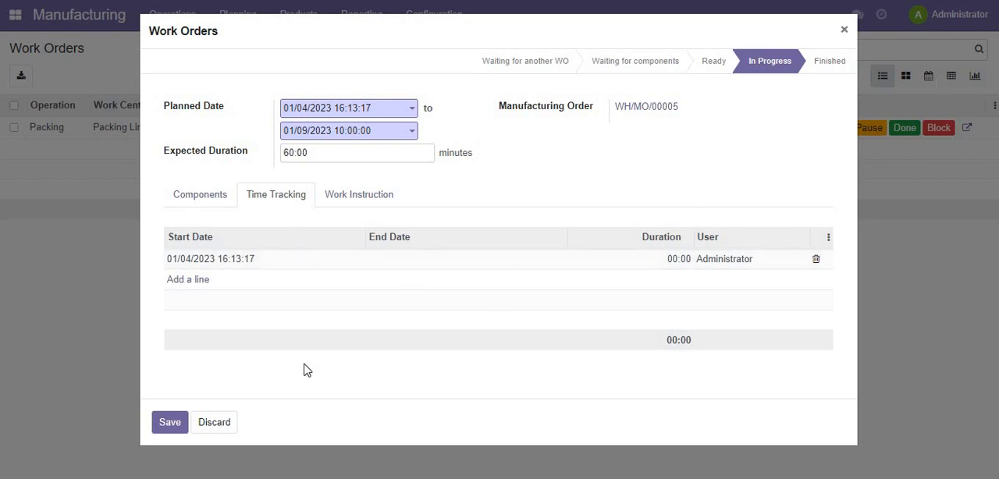
click(223, 422)
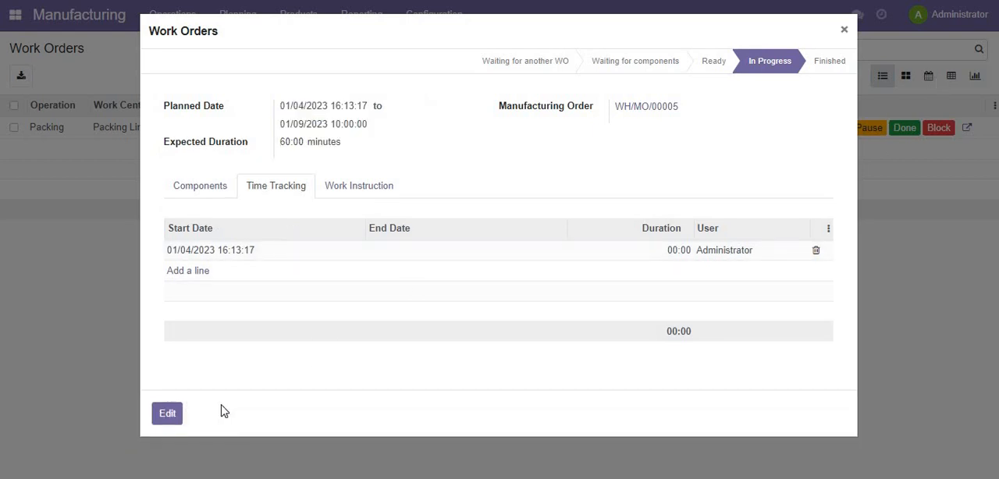
click(845, 30)
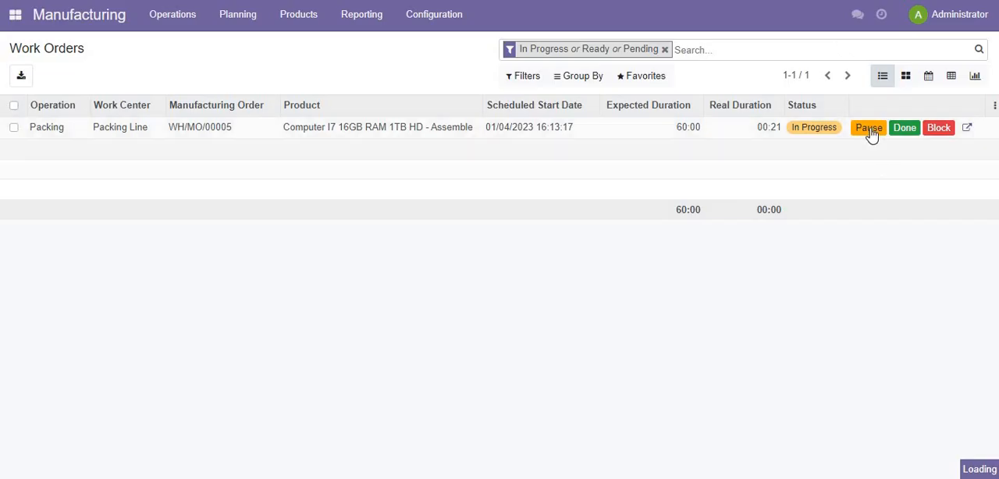
- Pause and restart the Packing work order, check its time tracking entries, and save and close its details
click(869, 130)
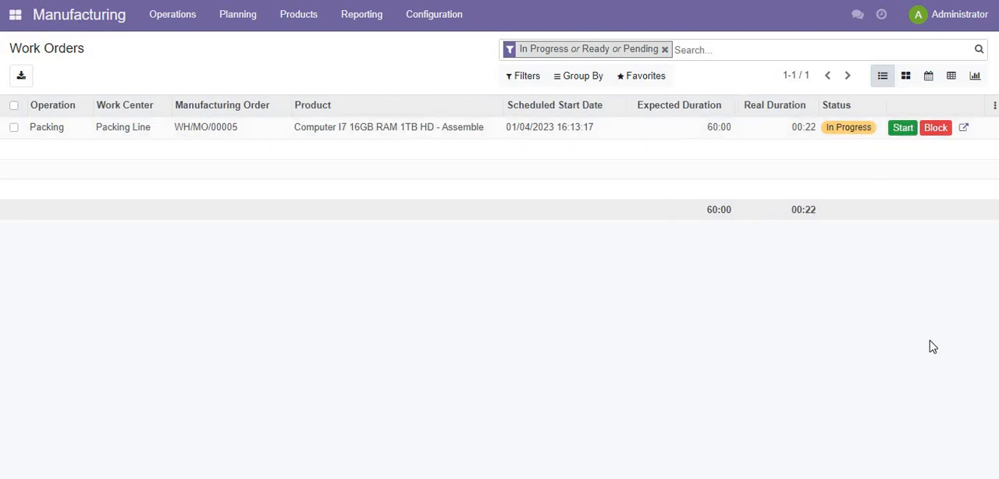
click(902, 133)
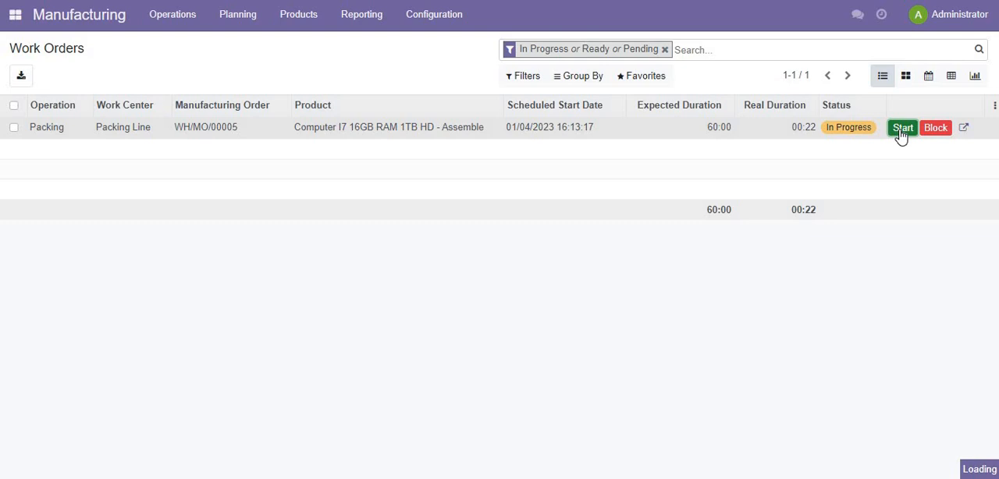
click(968, 130)
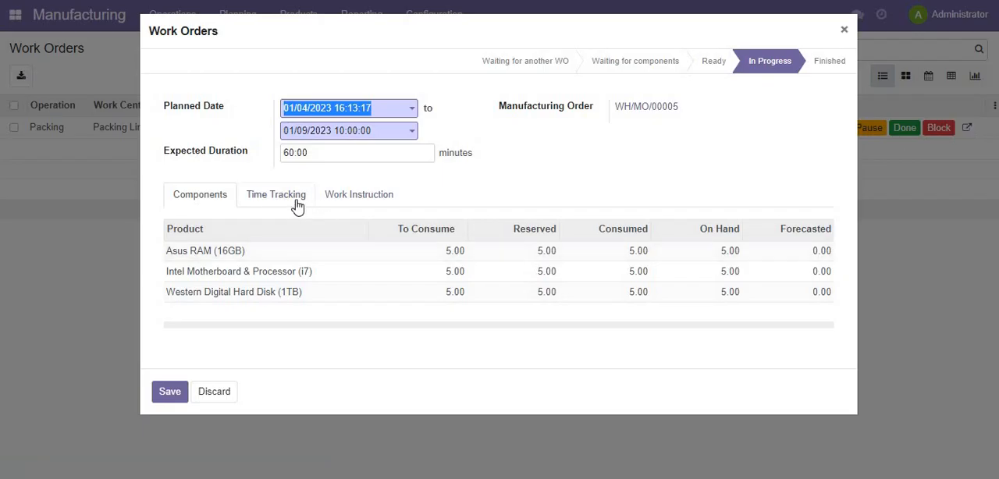
click(297, 204)
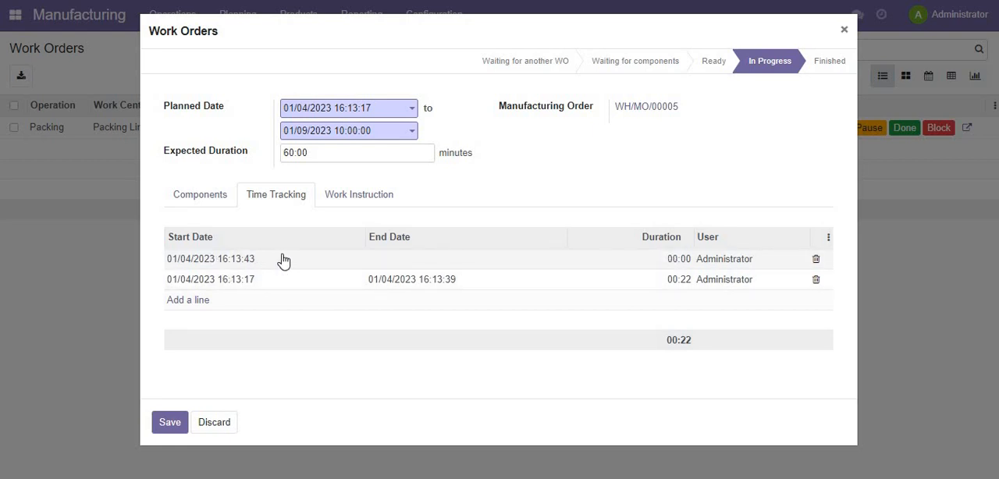
click(170, 422)
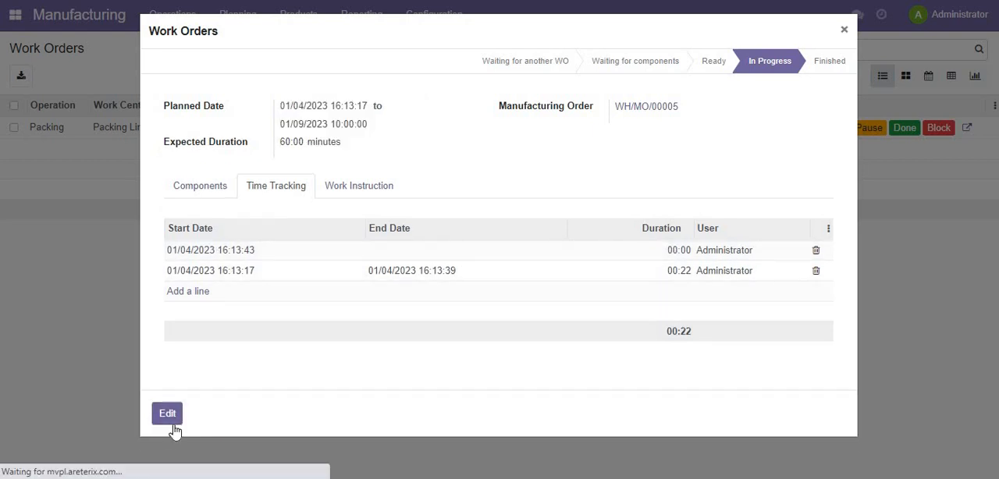
click(844, 29)
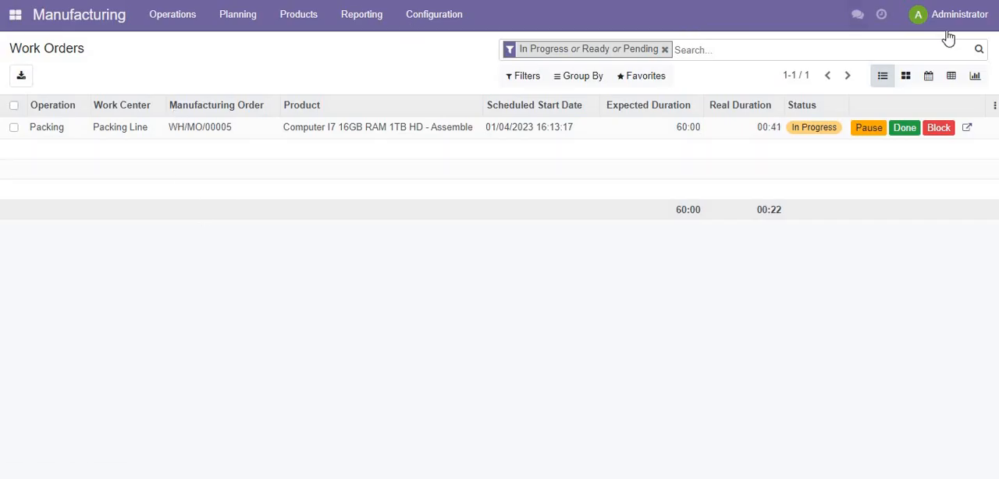
- Mark the Packing work order as done and open the list of manufacturing orders
click(905, 128)
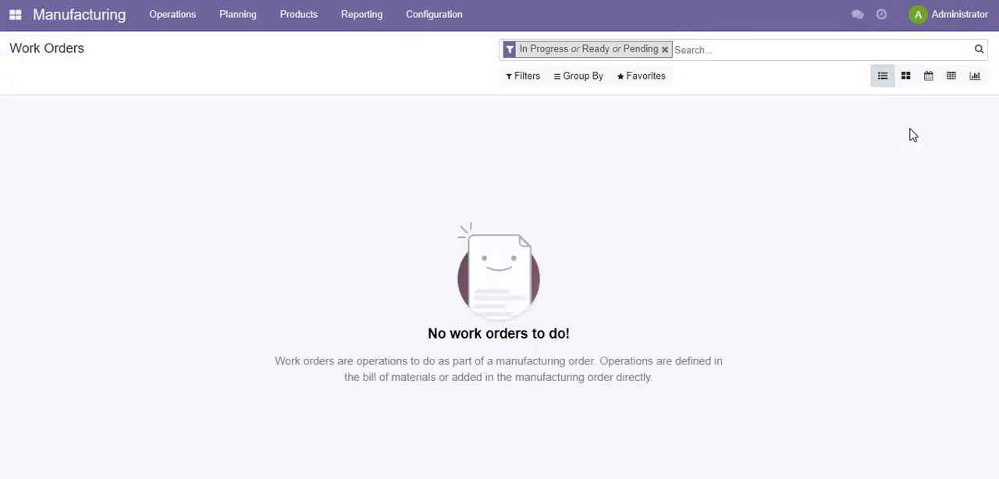
click(181, 27)
click(180, 47)
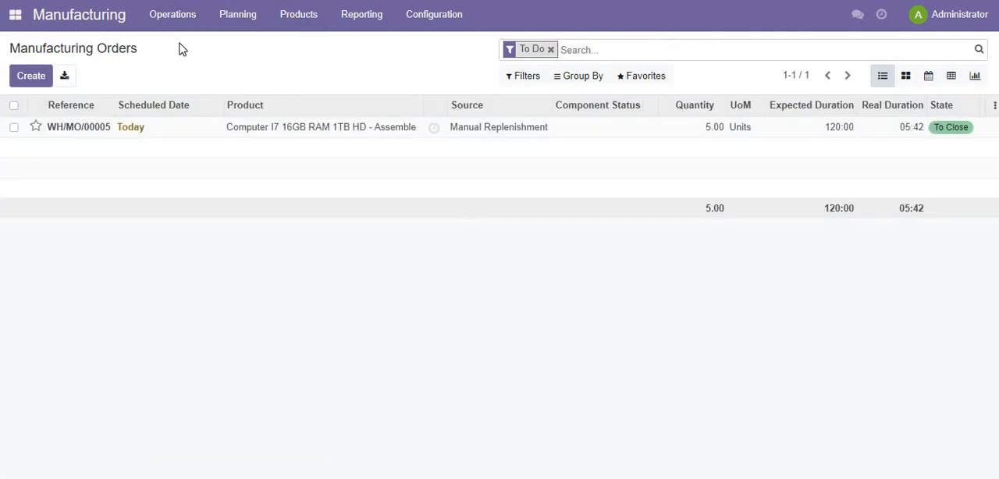
- Open the manufacturing order for the i7 computer, check its work orders and components, and mark the order as done
click(249, 137)
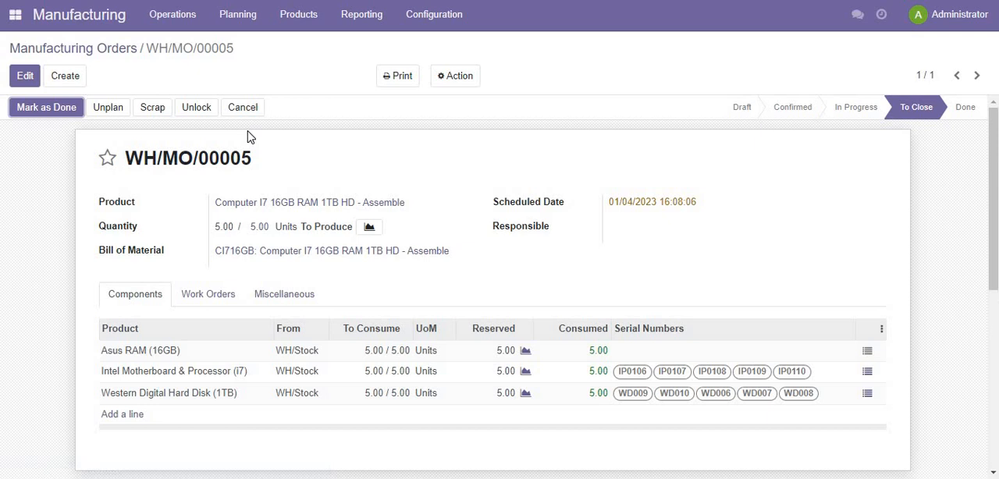
click(213, 300)
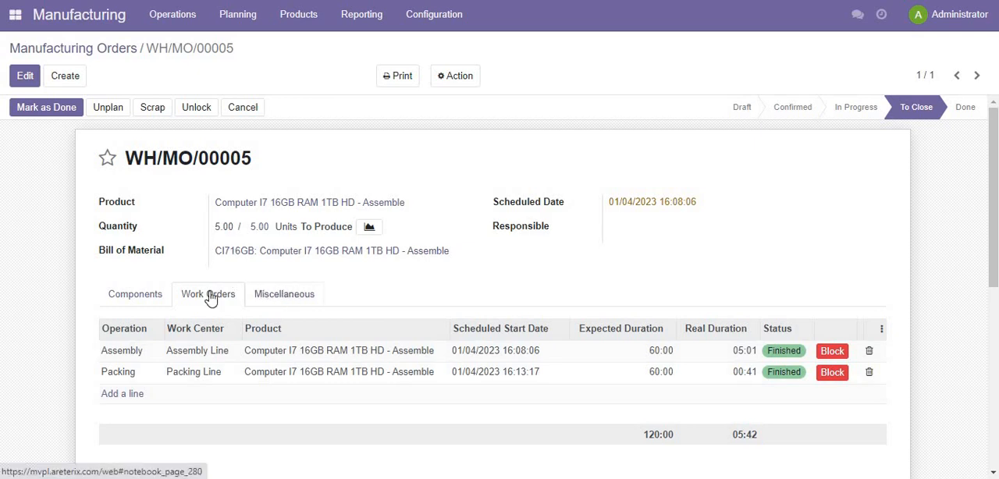
click(121, 299)
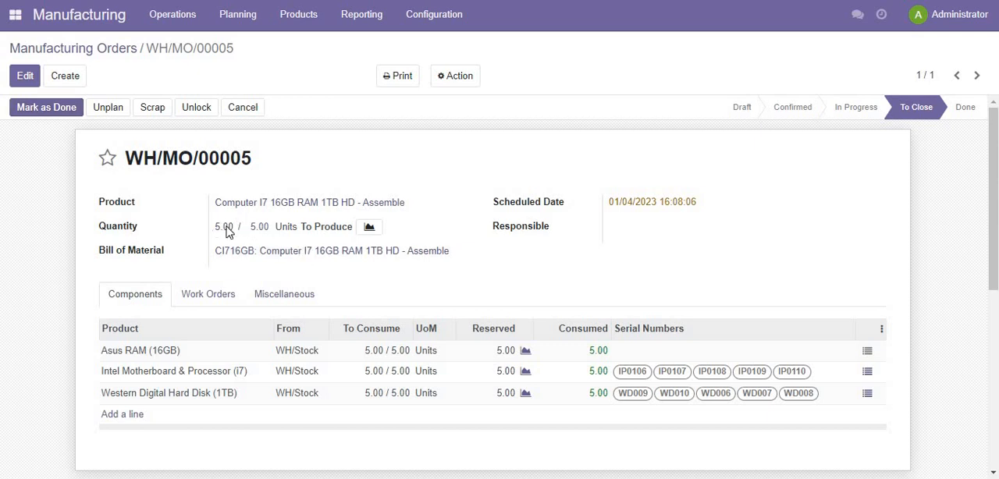
click(54, 109)
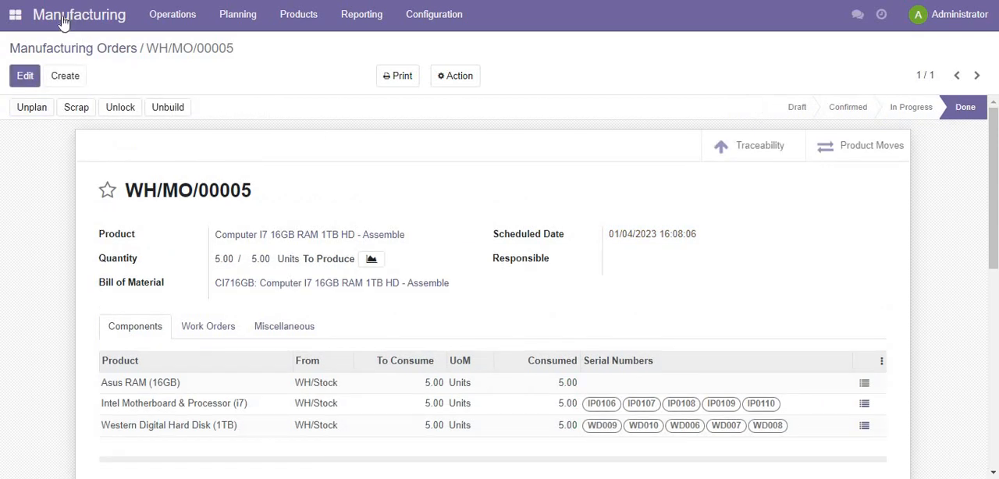
- Switch to Sales and open the HCL Technologies sales order for five assembled computers to review its lines
click(24, 14)
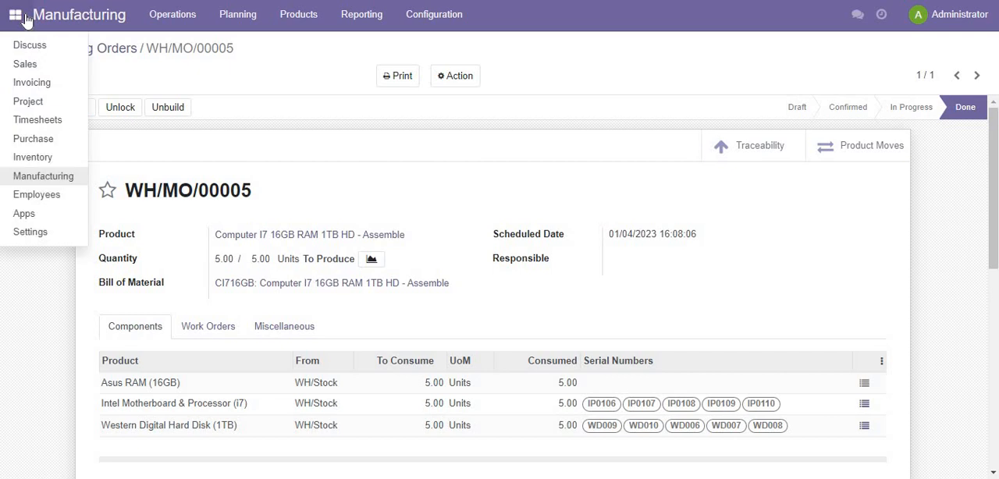
click(28, 68)
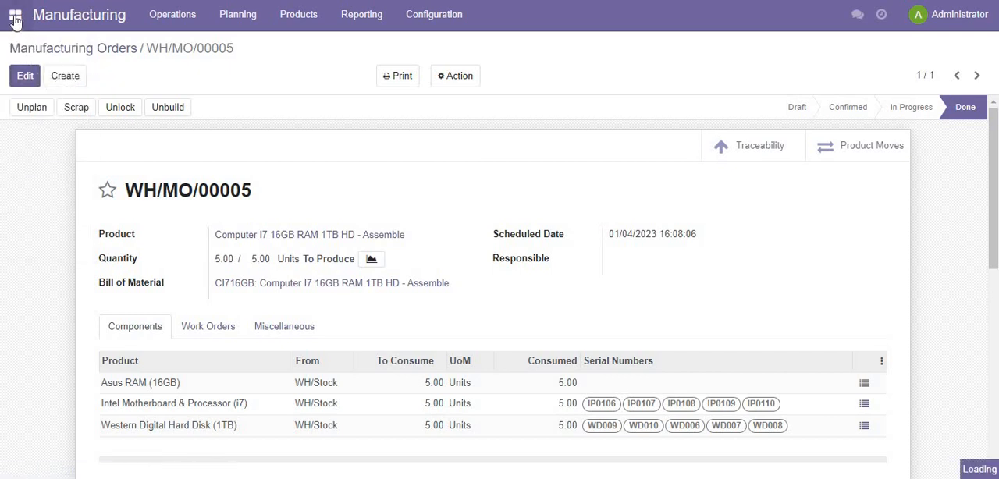
click(166, 137)
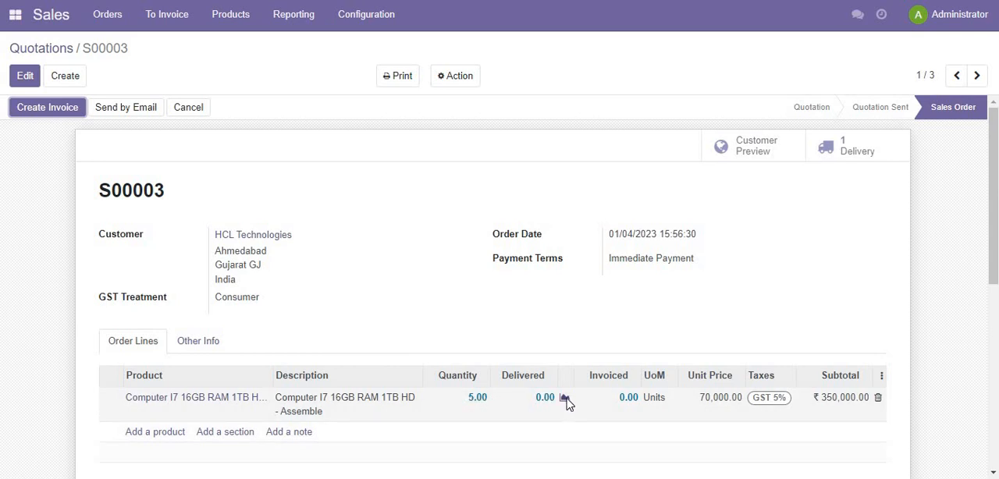
scroll(564, 426, down, 3)
scroll(412, 265, up, 3)
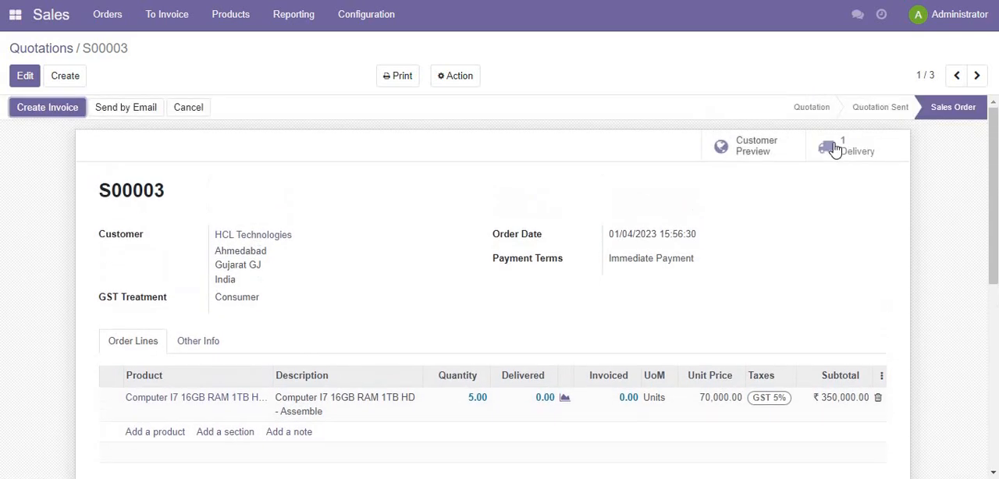
- Open the sales order's delivery, set the done quantities from the reserved ones and validate the delivery
click(864, 159)
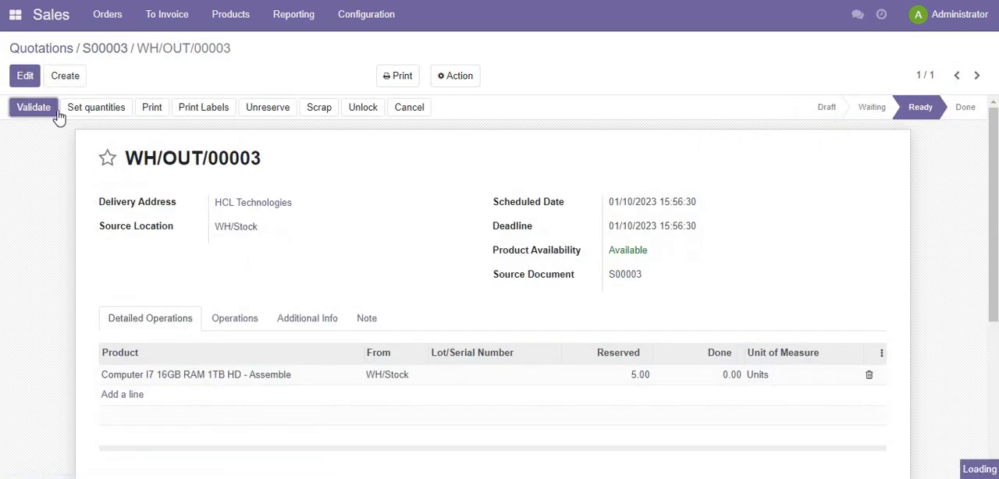
click(86, 110)
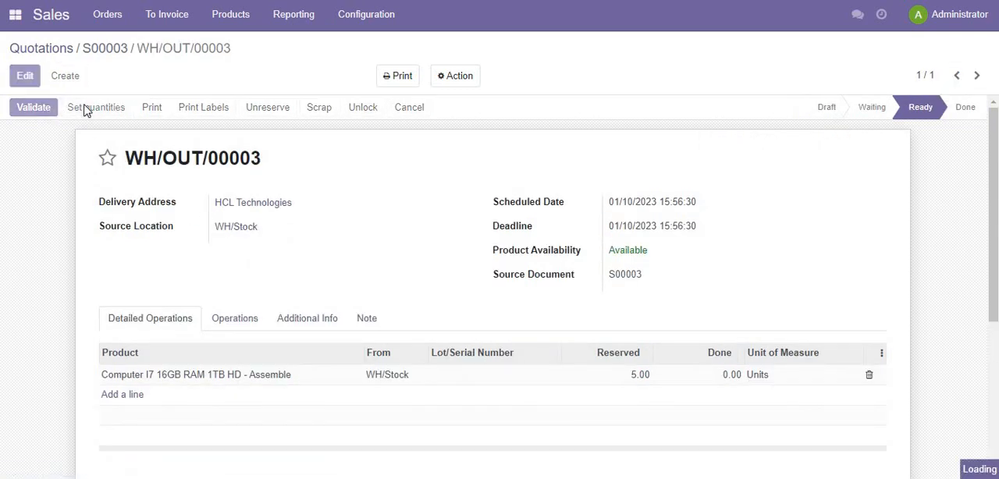
click(29, 113)
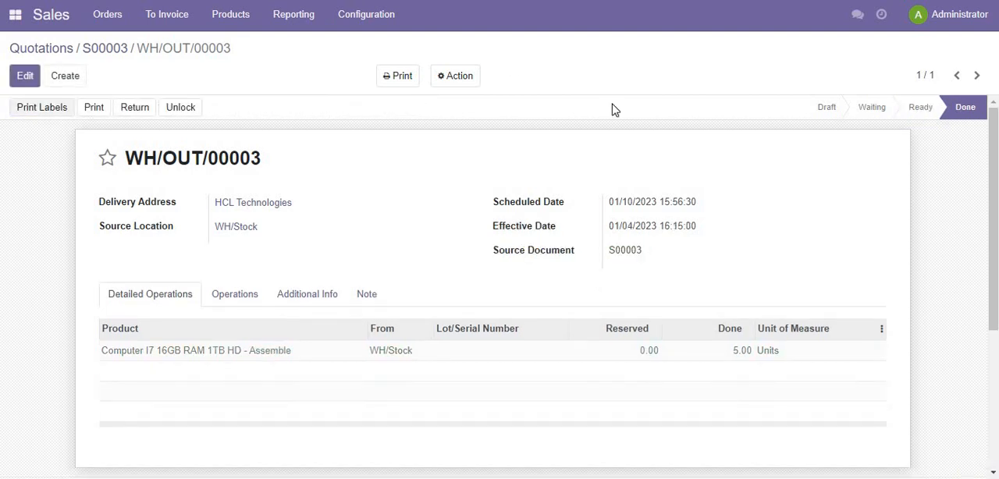
- Return to the HCL Technologies sales order, then create a regular invoice from it and view the draft
click(109, 52)
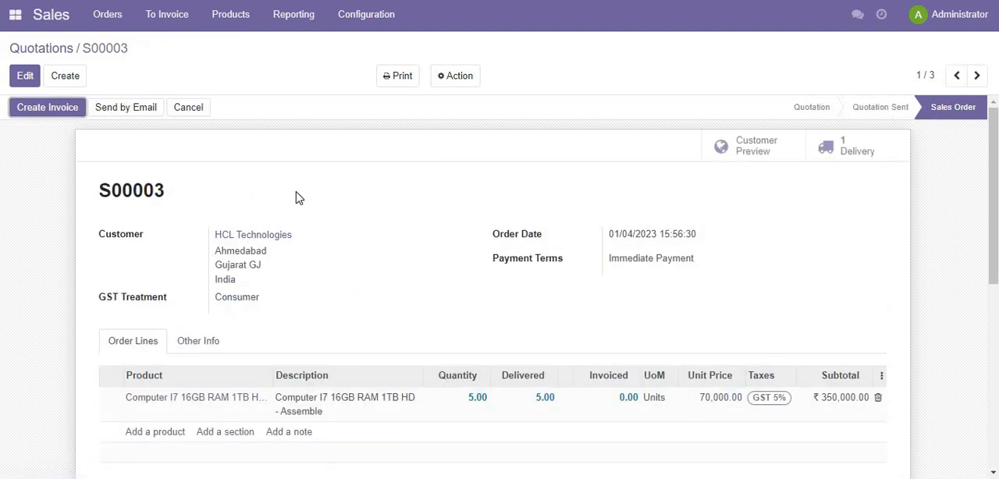
click(45, 112)
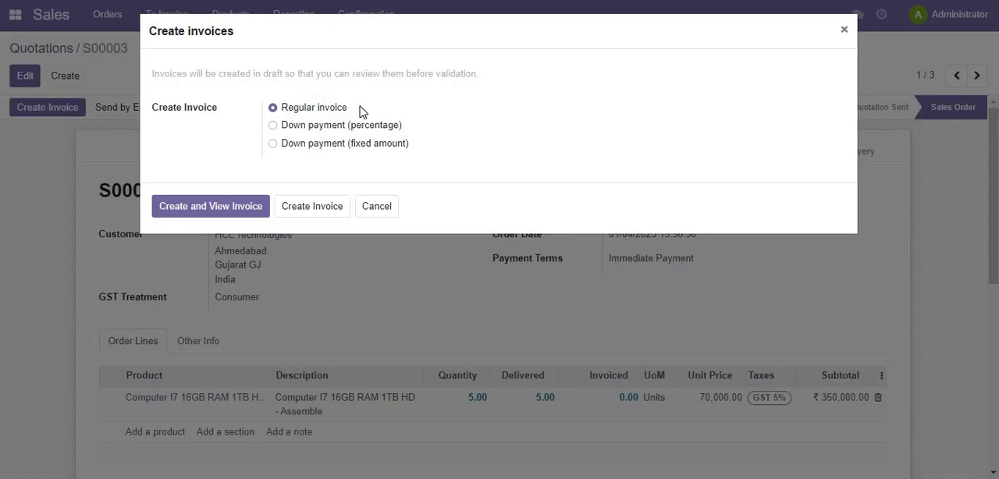
click(232, 211)
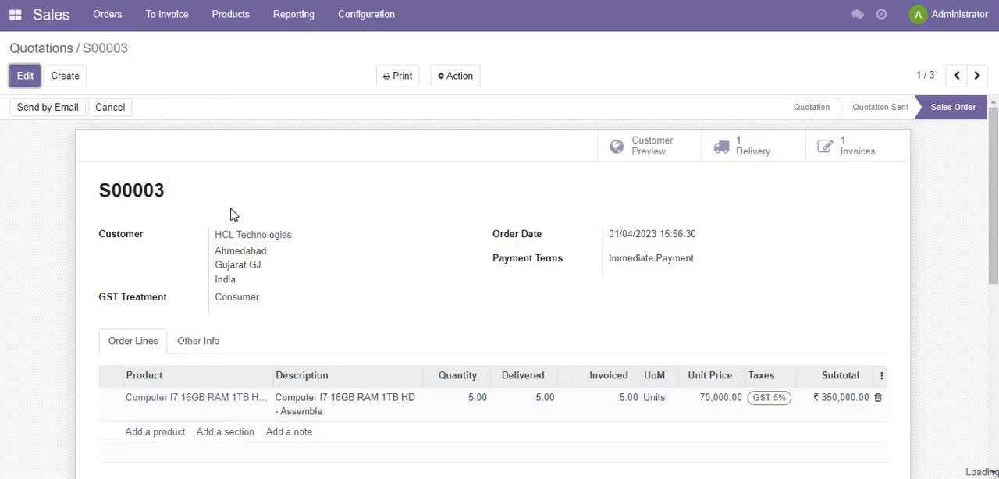
- Review the draft customer invoice's lines, taxes and total, and confirm the invoice
scroll(232, 213, down, 2)
scroll(231, 213, down, 3)
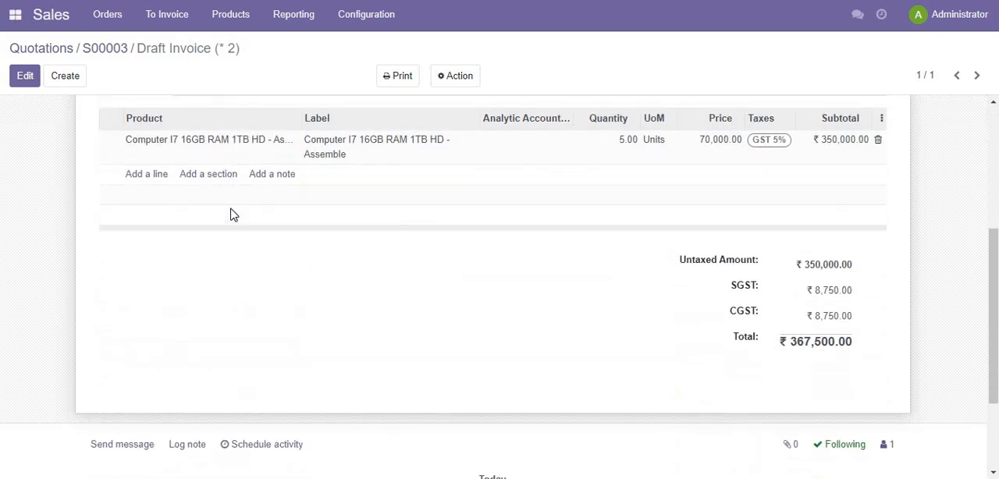
scroll(229, 214, up, 4)
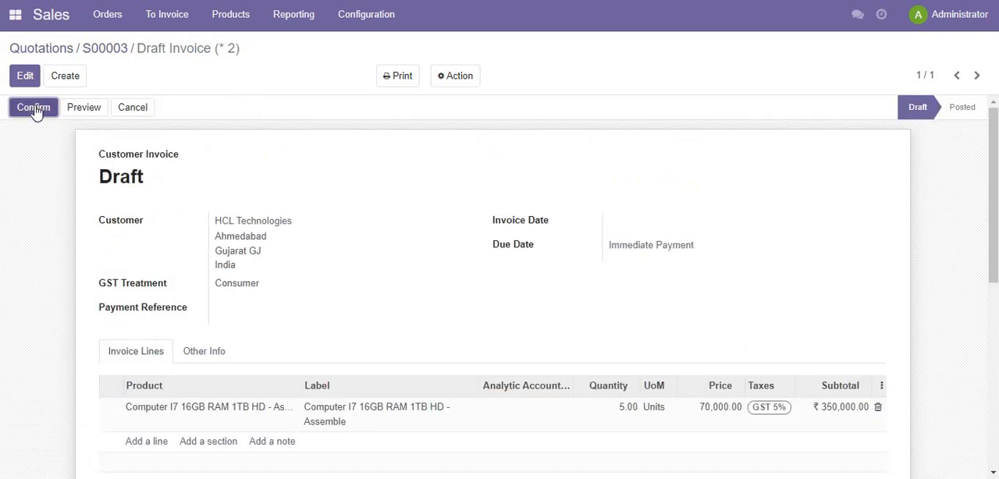
click(33, 107)
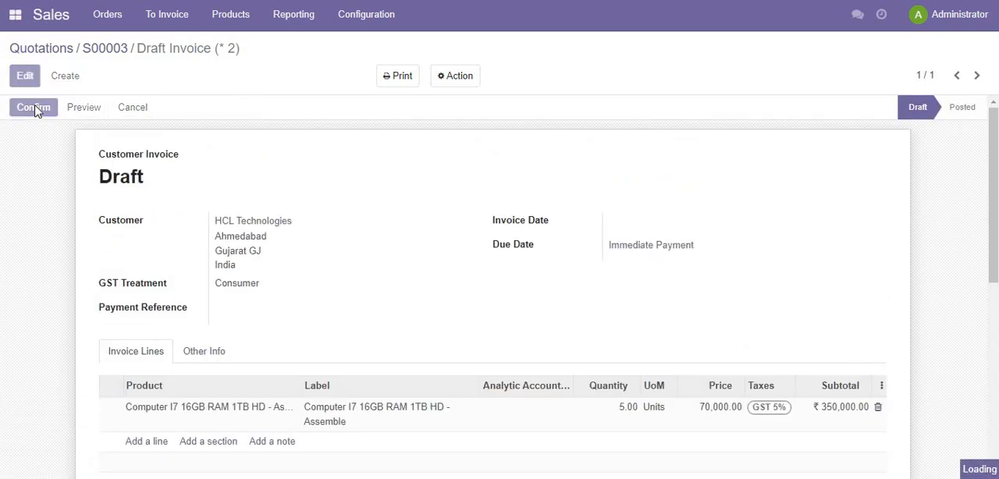